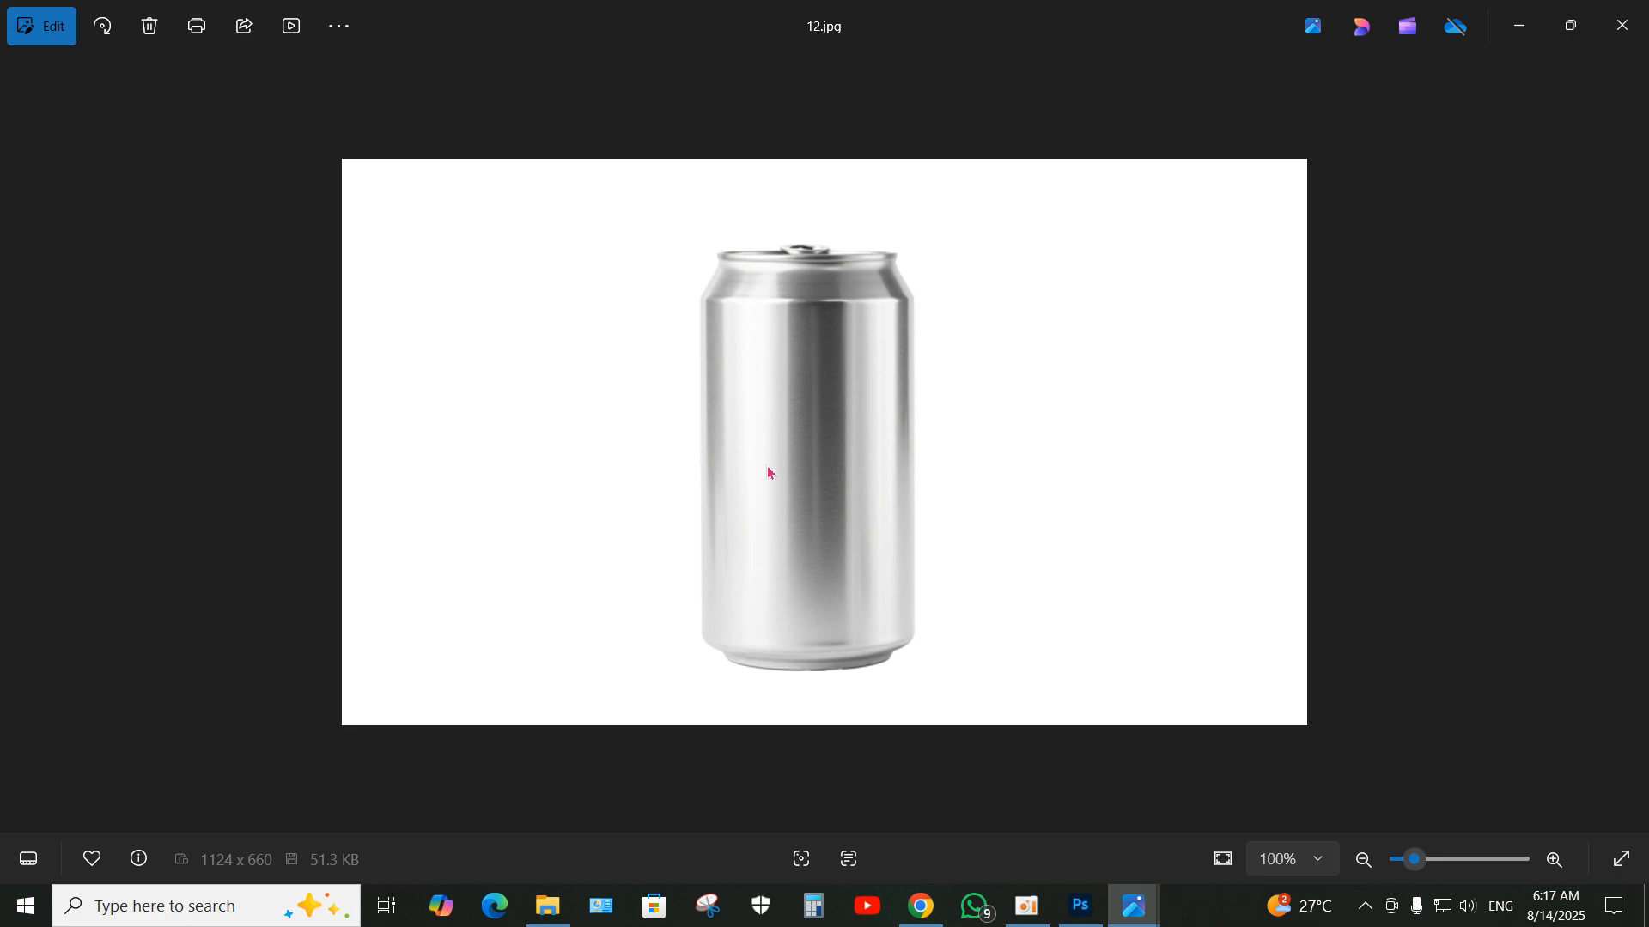
- Switch to Photoshop and open the can image 12.jpg
left_click(1081, 906)
left_click(86, 214)
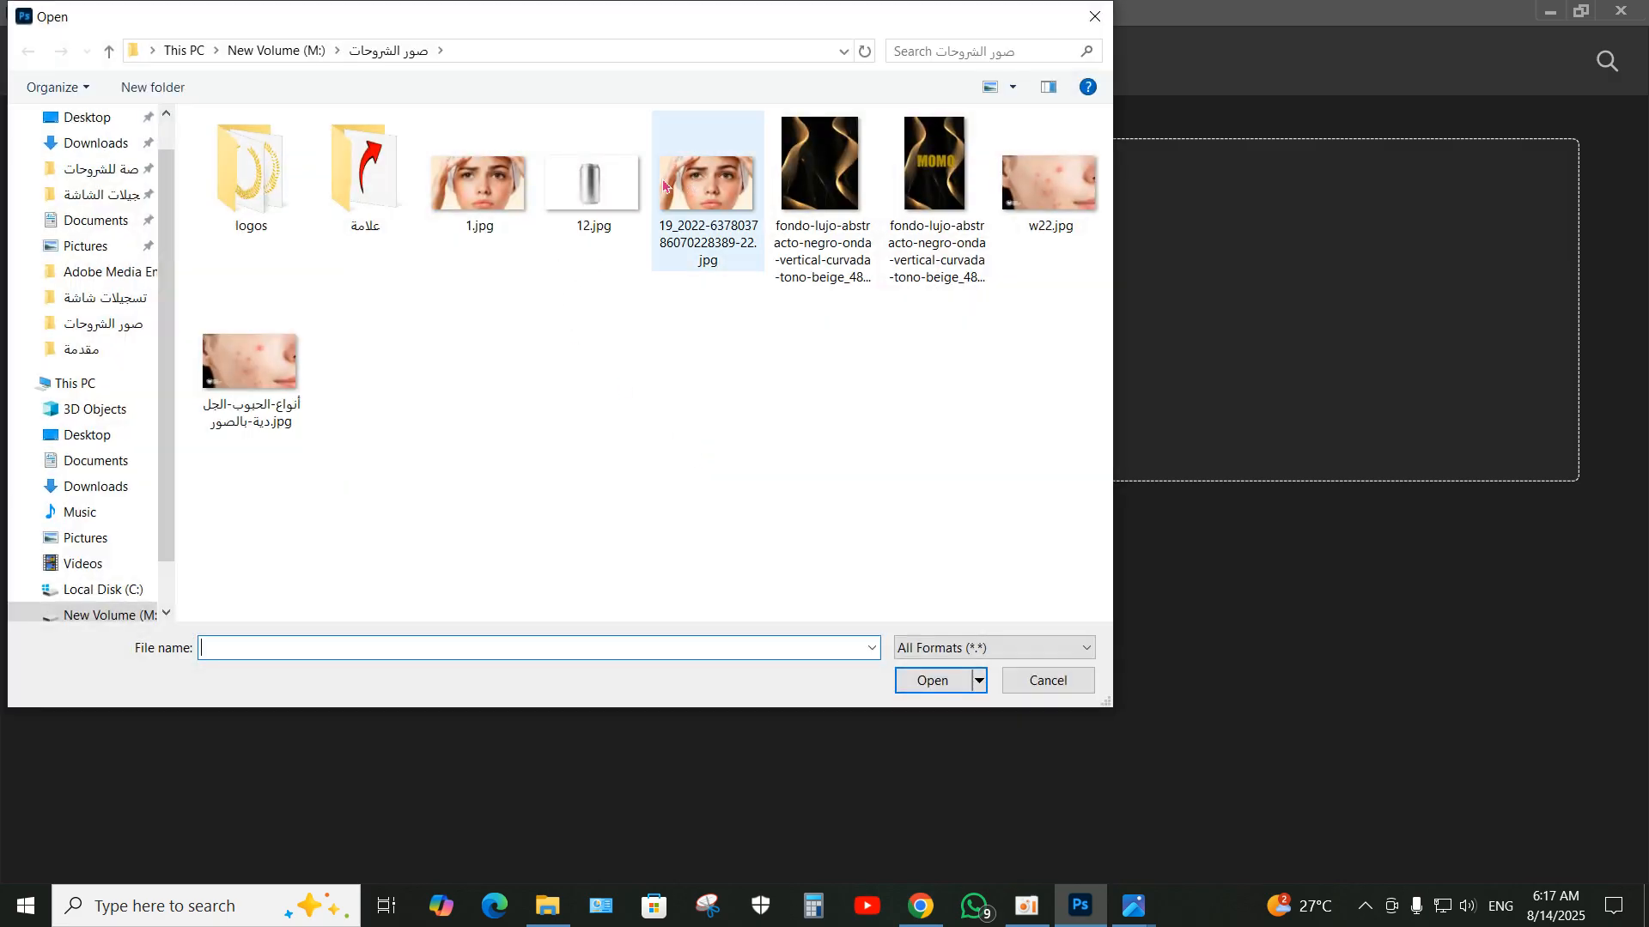
double_click(593, 184)
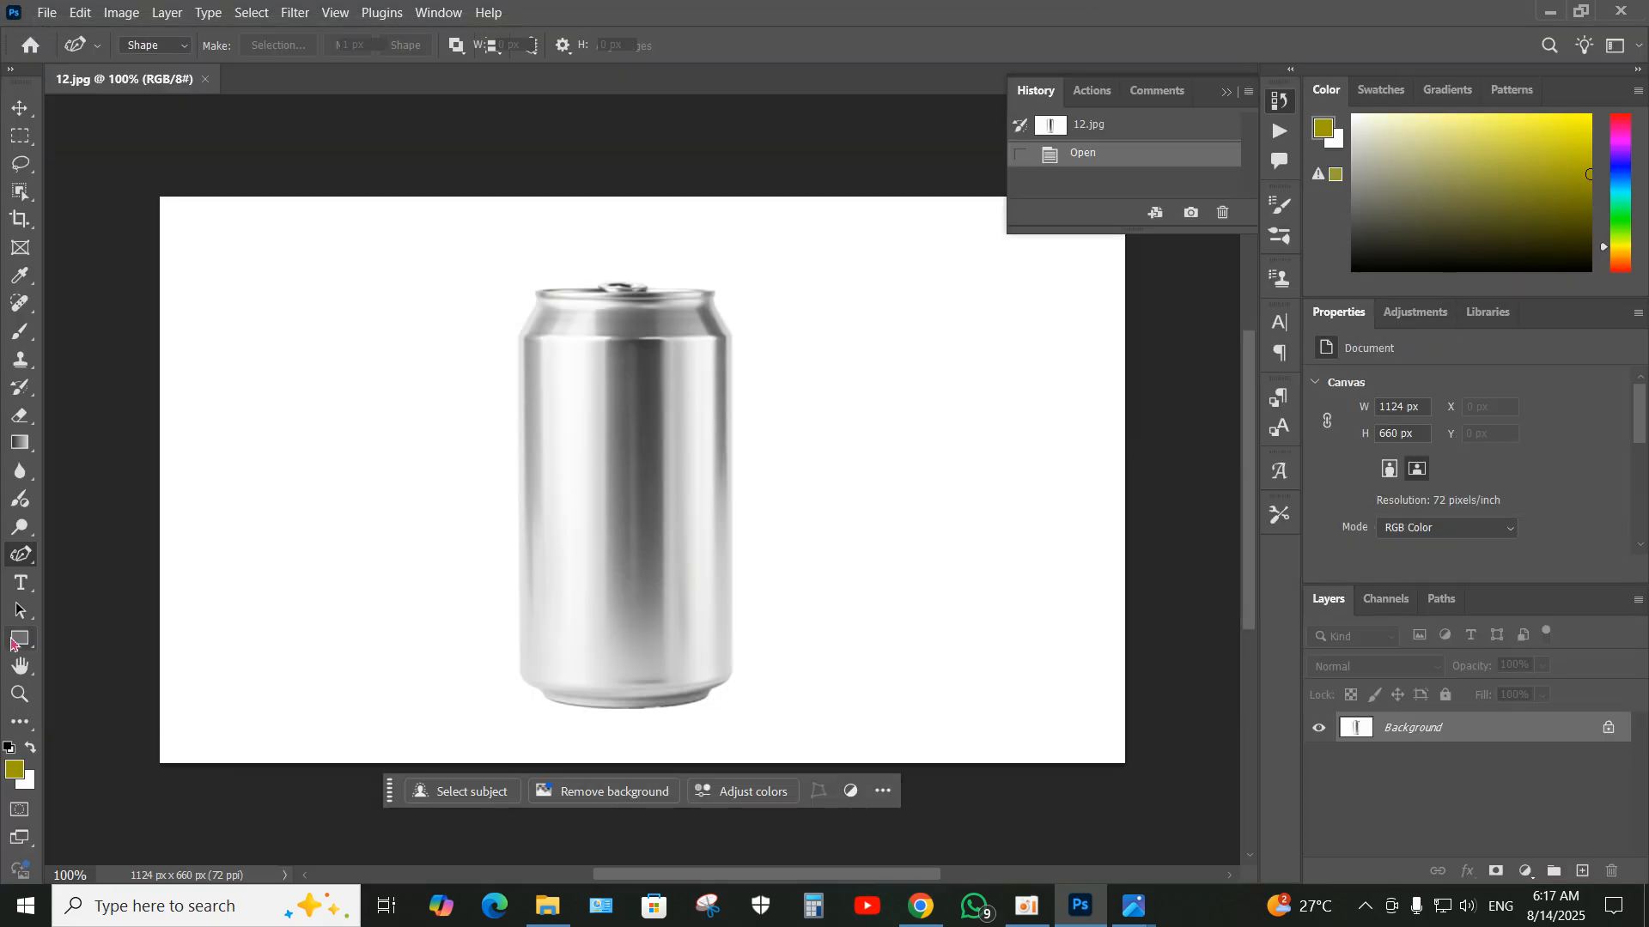
- Draw a rectangle shape of about 297 × 531 px covering the whole can and convert its layer to a Smart Object
left_click(20, 638)
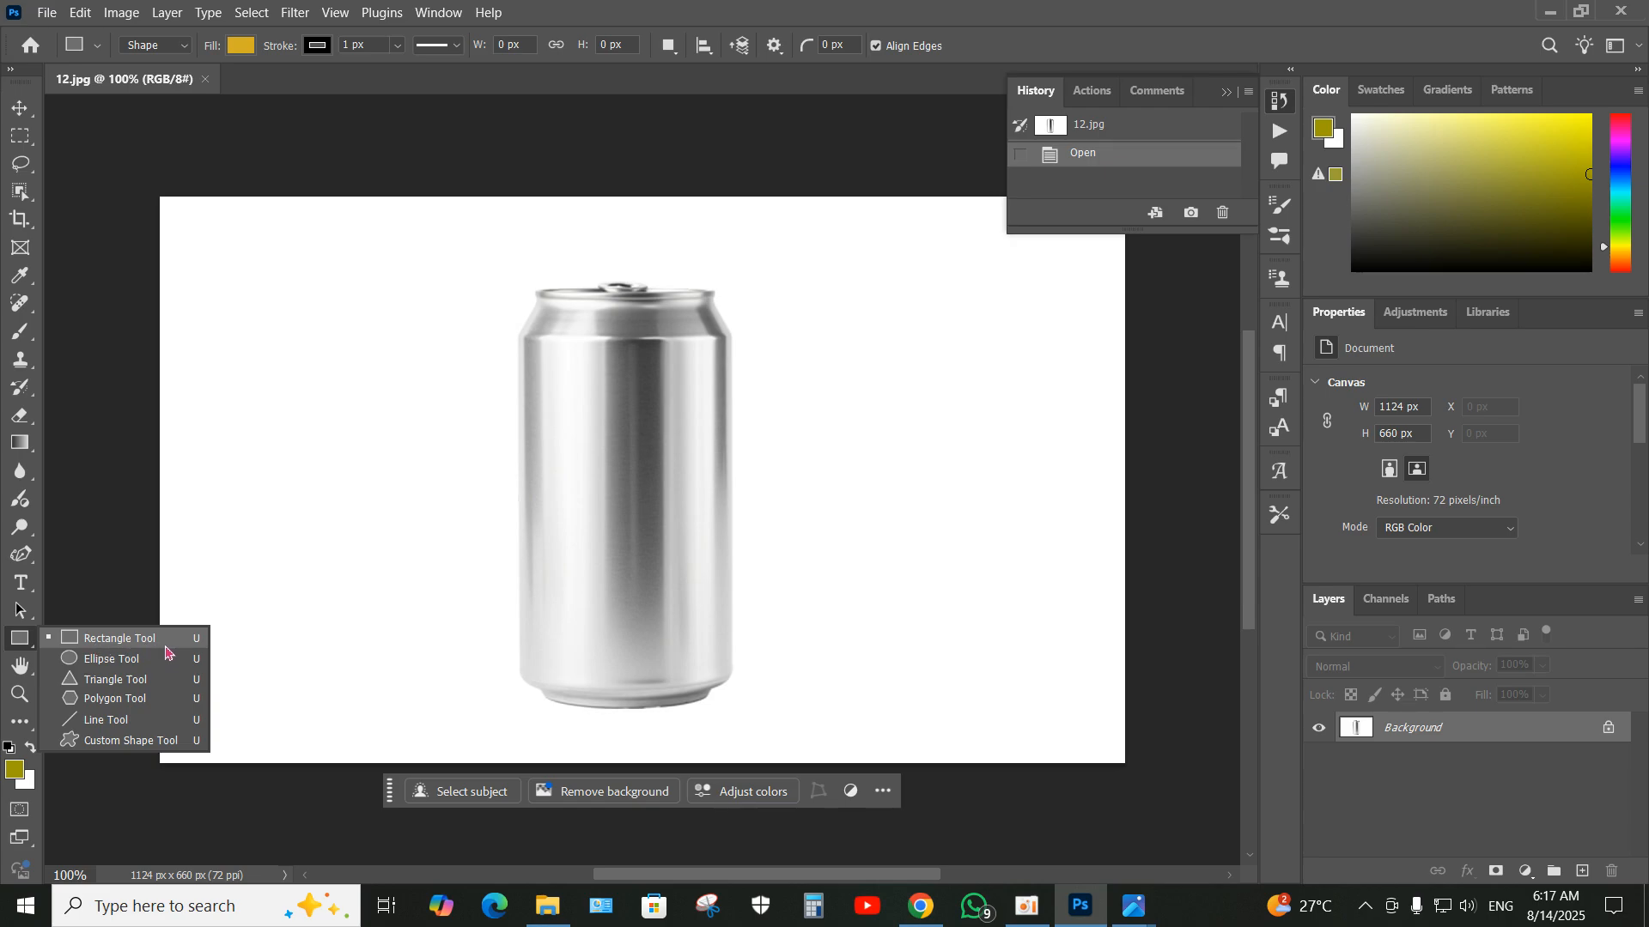
left_click(107, 648)
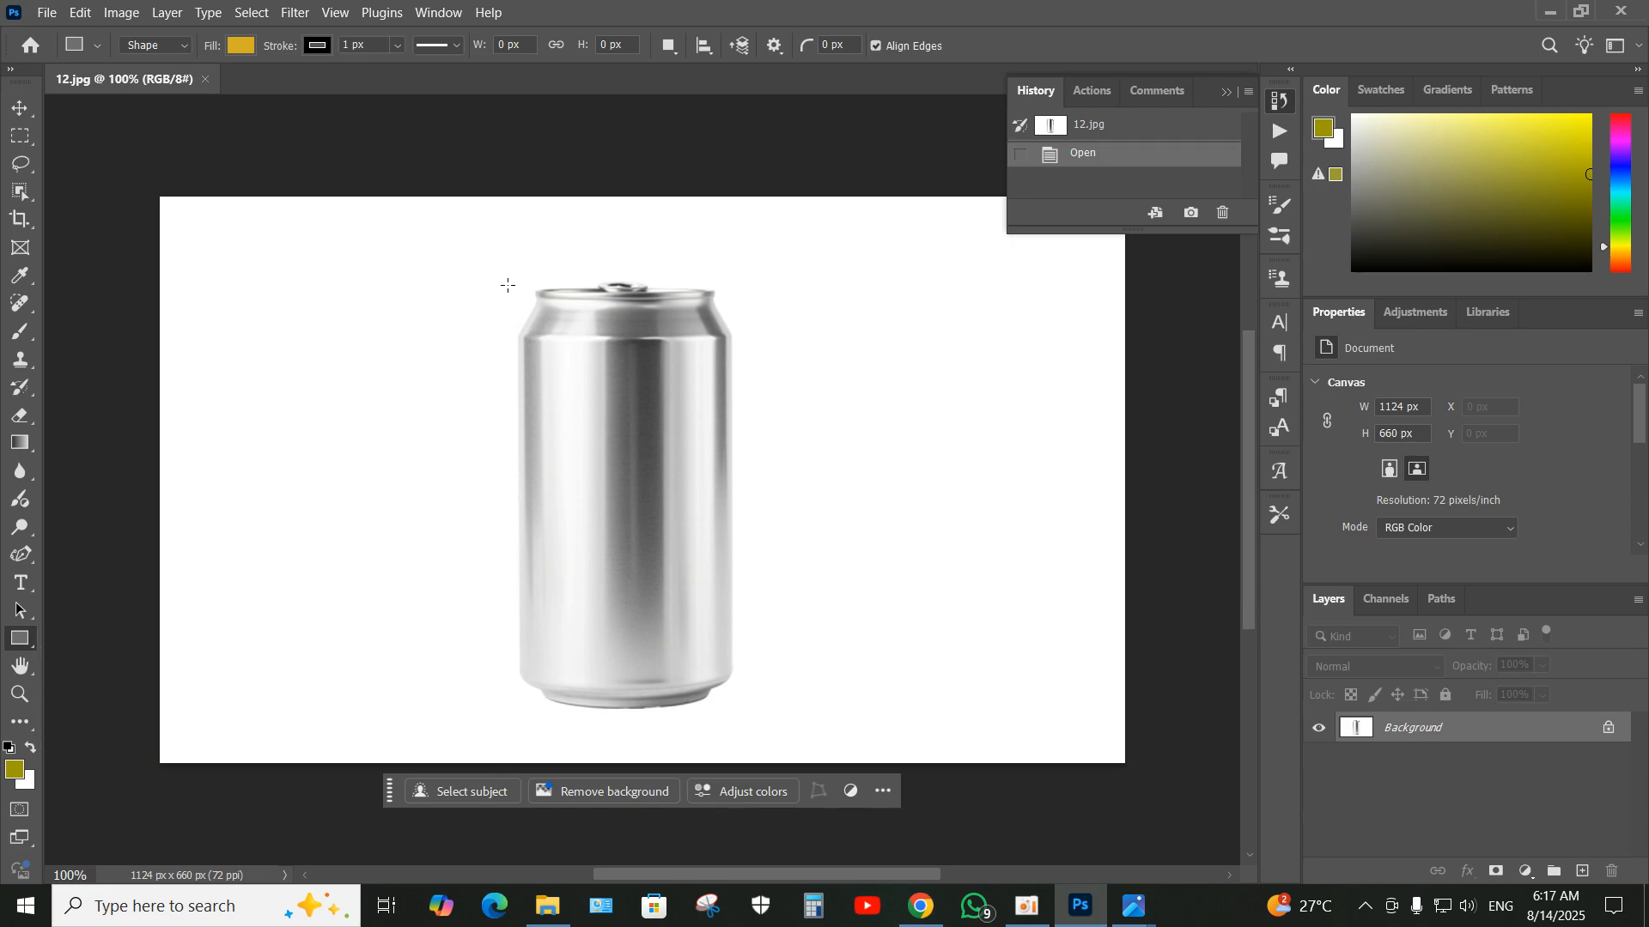
left_click_drag(501, 267, 756, 723)
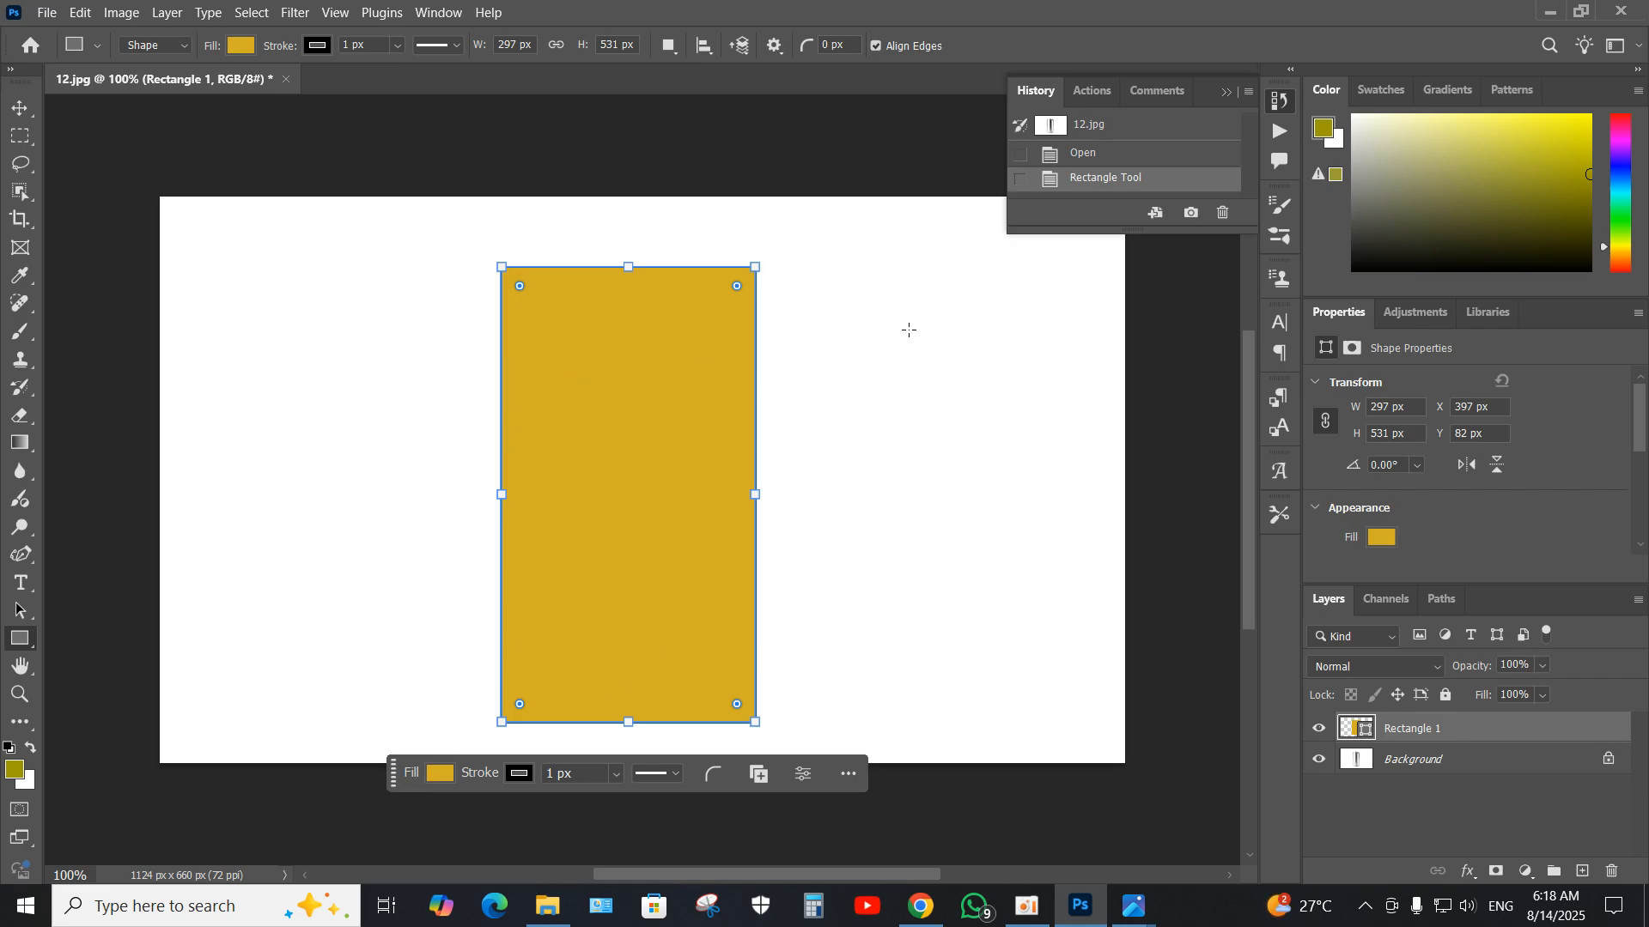
right_click(1469, 735)
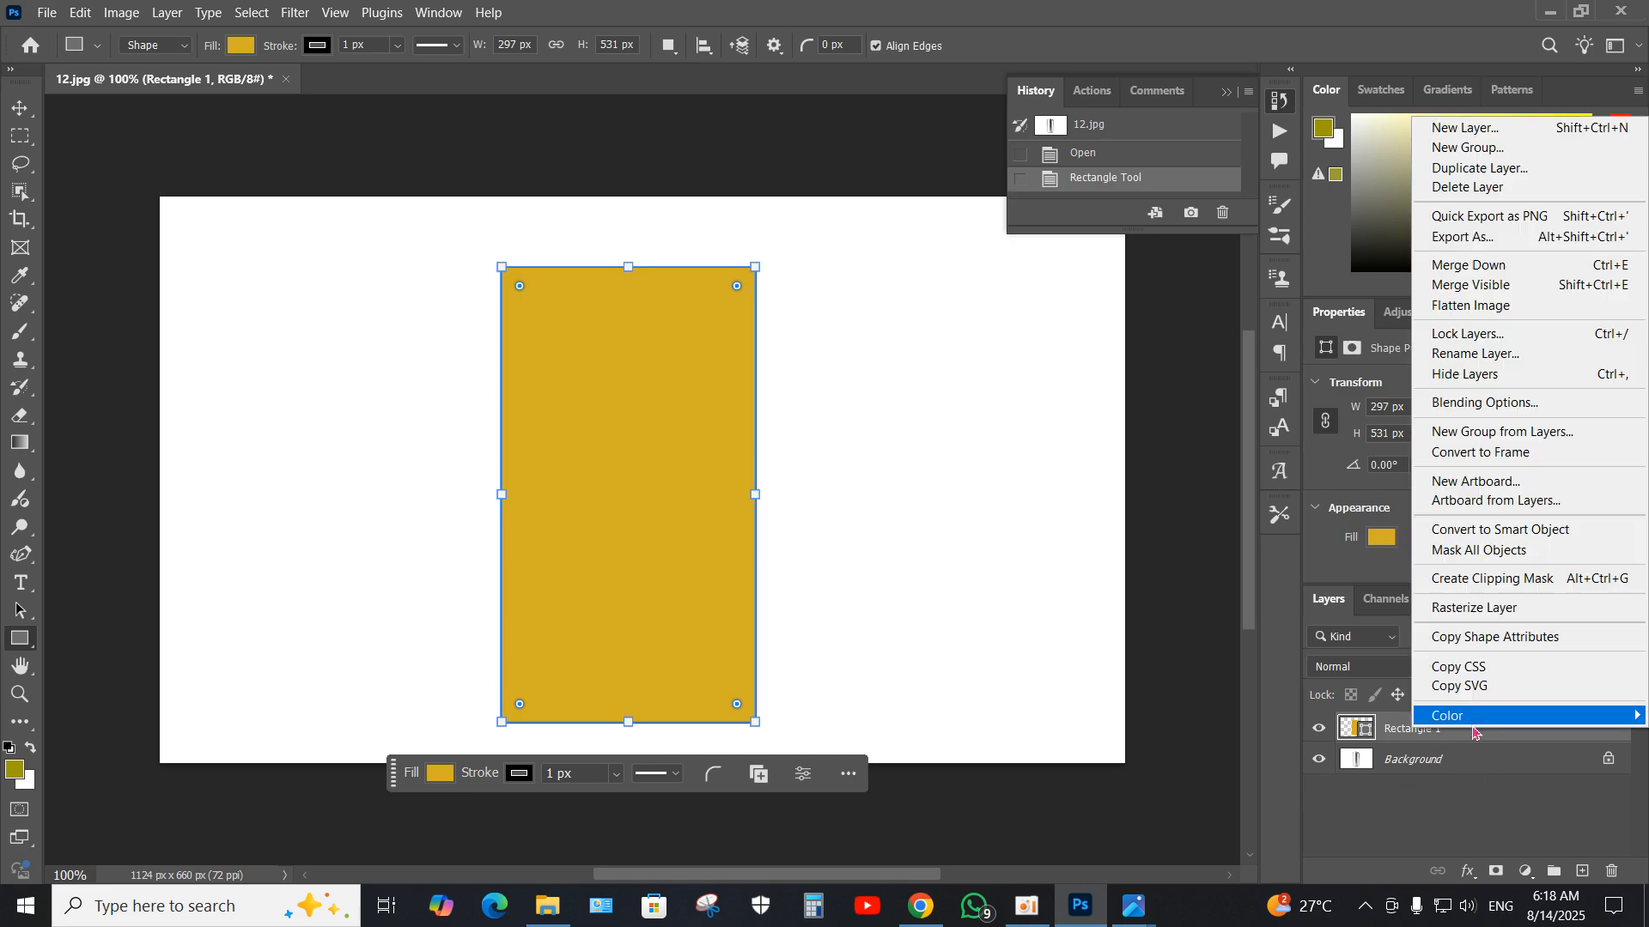
left_click(1482, 530)
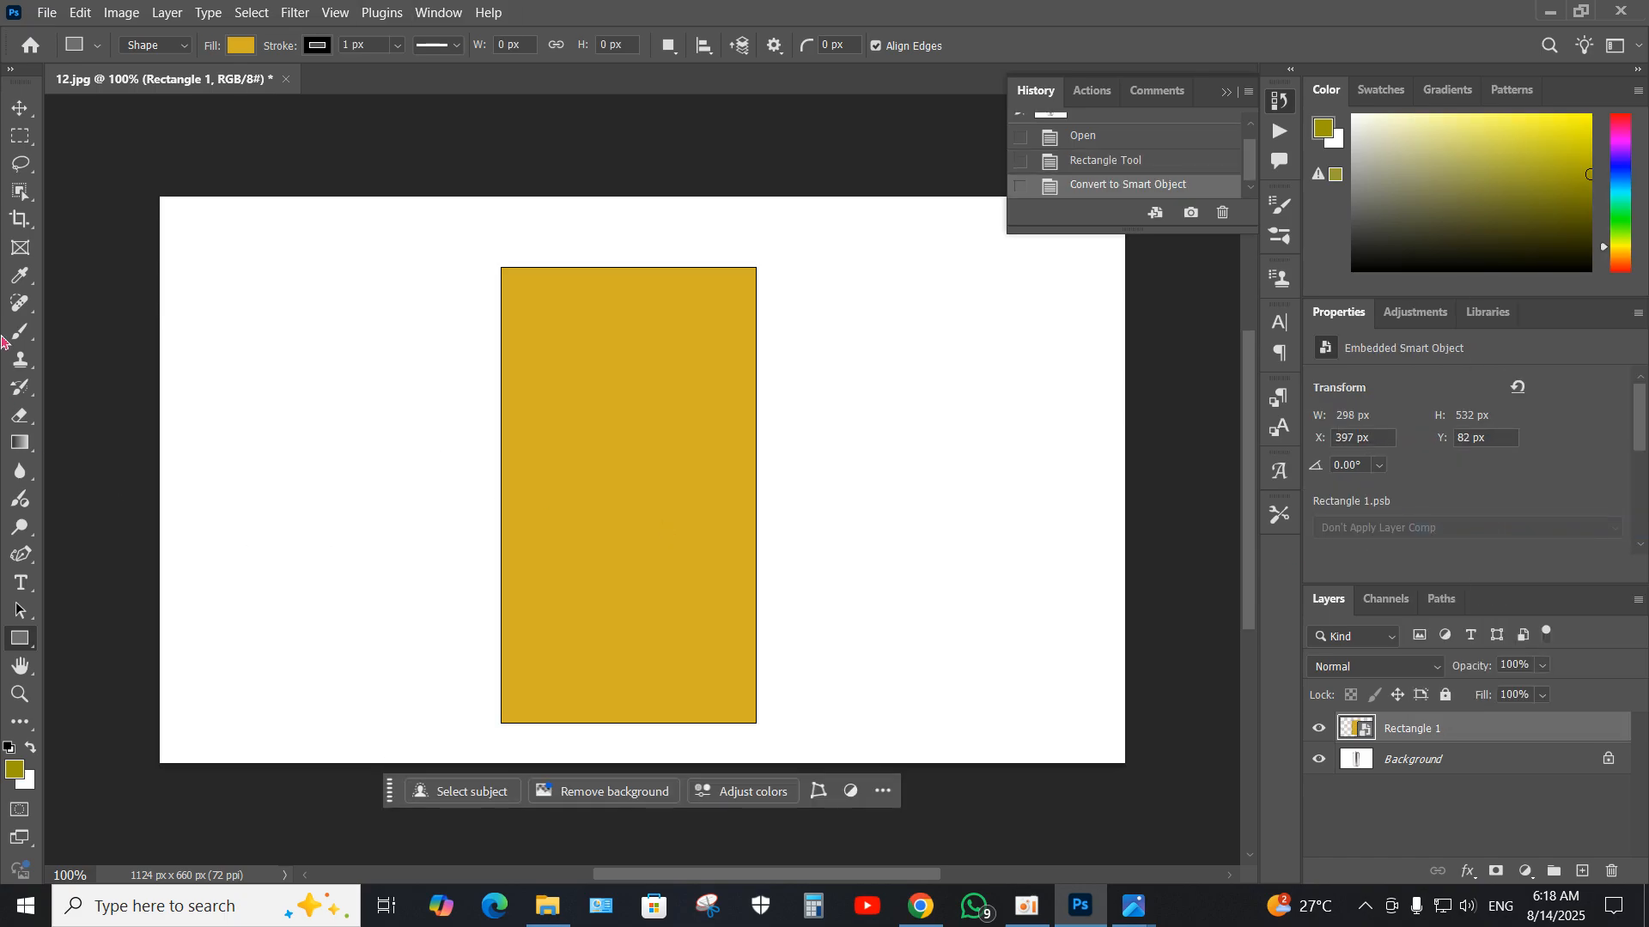
- Start a Warp transform on the rectangle and lower the layer's fill to 20% so the can shows through
left_click(19, 110)
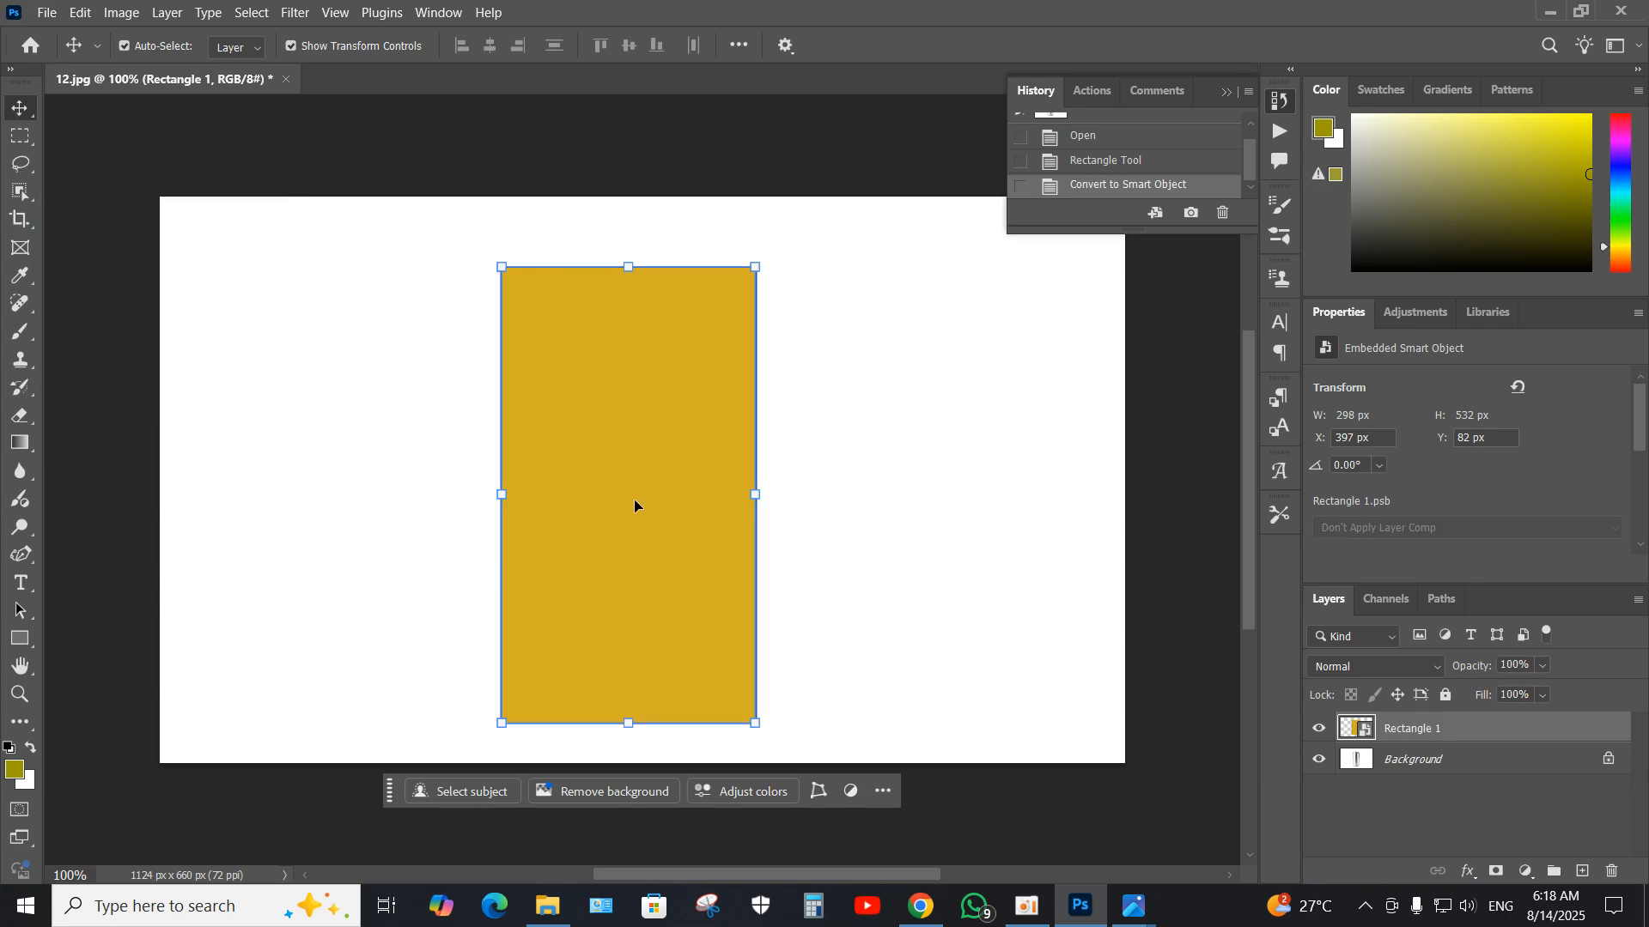
key("ctrl+t")
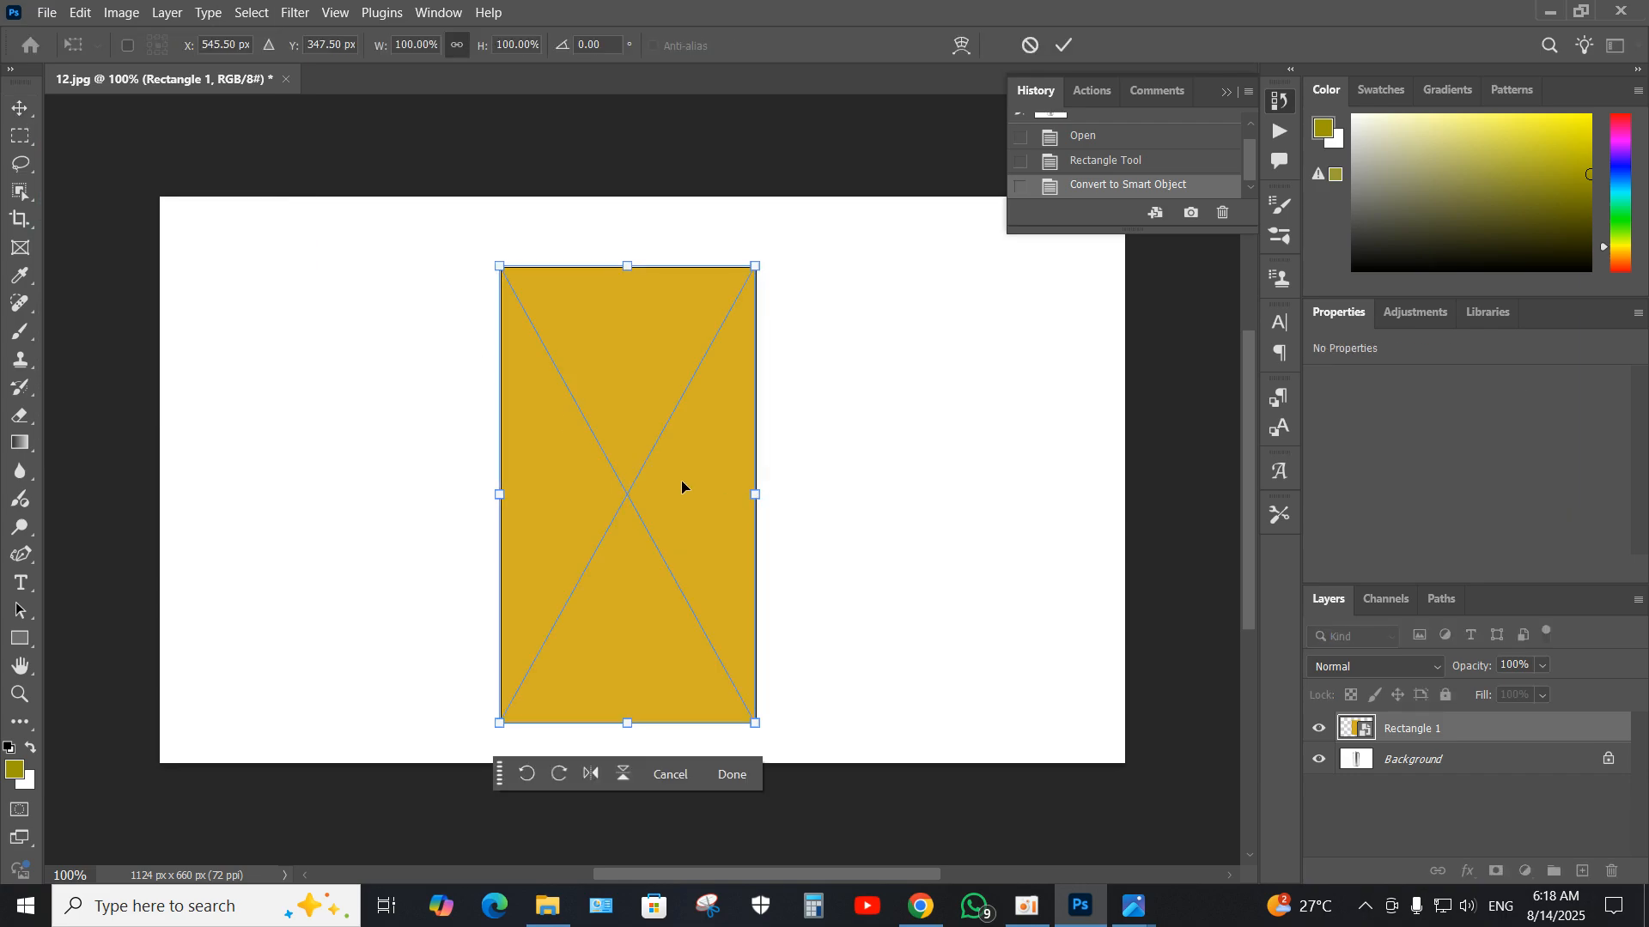
right_click(682, 487)
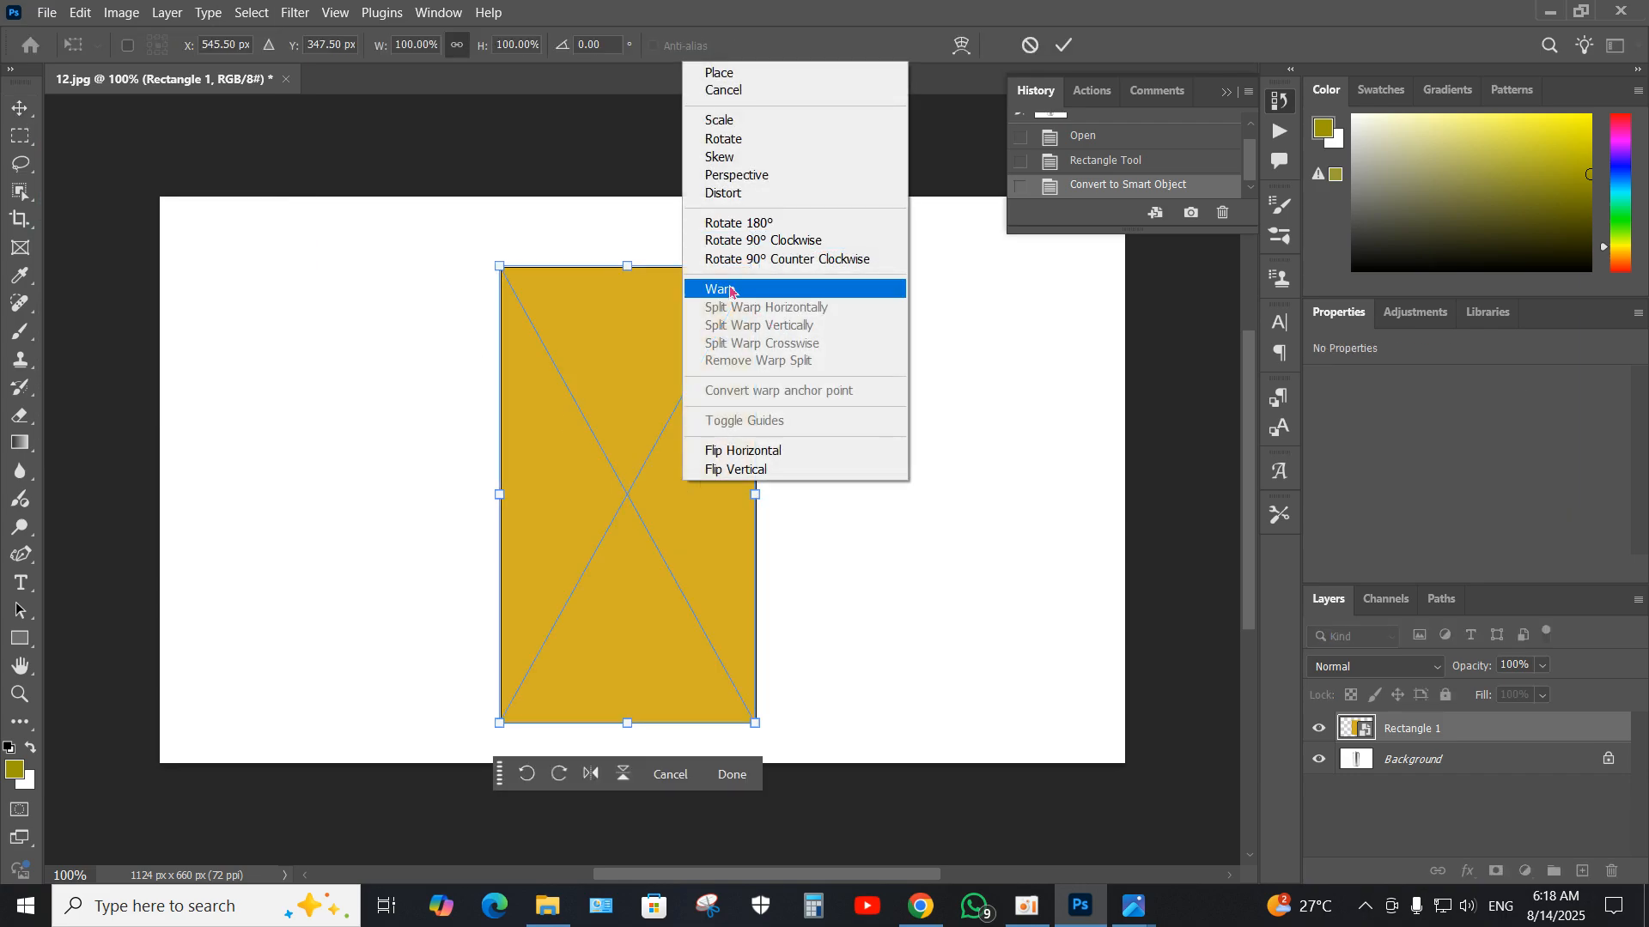
left_click(731, 293)
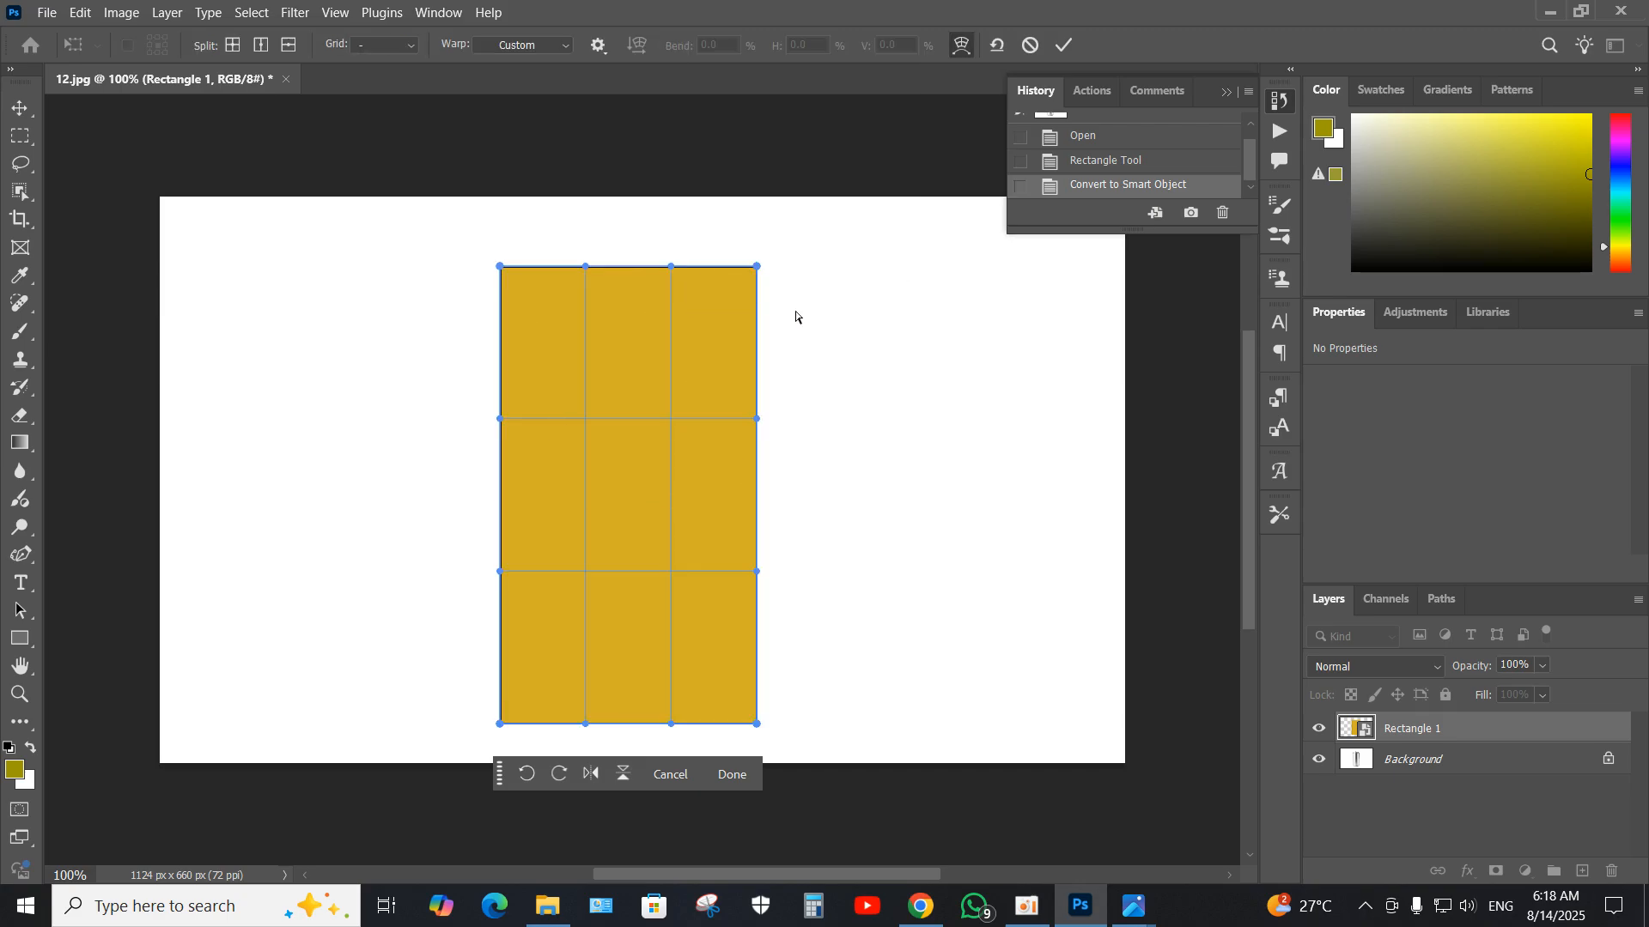
left_click(1543, 700)
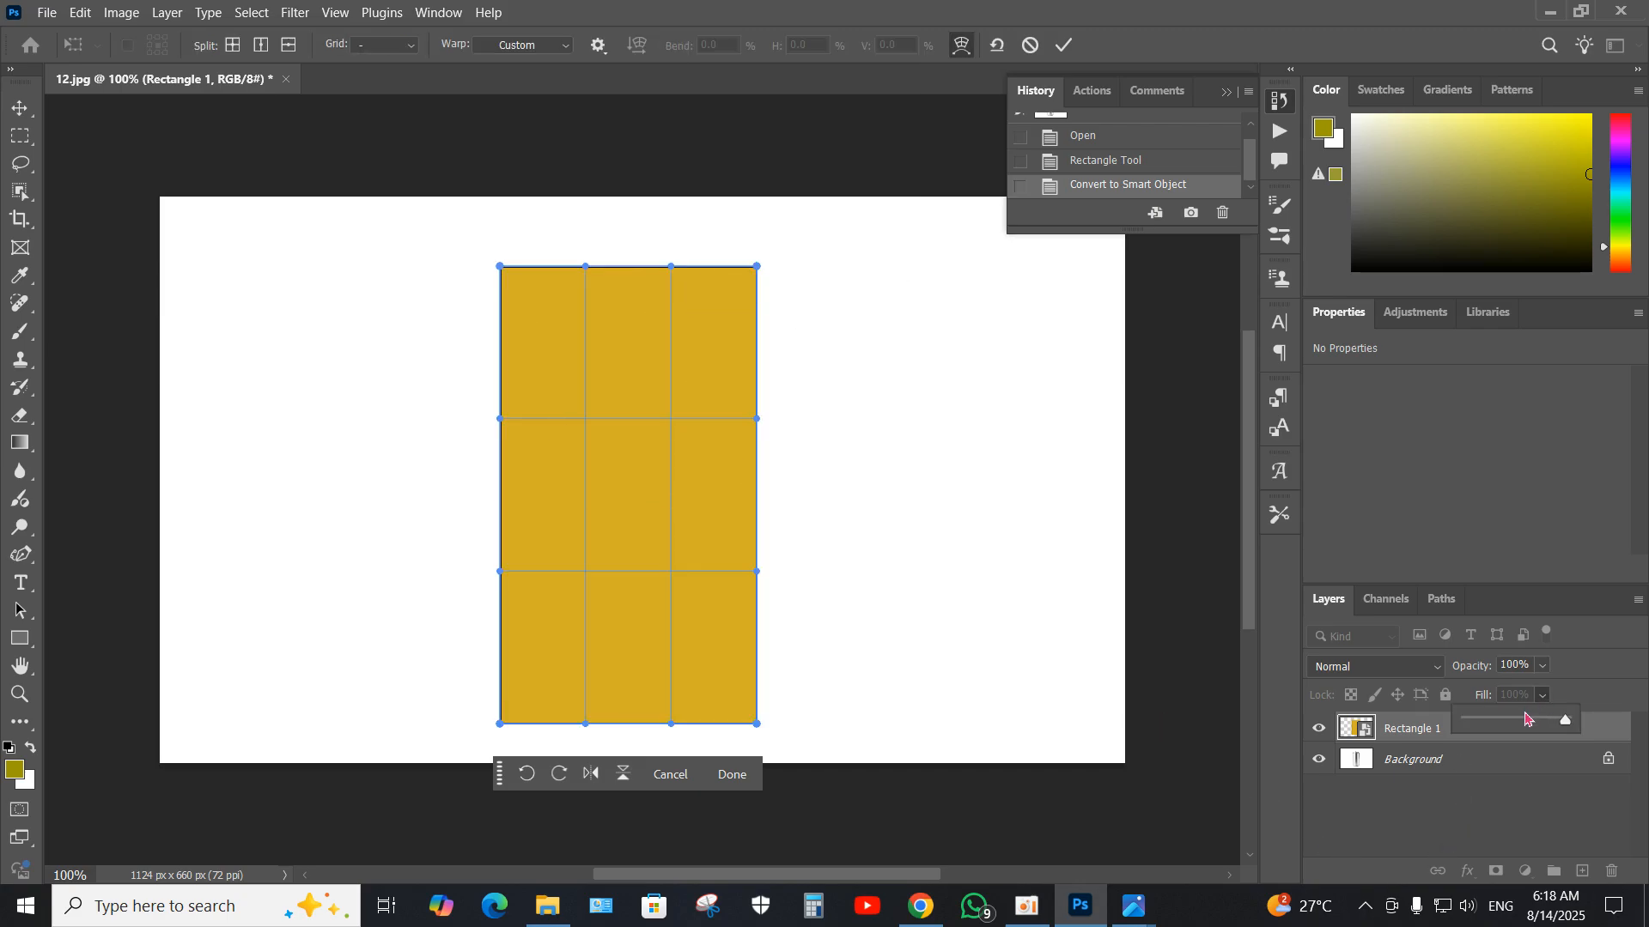
left_click_drag(1554, 726, 1492, 742)
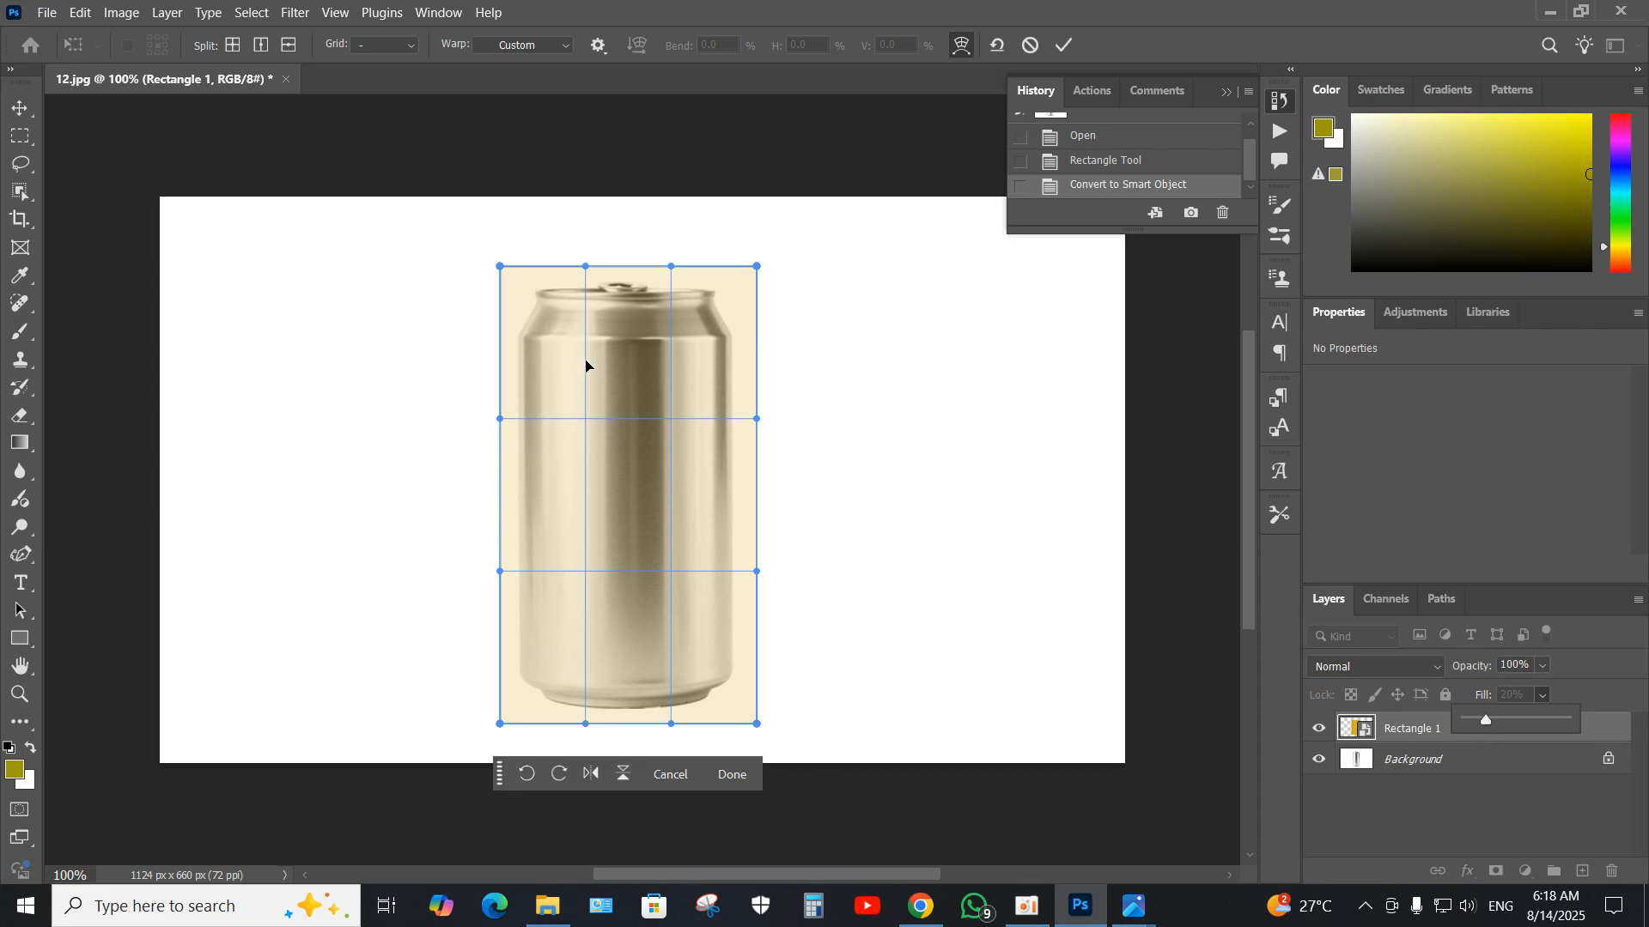
- Pull the two upper warp corners of the rectangle inward to the edges of the can's lid
scroll(752, 287, "up", 4)
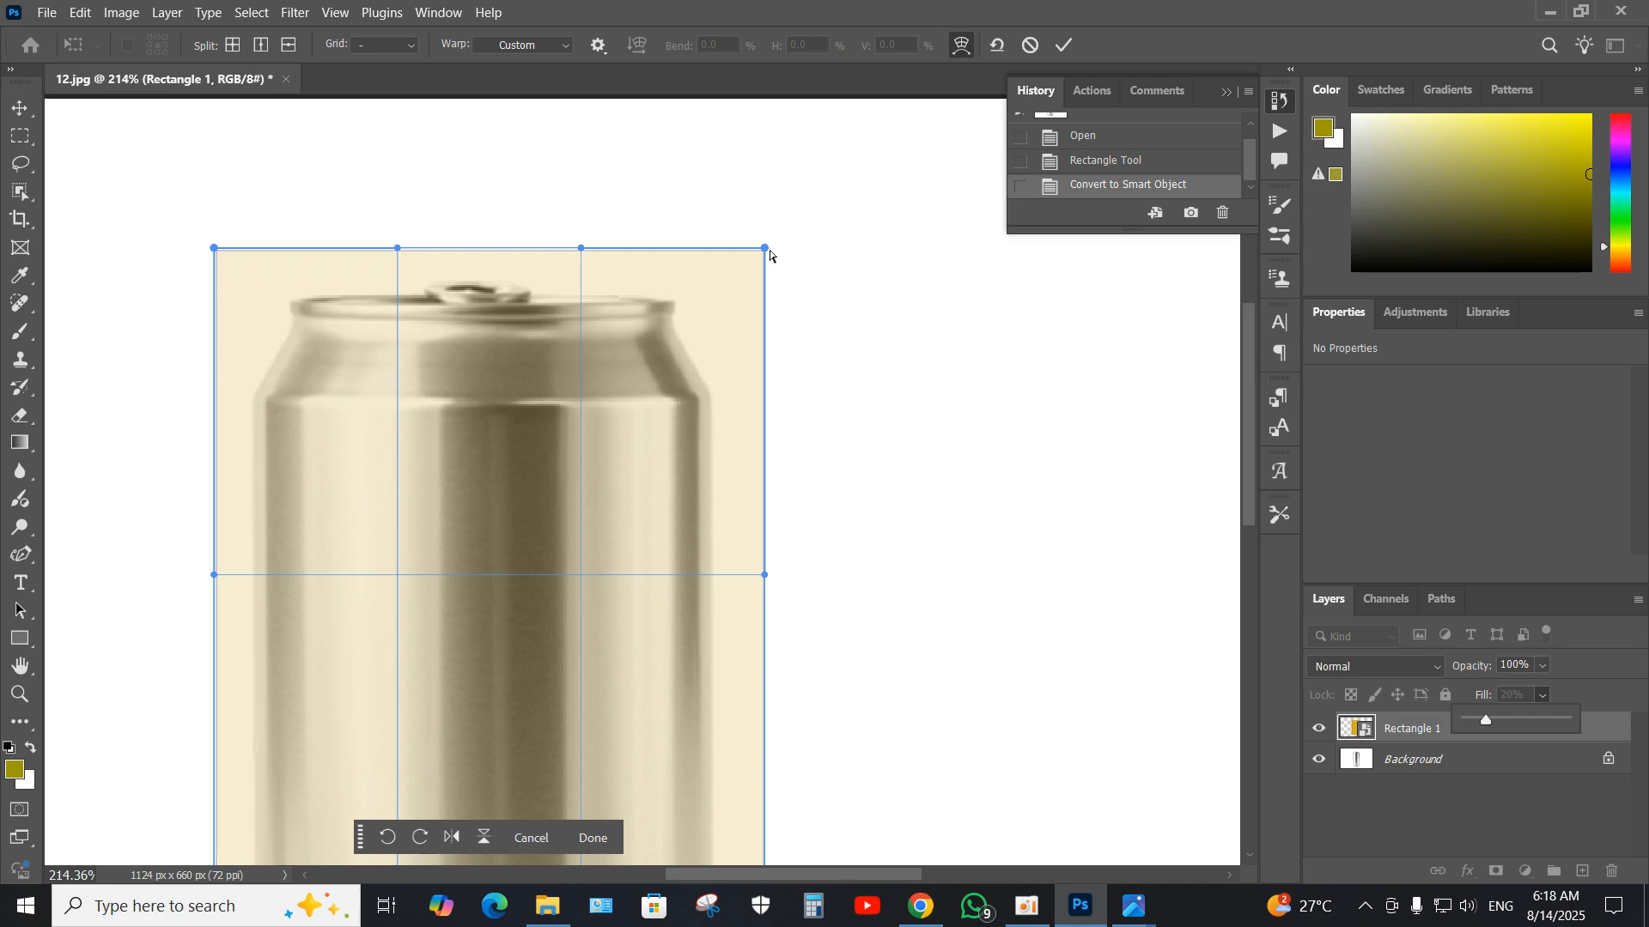
left_click(766, 256)
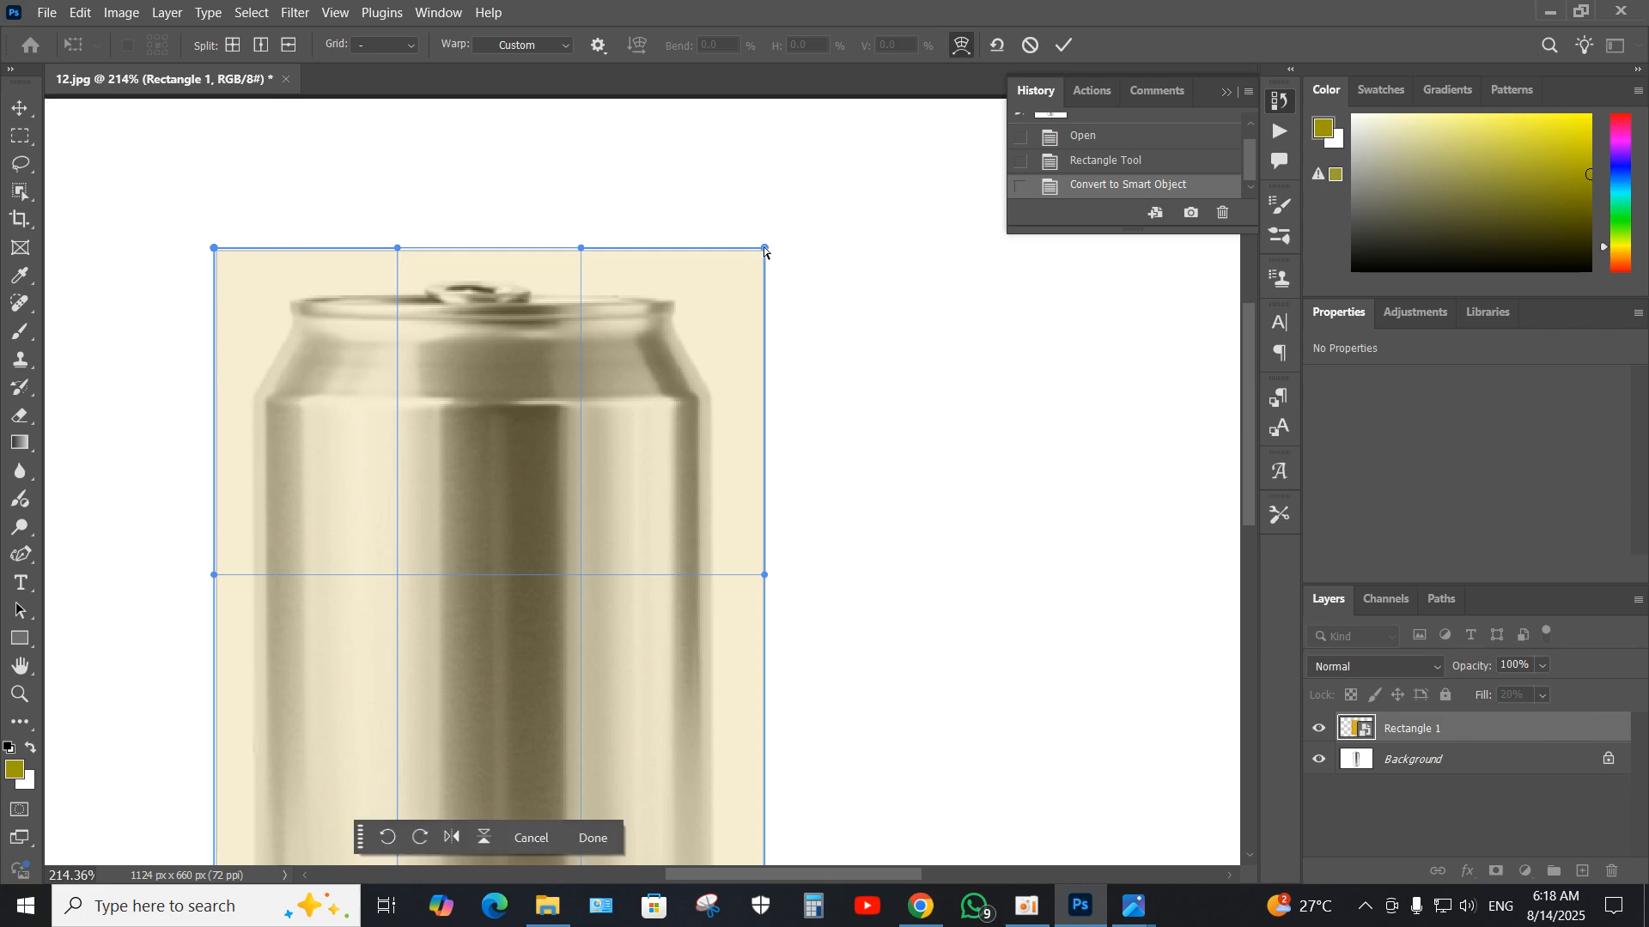
left_click_drag(765, 249, 697, 318)
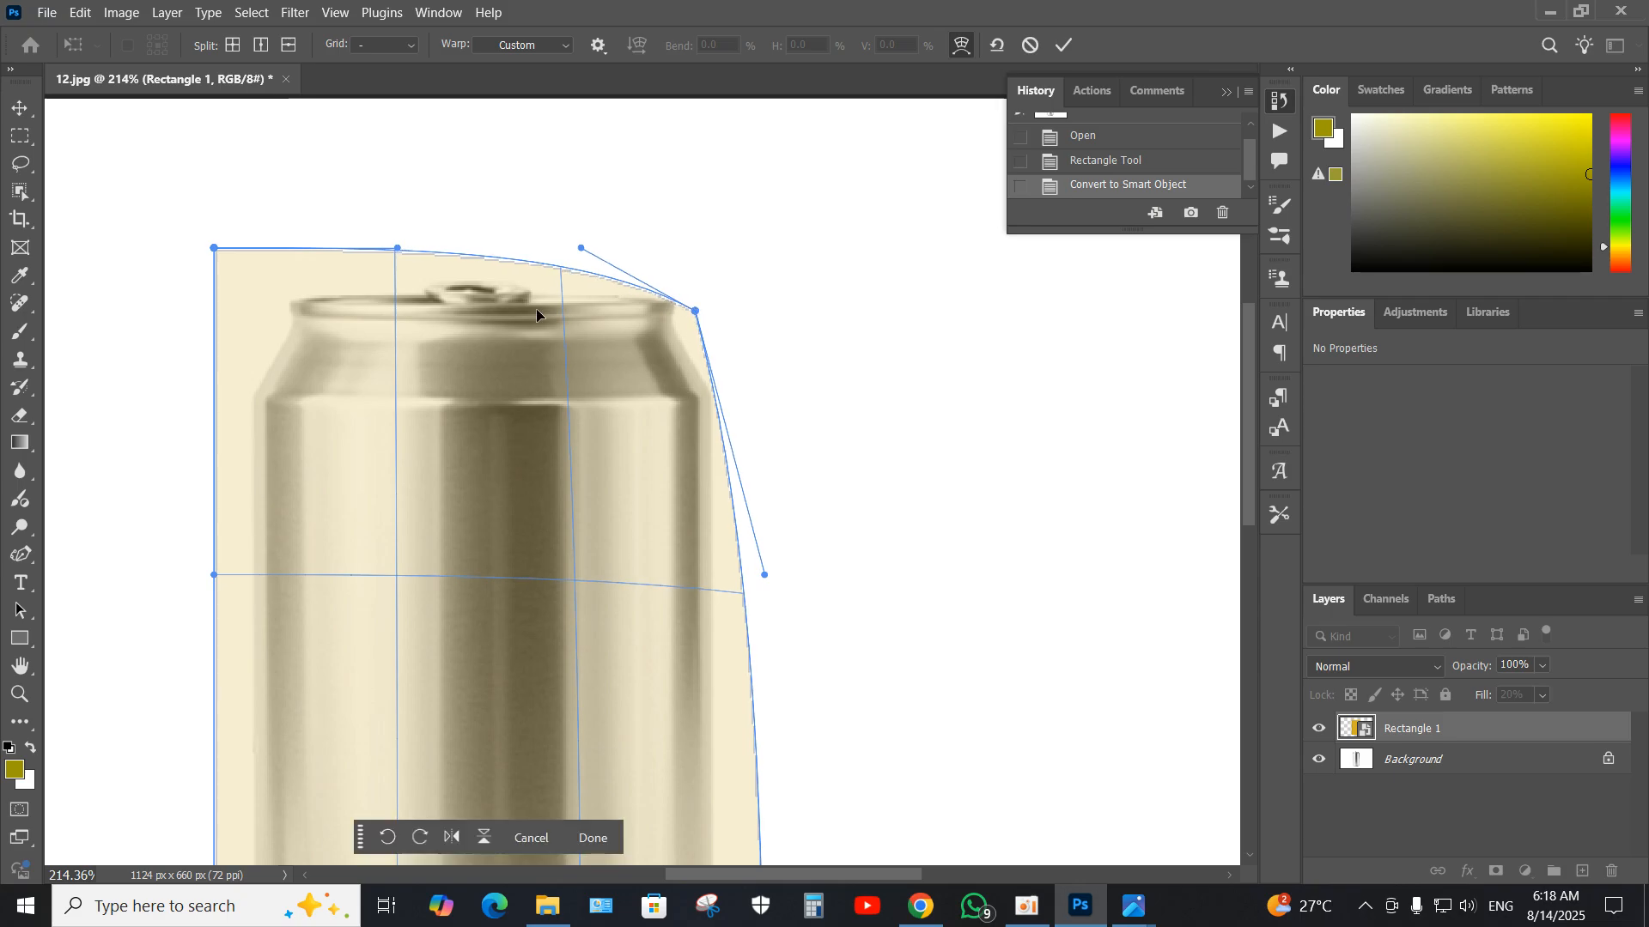
left_click_drag(216, 251, 264, 318)
- Pull the two lower warp corners in to the can's base and curve the lower edge along its rounded bottom
scroll(559, 464, "down", 6)
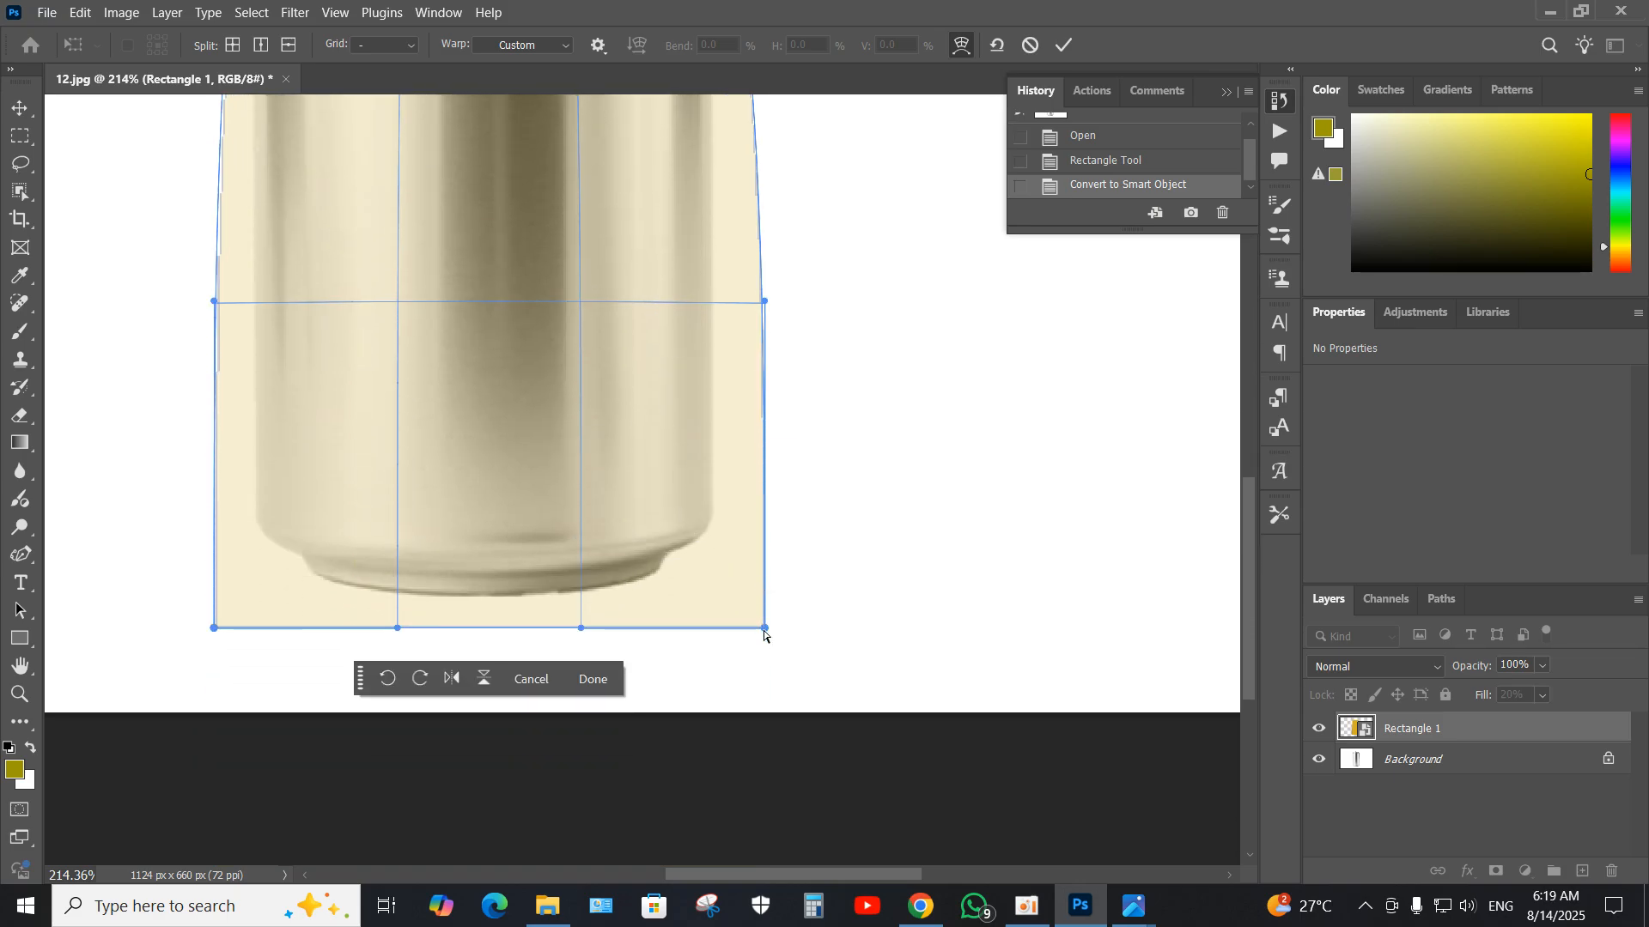
left_click_drag(764, 632, 711, 555)
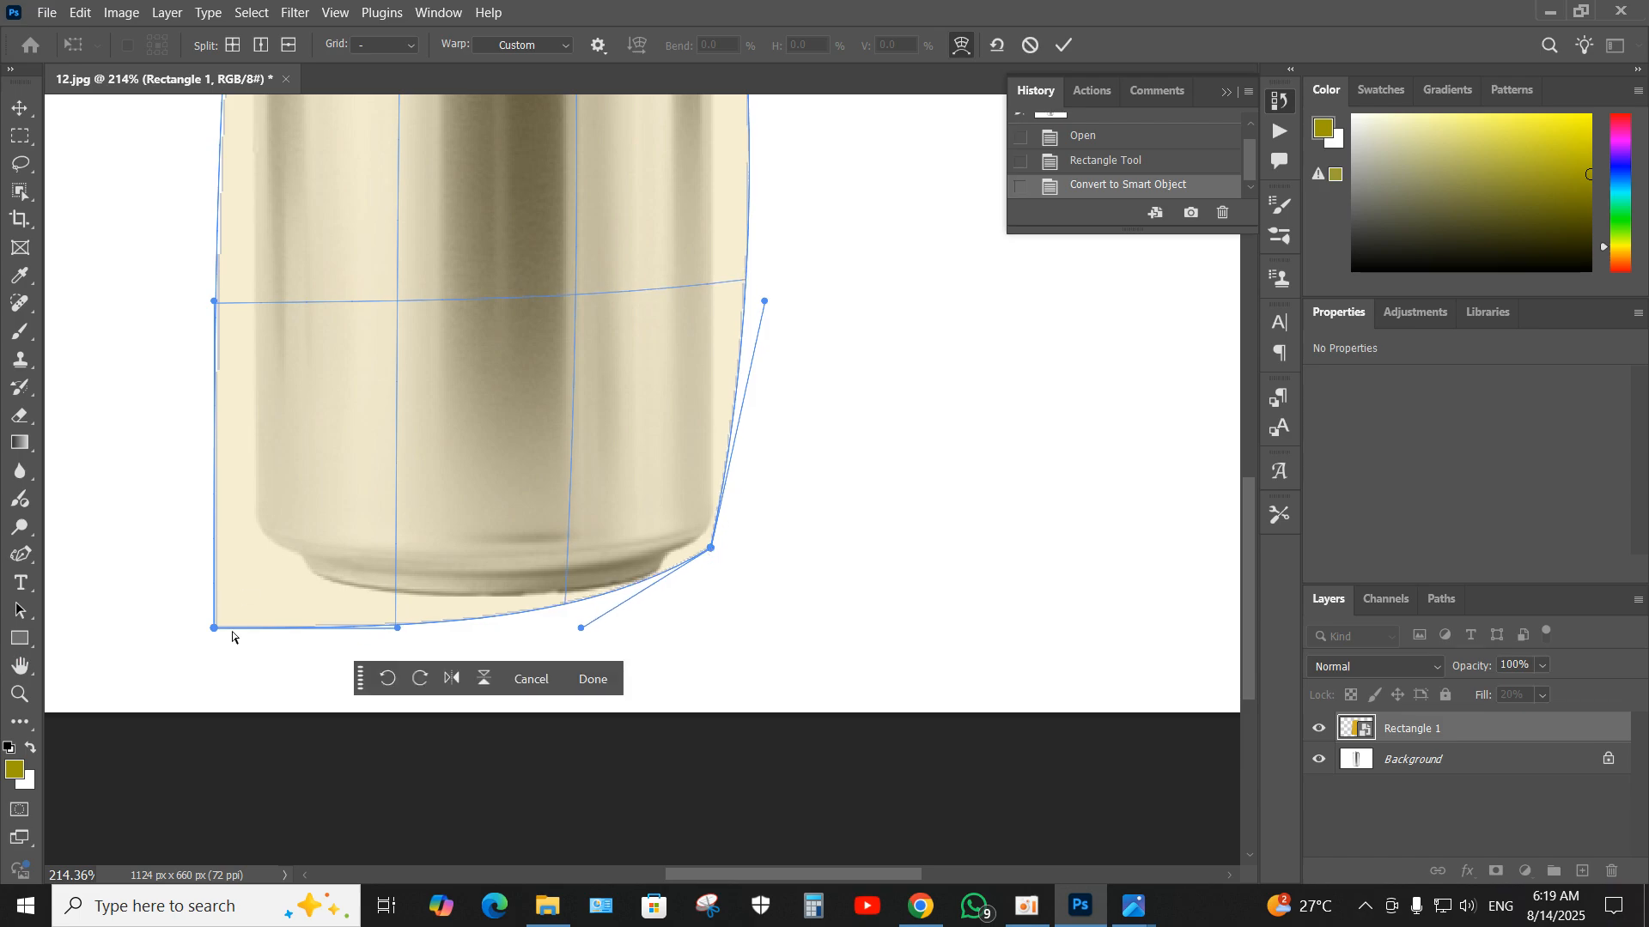
left_click_drag(215, 633, 260, 559)
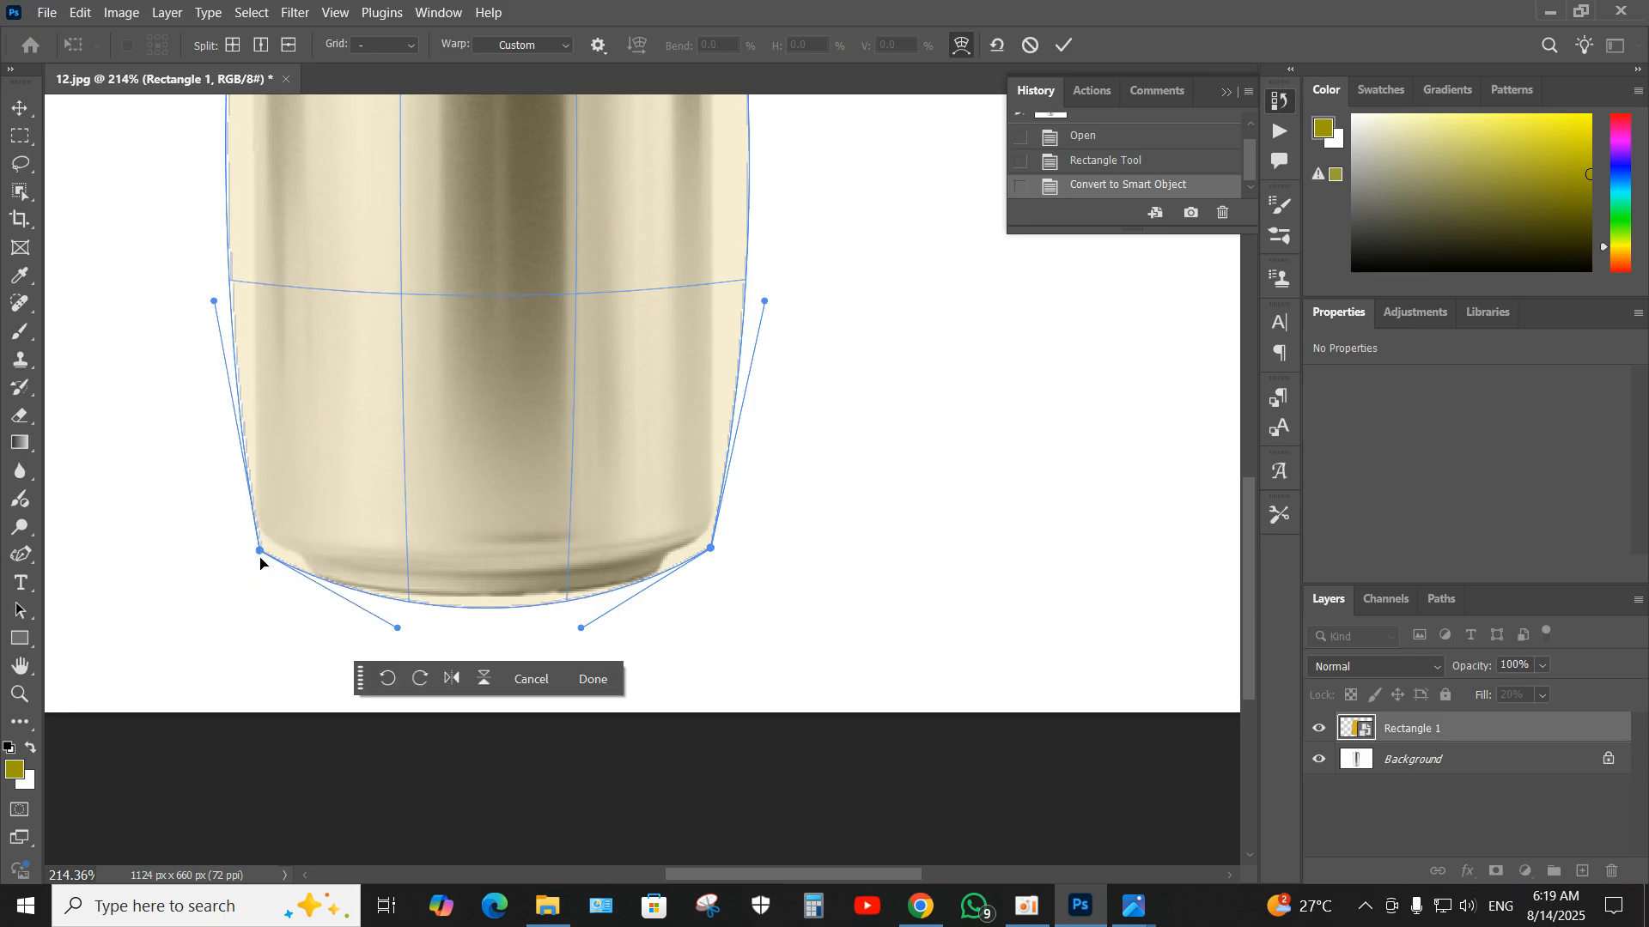
left_click_drag(396, 634, 396, 620)
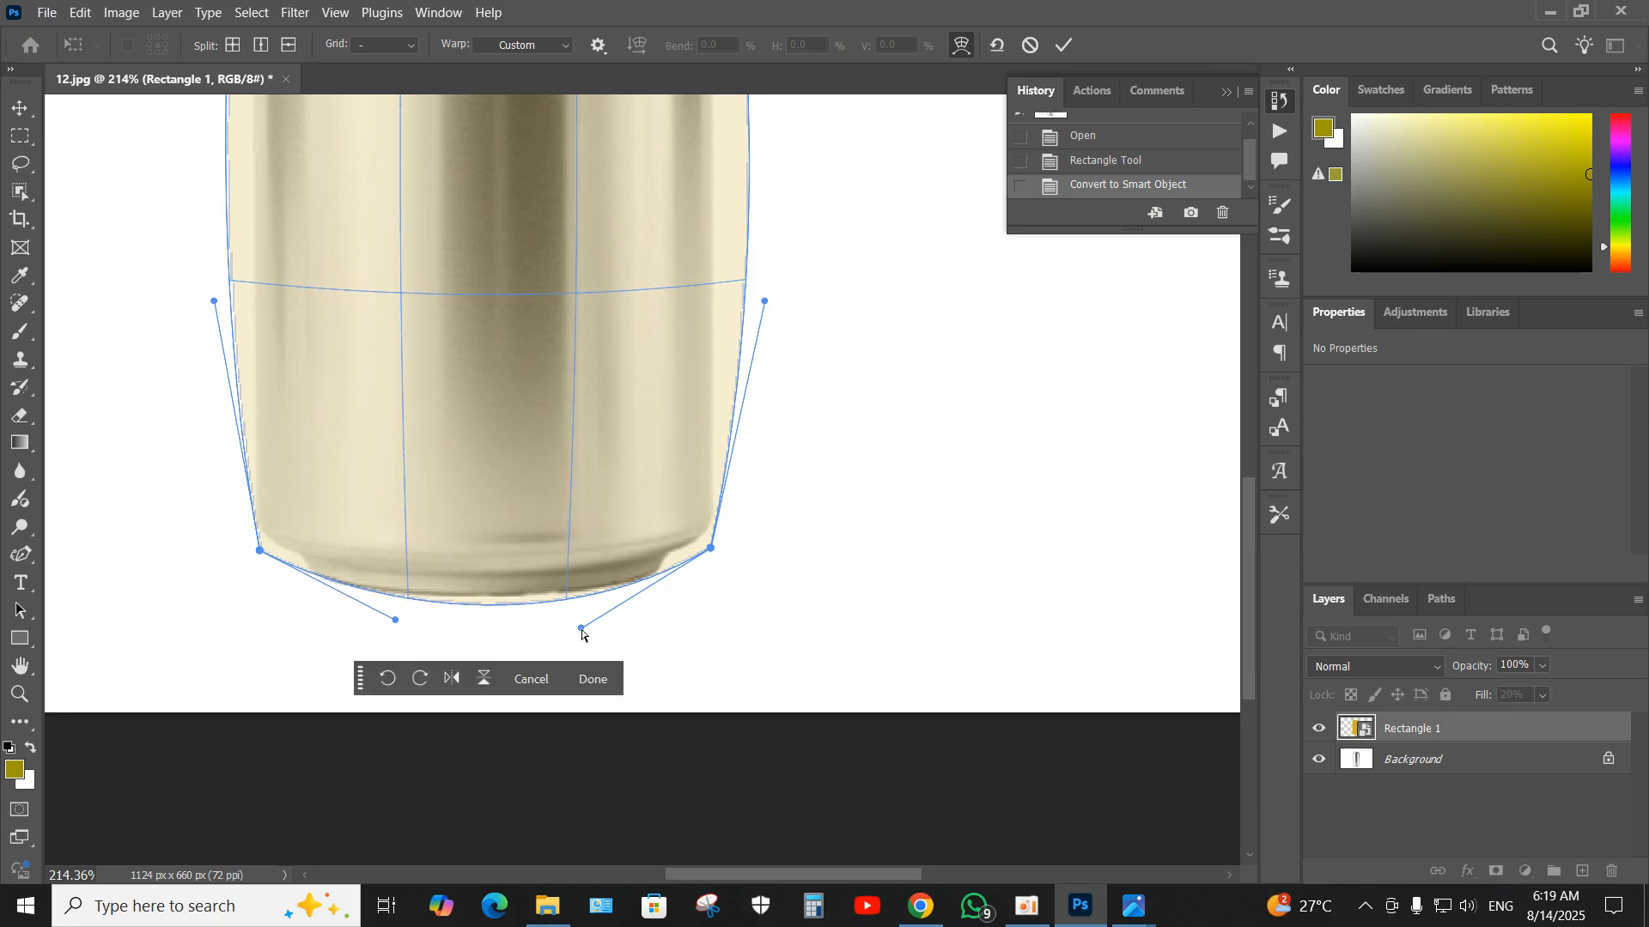
left_click_drag(582, 630, 576, 606)
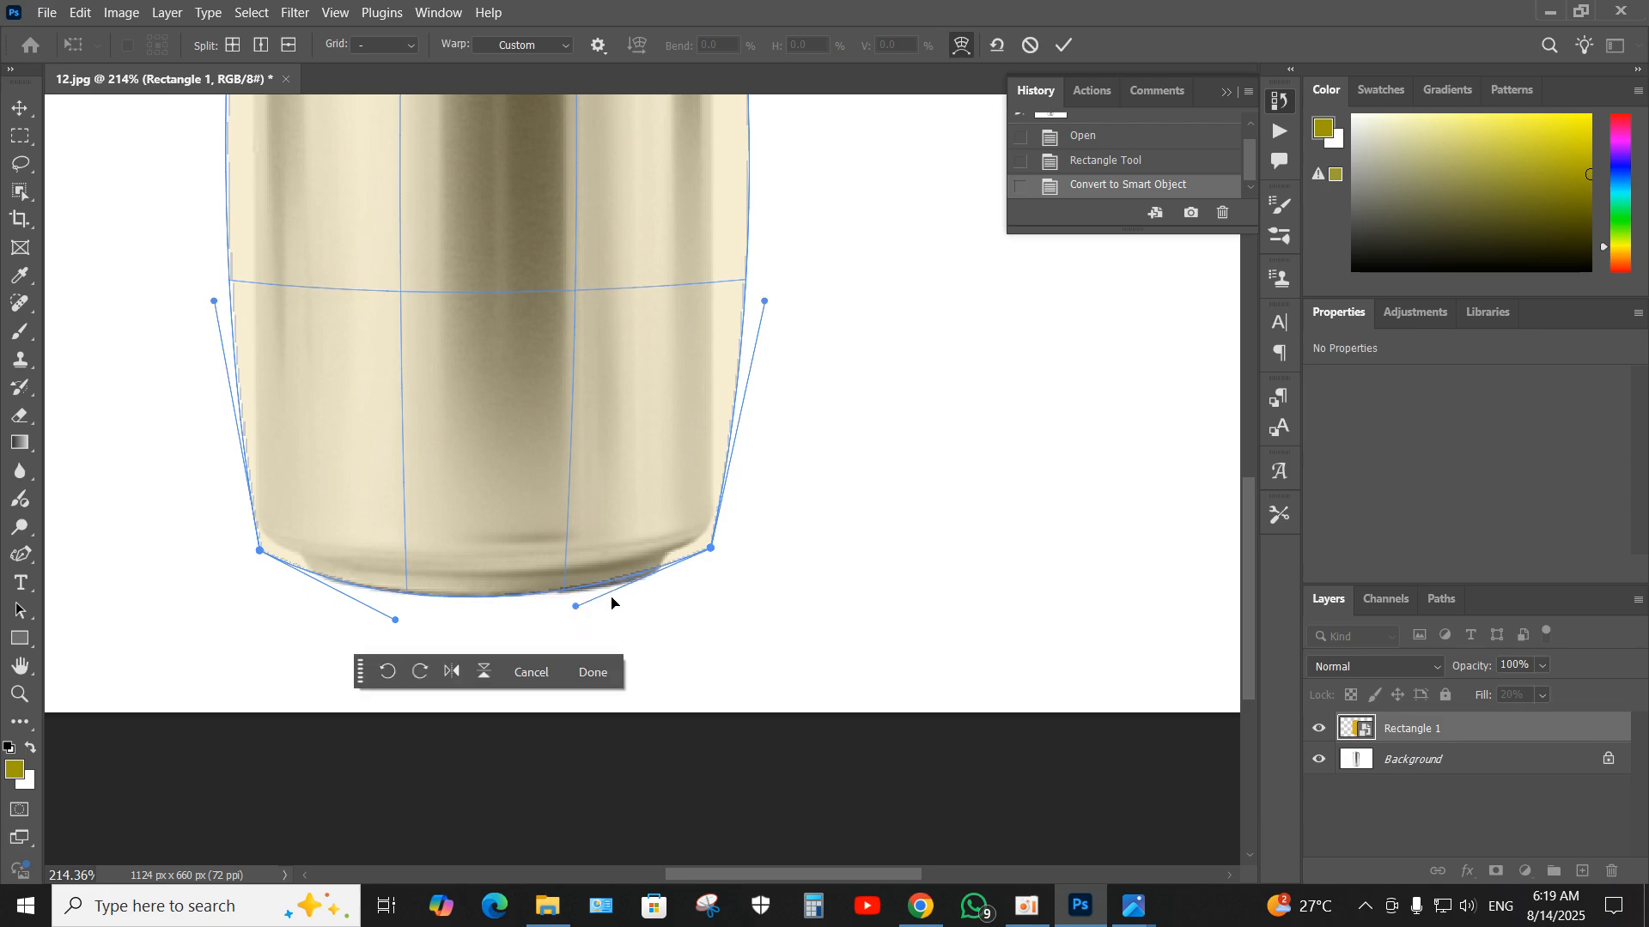
- Adjust the warp's side handles so both long edges run along the sides of the can
scroll(653, 592, "up", 3)
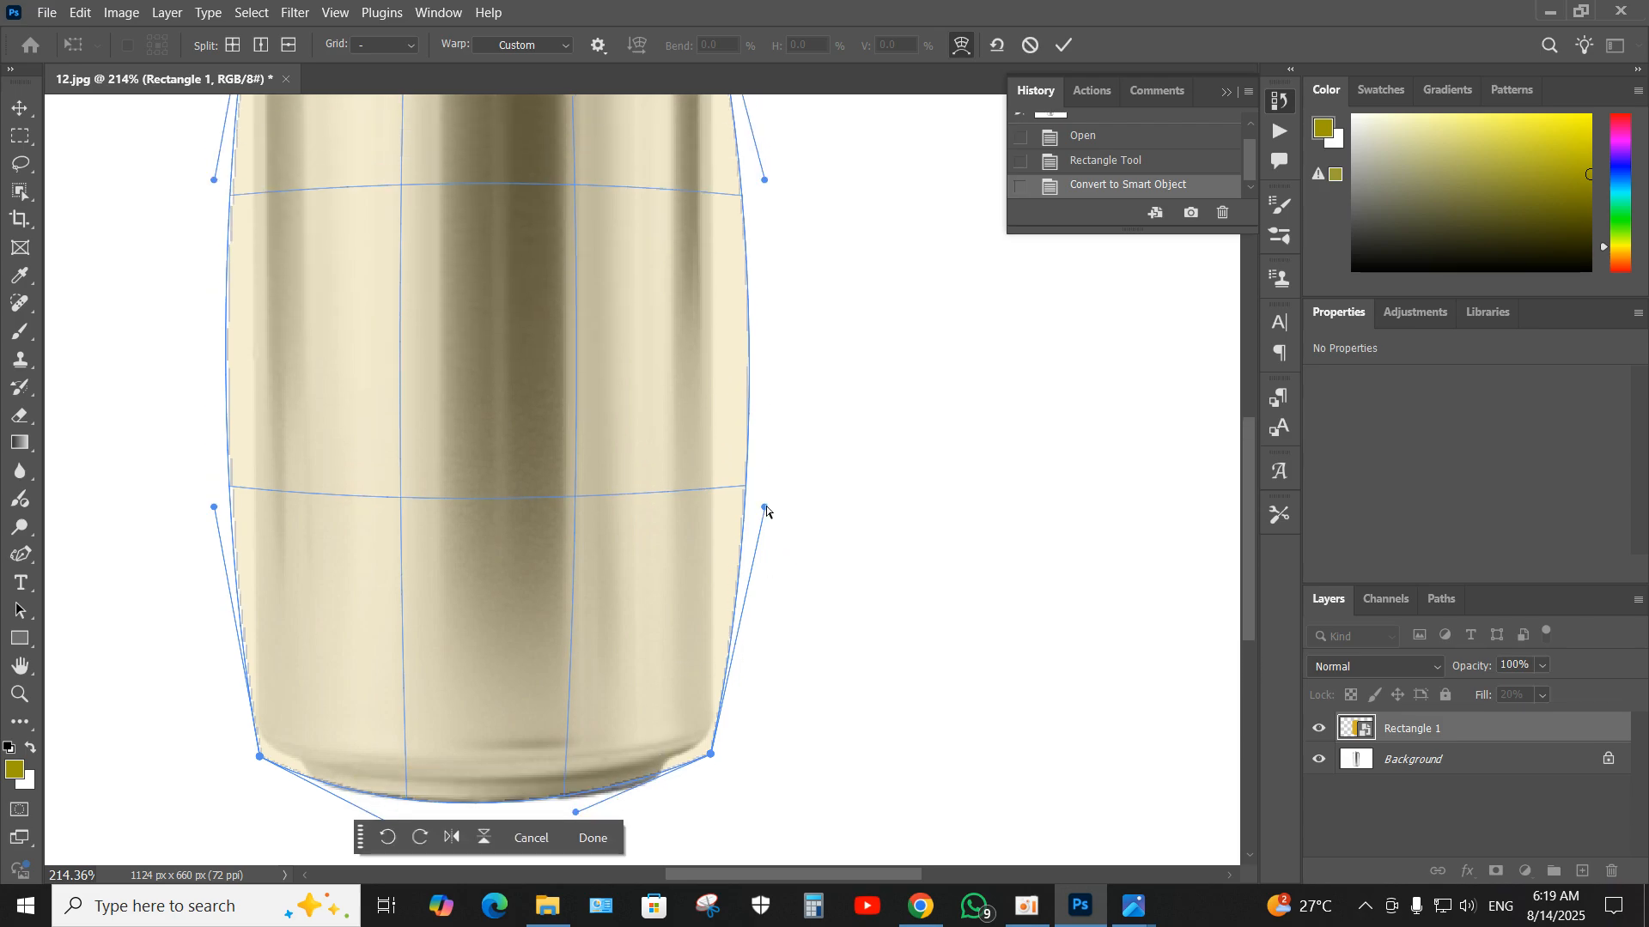
left_click_drag(765, 508, 711, 520)
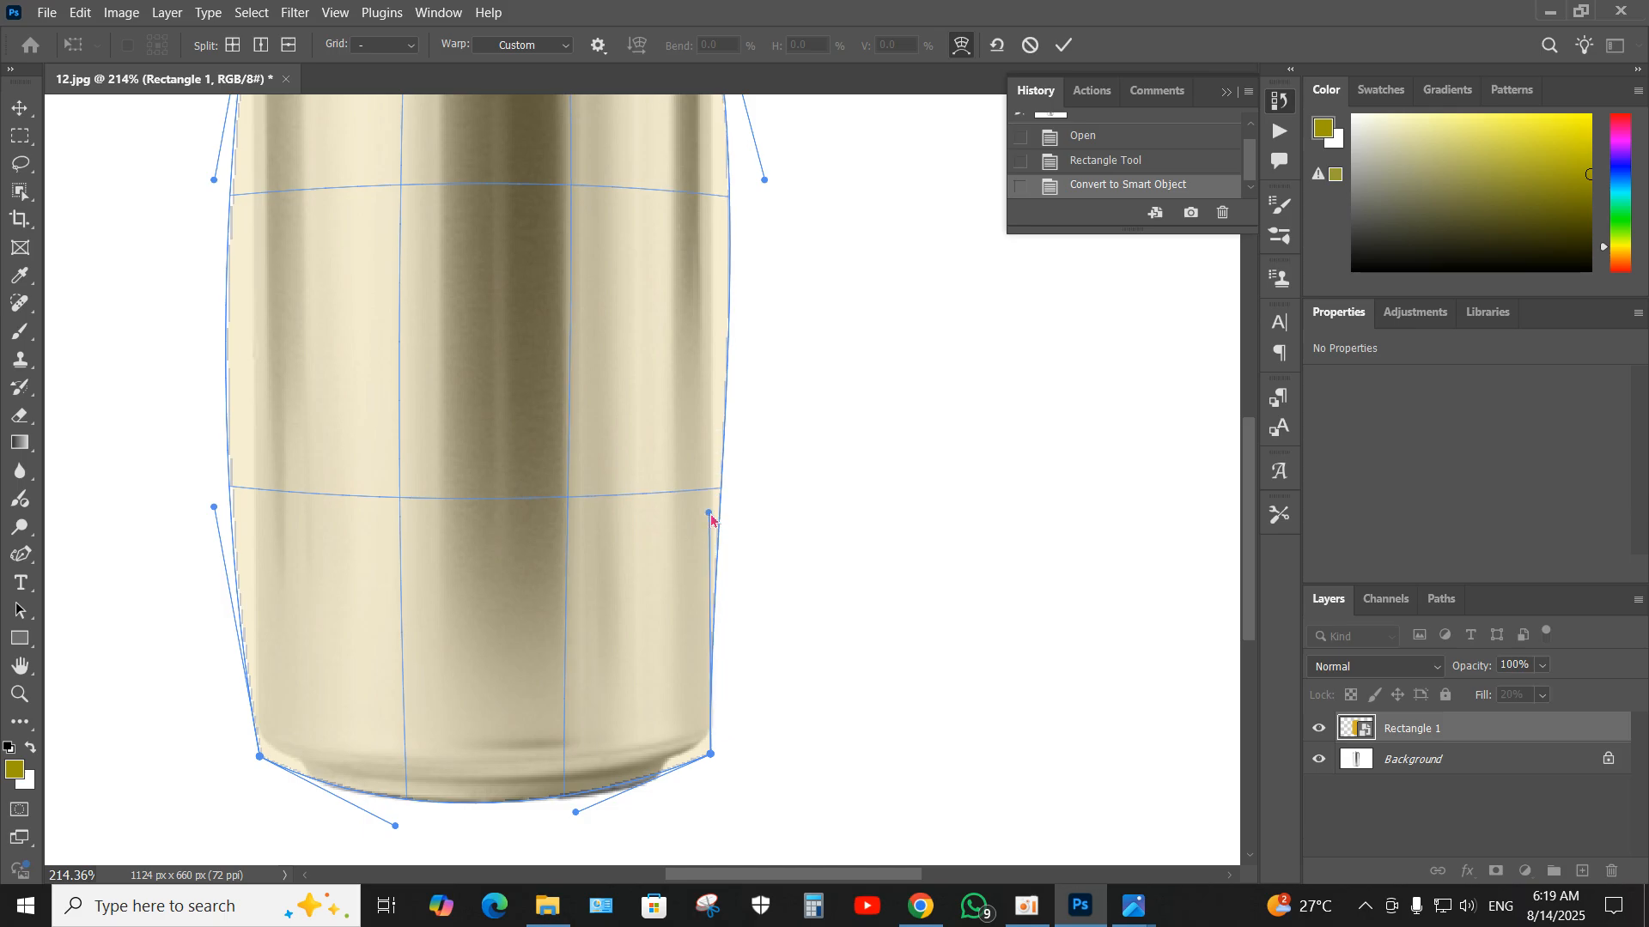
scroll(769, 482, "up", 4)
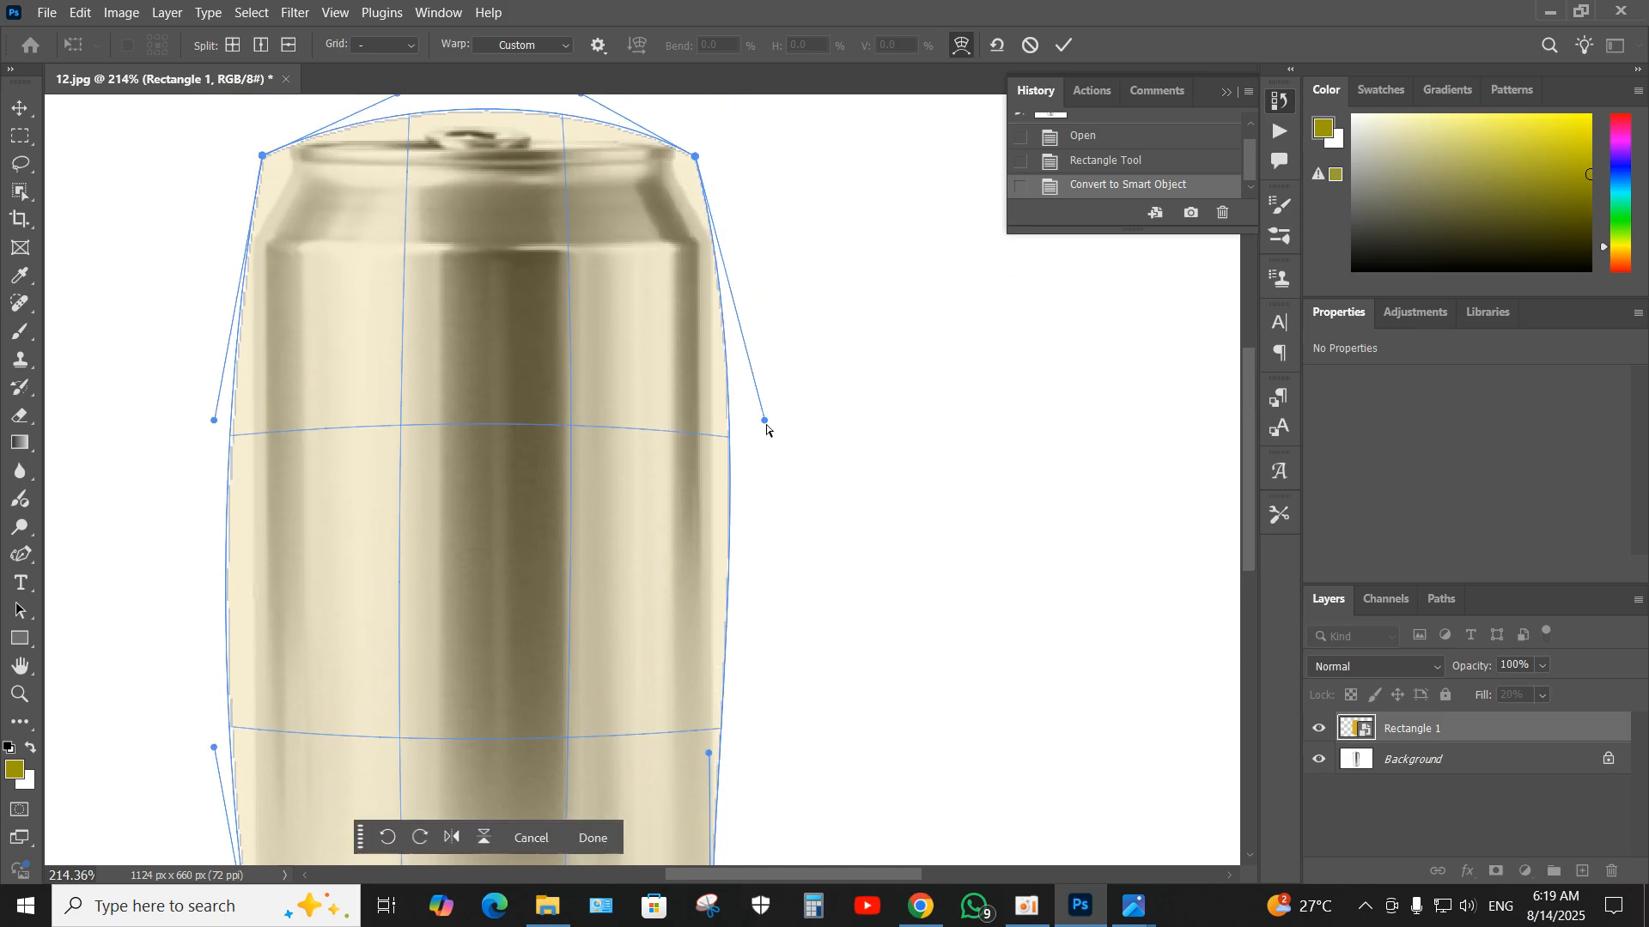
left_click_drag(766, 424, 704, 439)
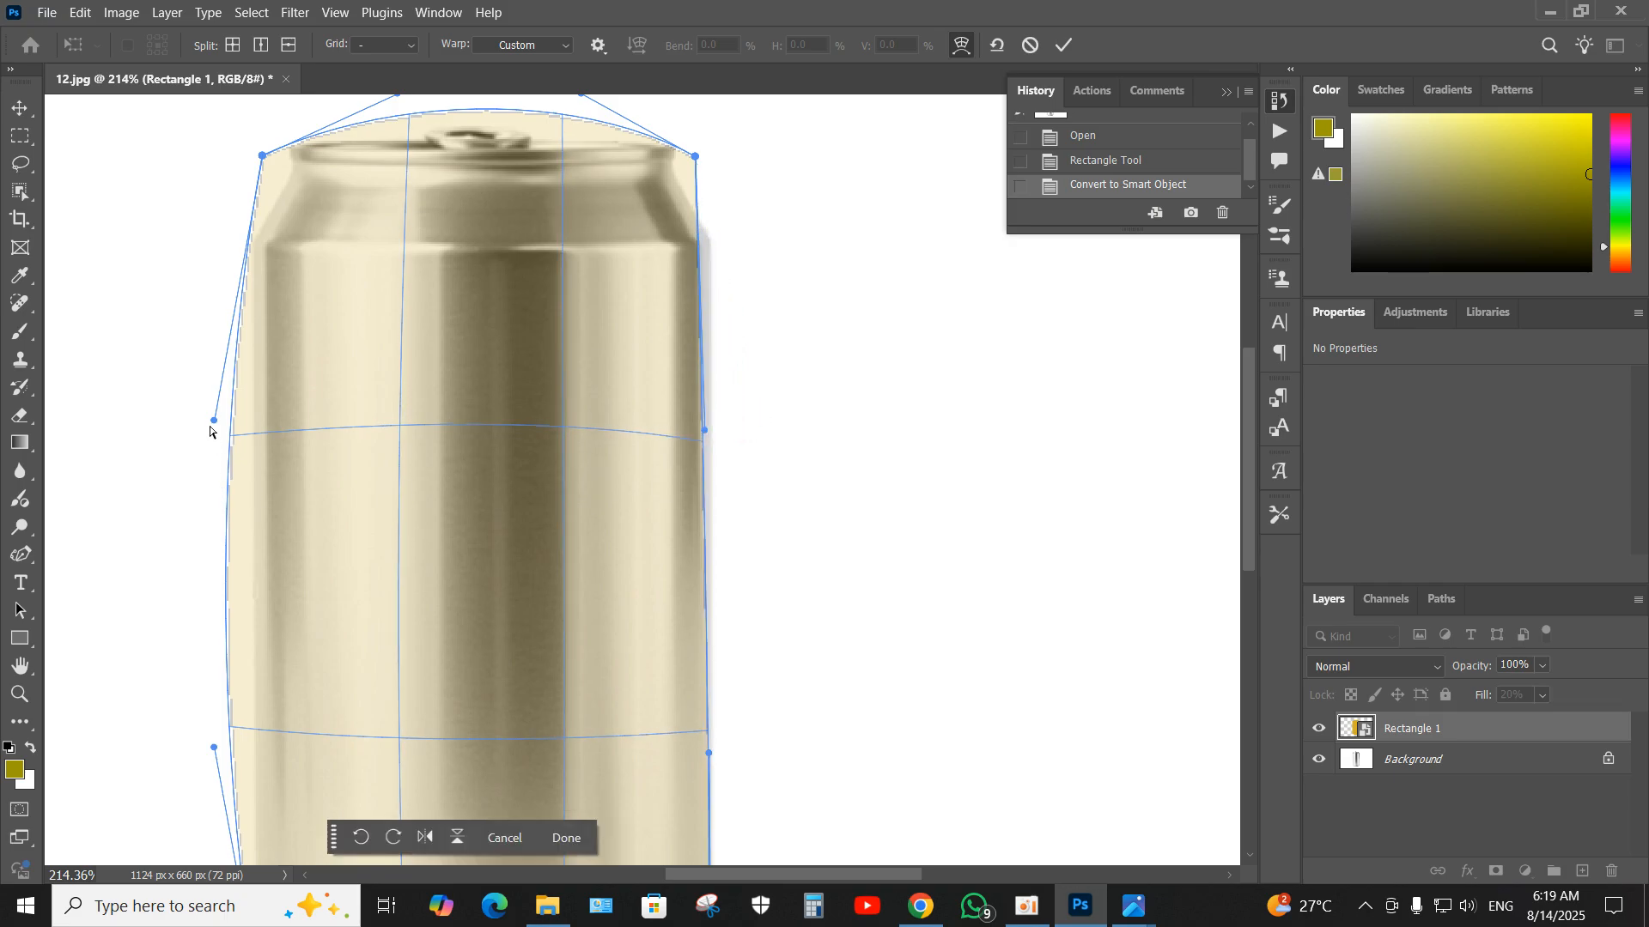
left_click_drag(214, 420, 247, 421)
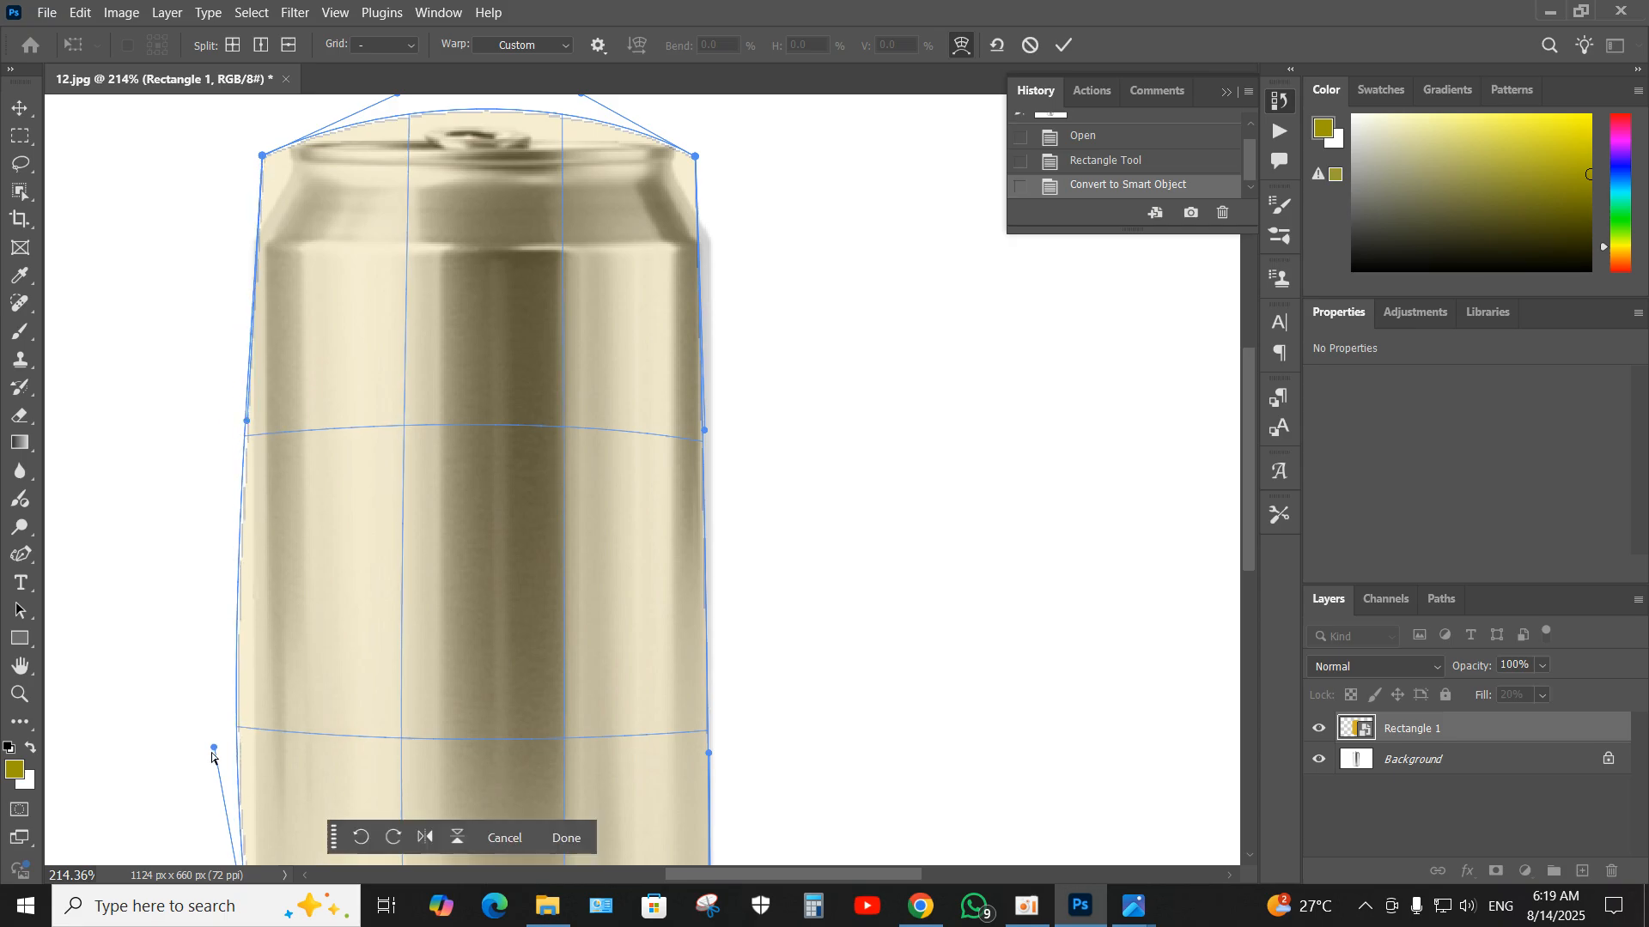
left_click_drag(213, 755, 253, 747)
left_click_drag(246, 426, 254, 426)
- Flatten the curve of the warp's upper edge slightly over the can's lid and apply the transform
scroll(550, 421, "up", 3)
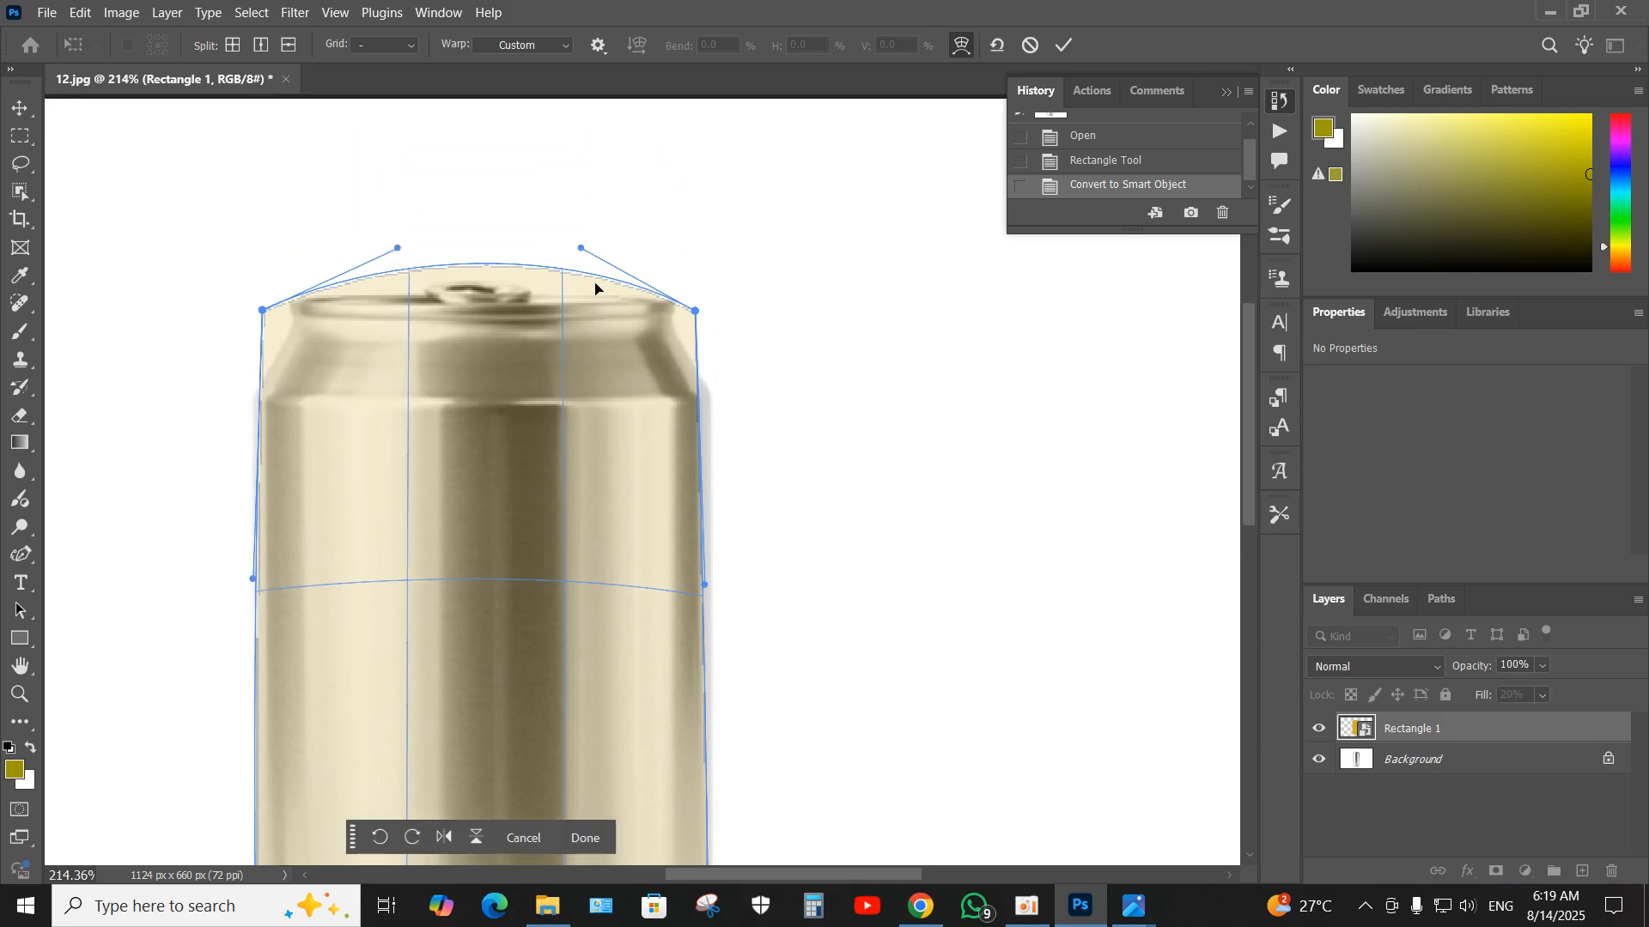
left_click_drag(582, 251, 582, 256)
left_click_drag(397, 252, 407, 262)
scroll(600, 542, "down", 4)
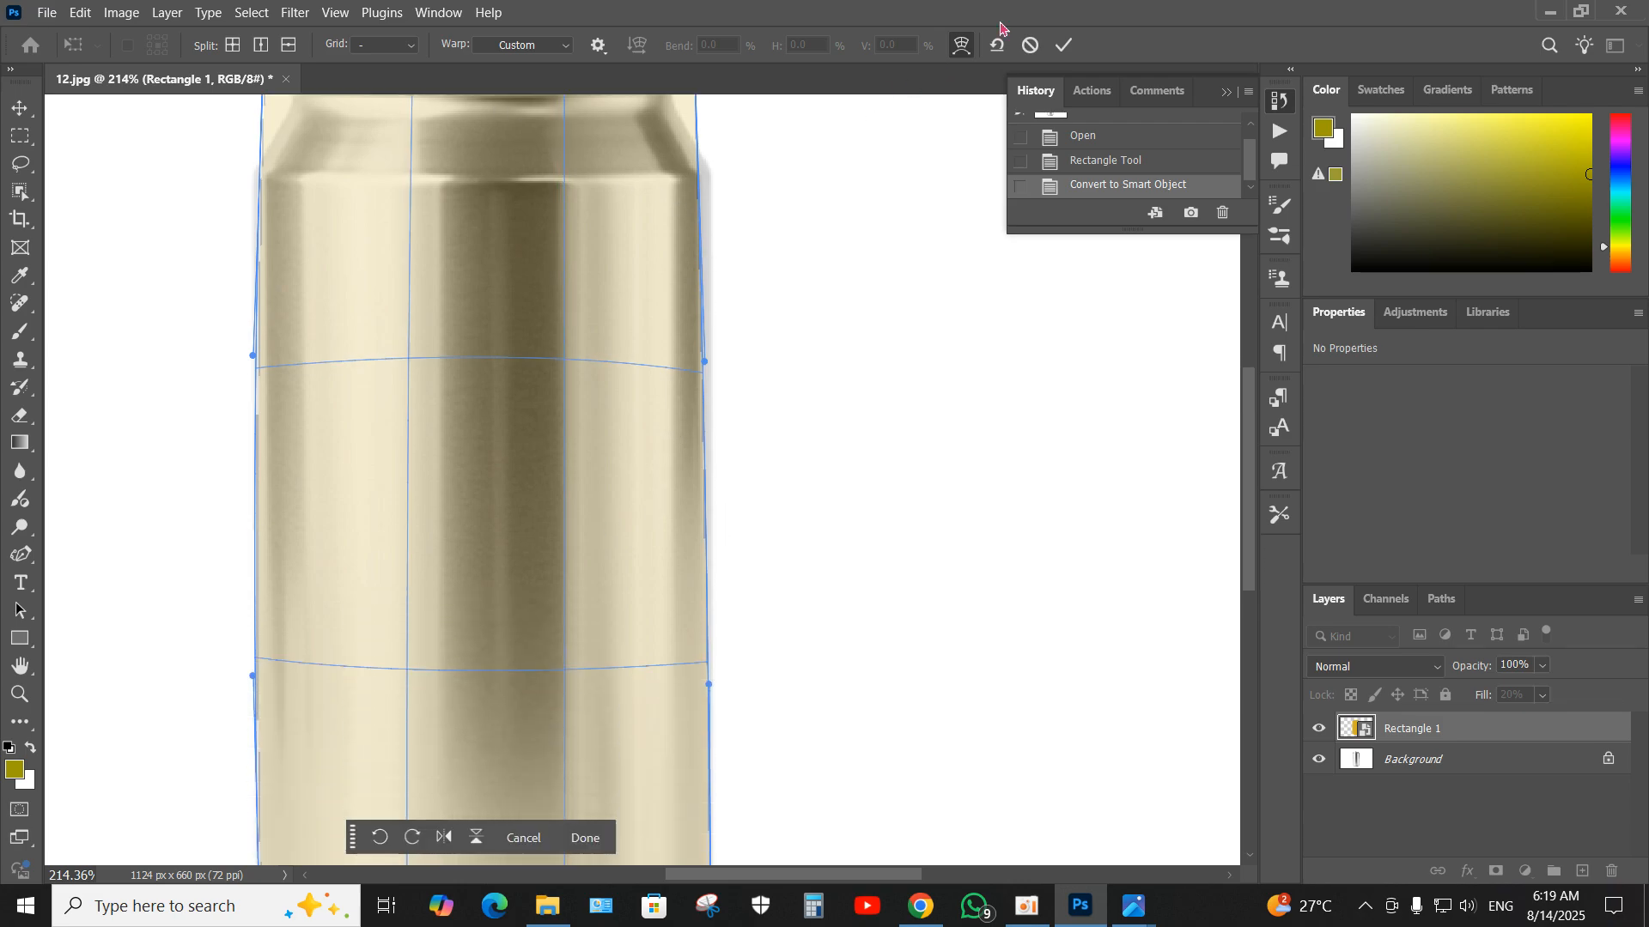
left_click(1065, 45)
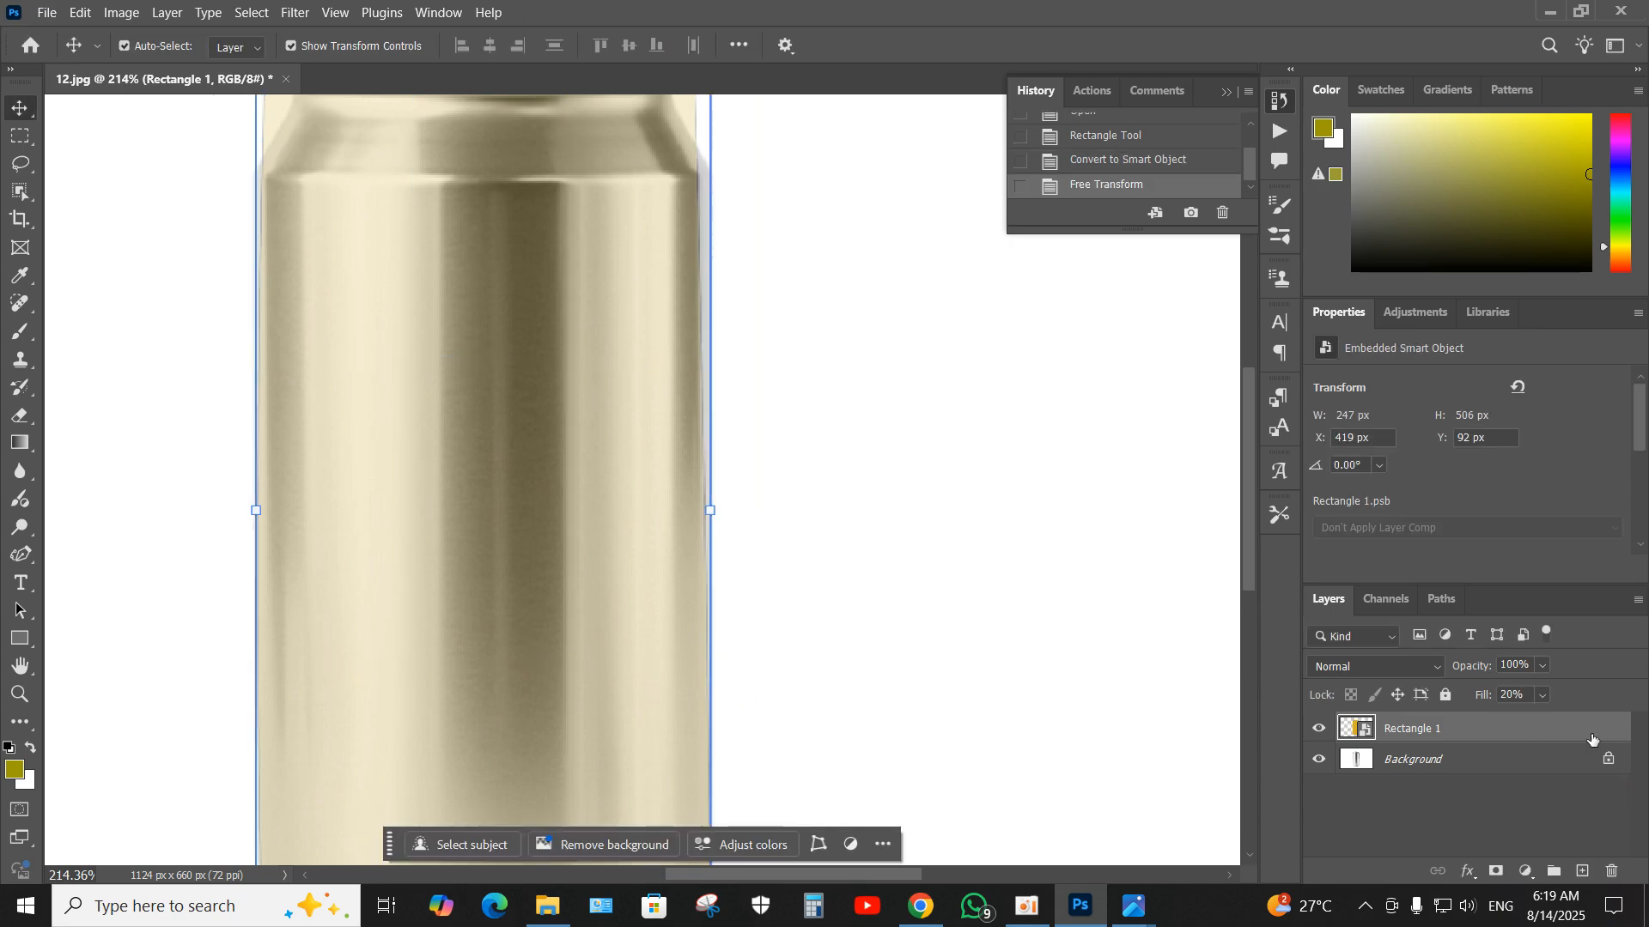
- Set the Rectangle 1 layer's fill to 100% and deselect the layer
left_click(1543, 695)
left_click_drag(1556, 726, 1596, 728)
left_click(1544, 706)
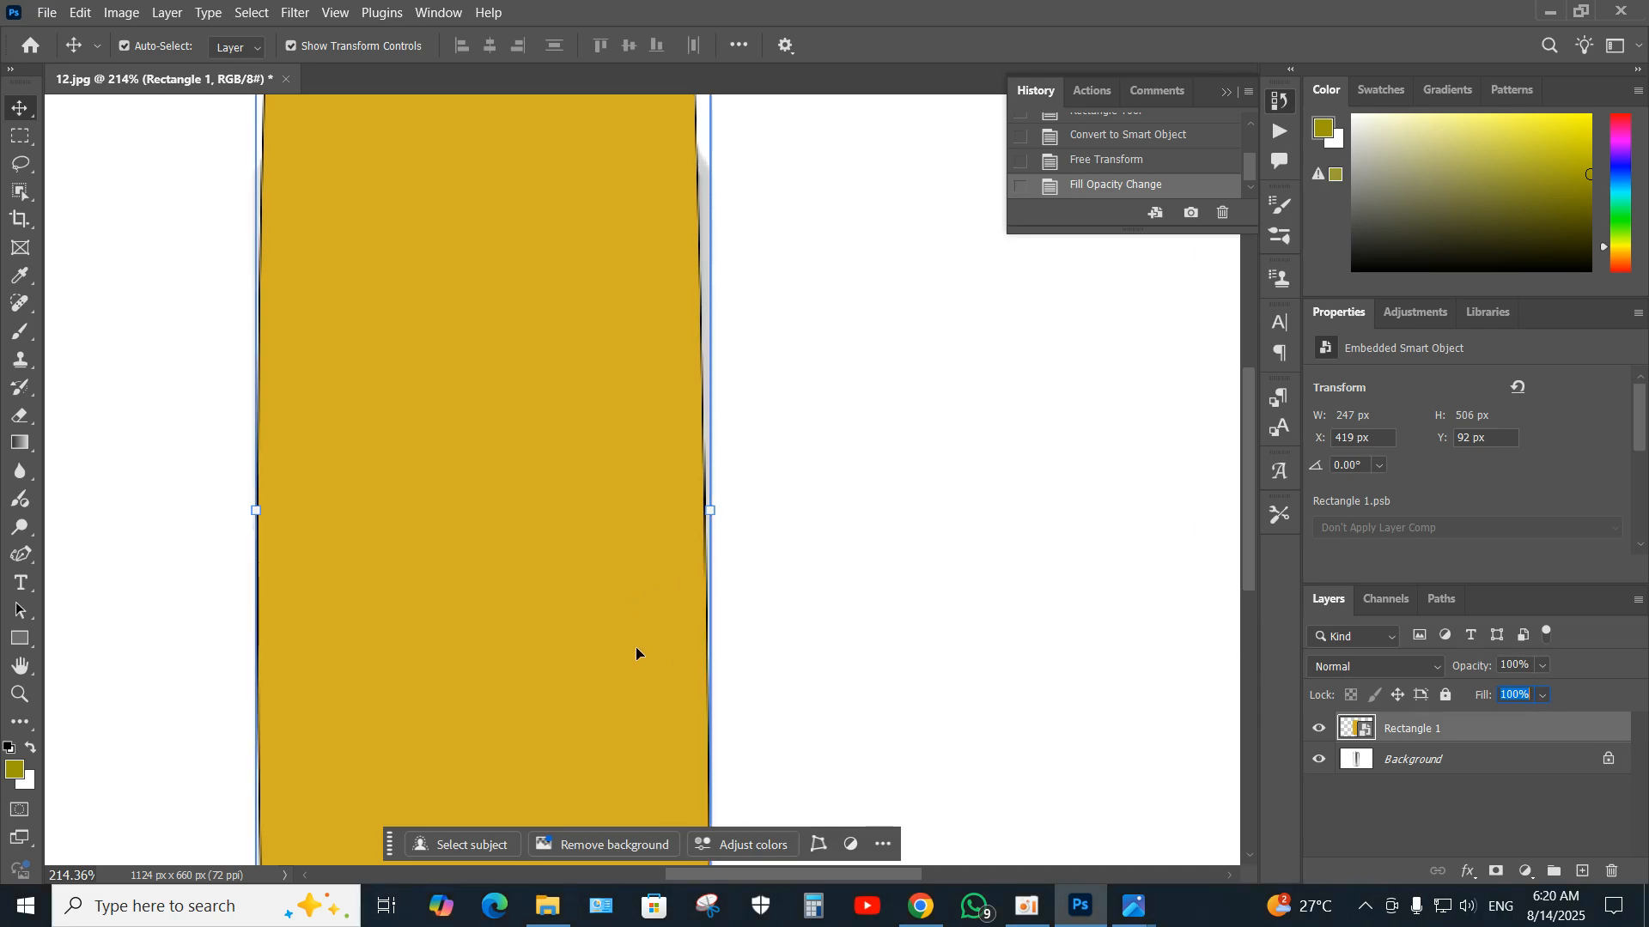
left_click(1004, 581)
scroll(647, 607, "up", 2)
scroll(642, 605, "down", 5)
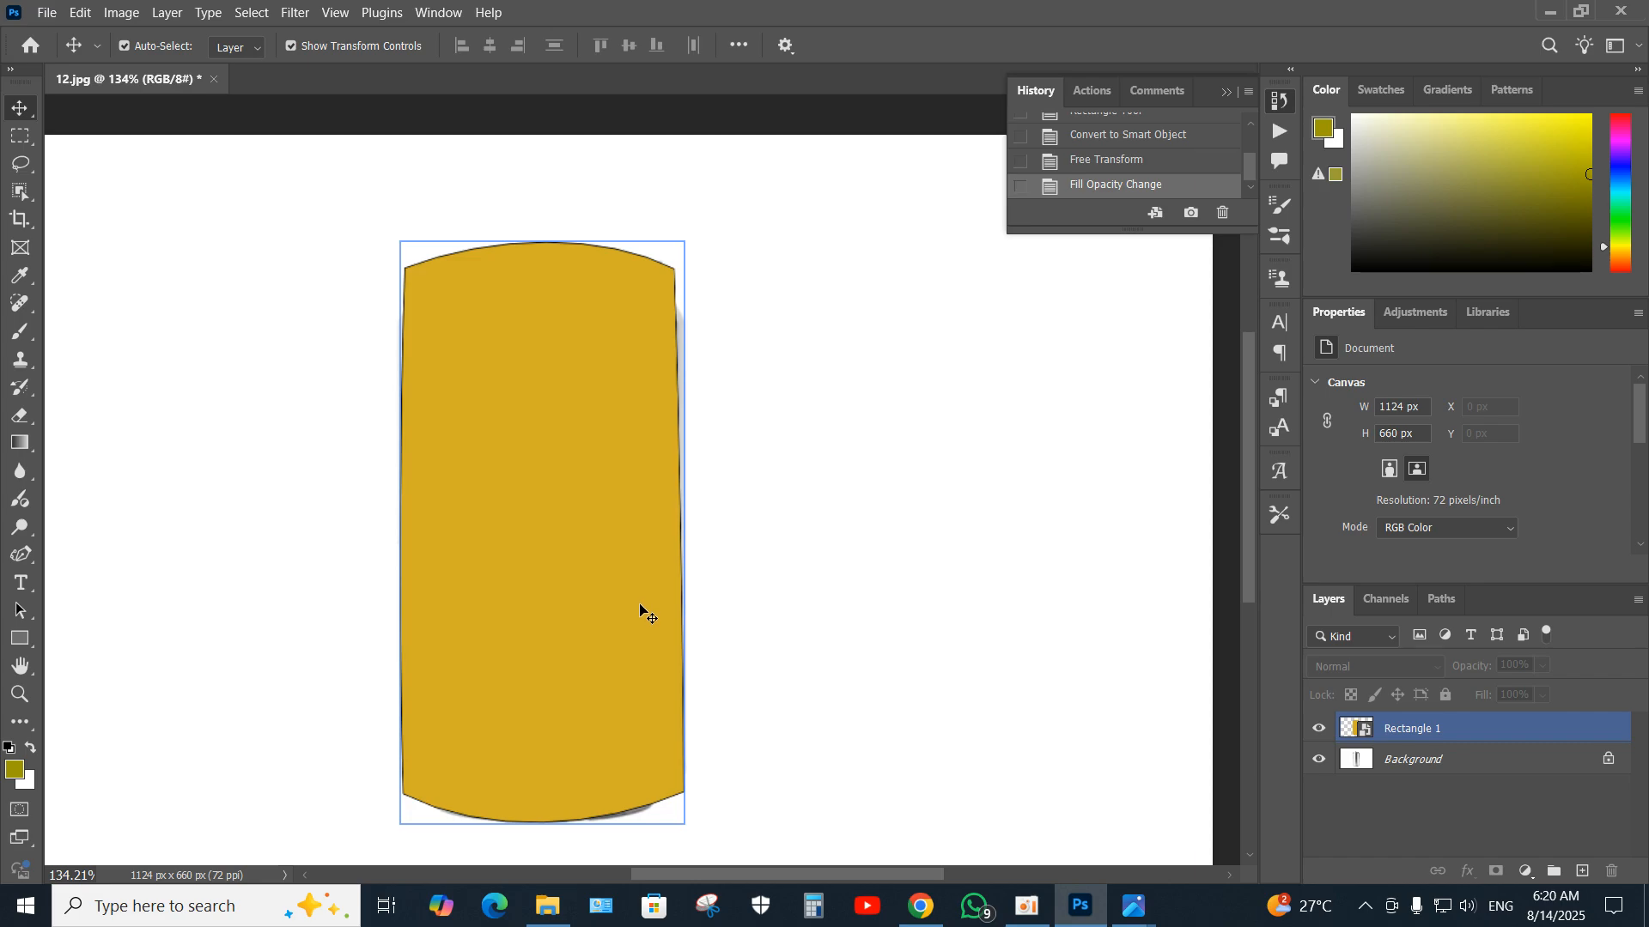
- Hide the Rectangle 1 layer and start a Pen tool path straight down the can's left side from shoulder to base
left_click(1320, 729)
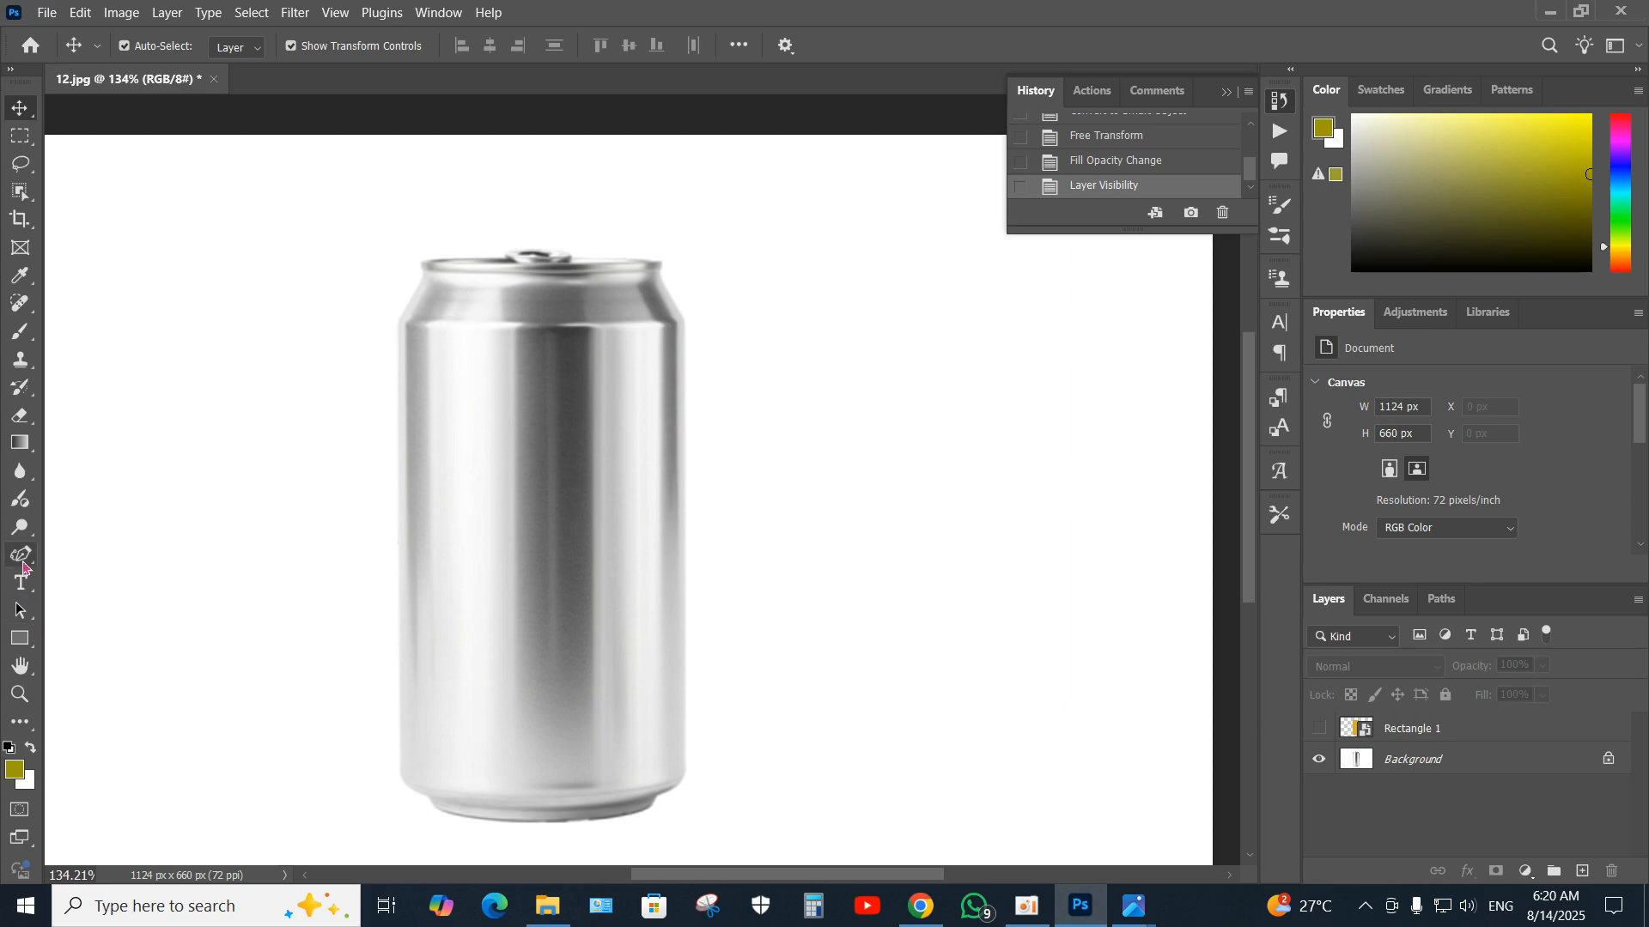
left_click(23, 567)
left_click(95, 552)
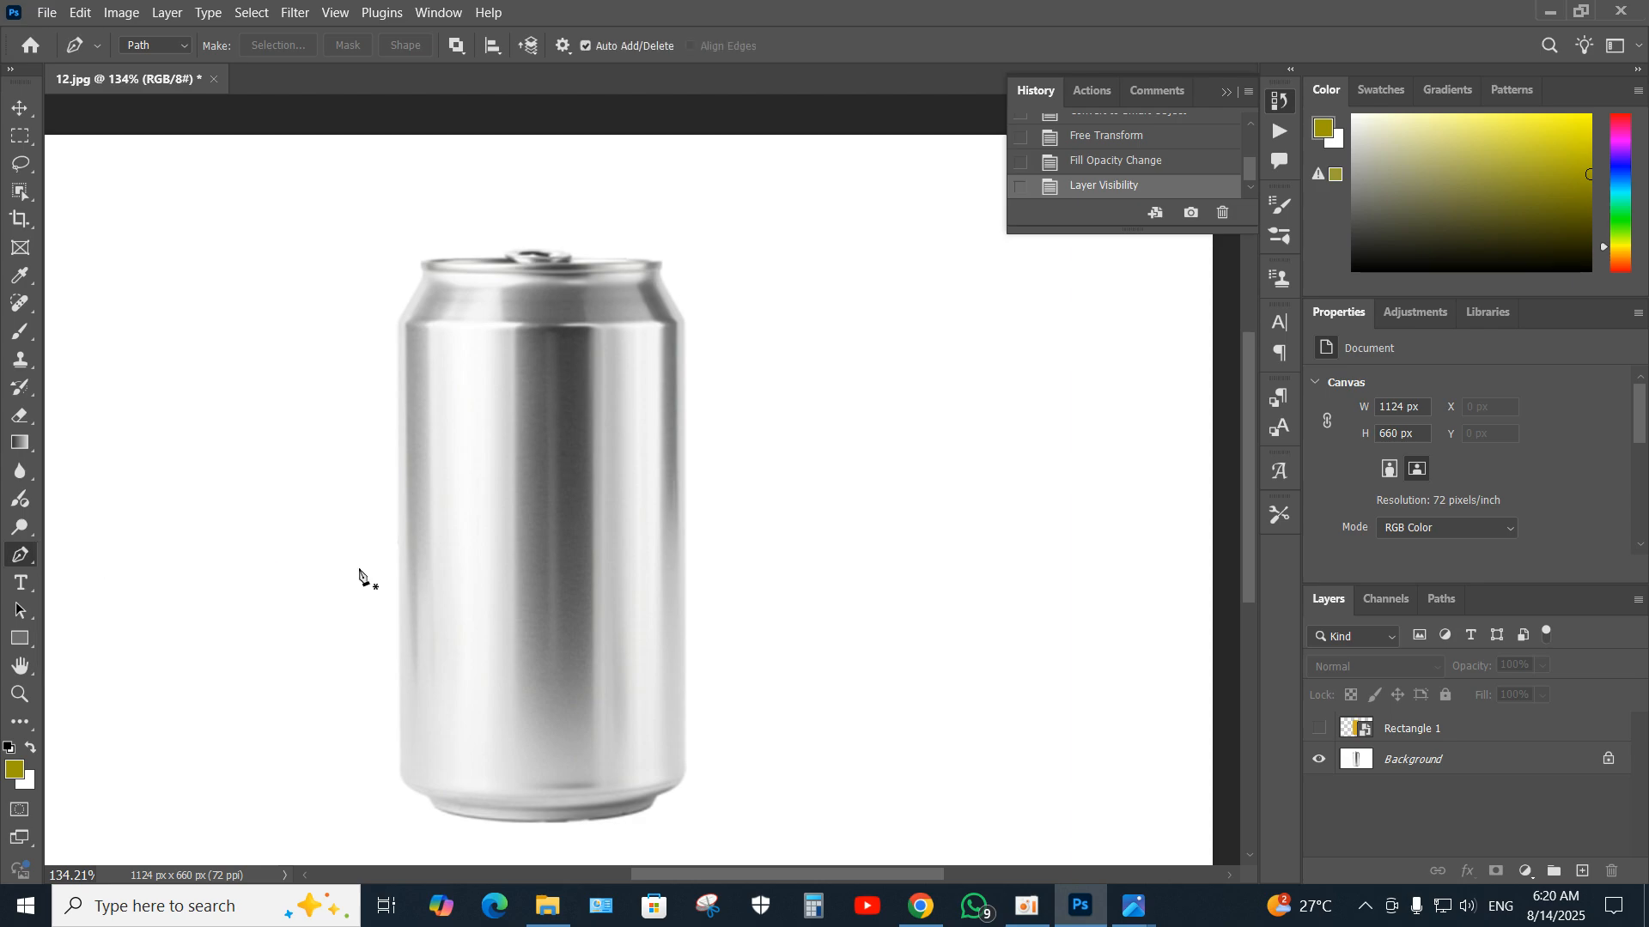
scroll(359, 574, "up", 3)
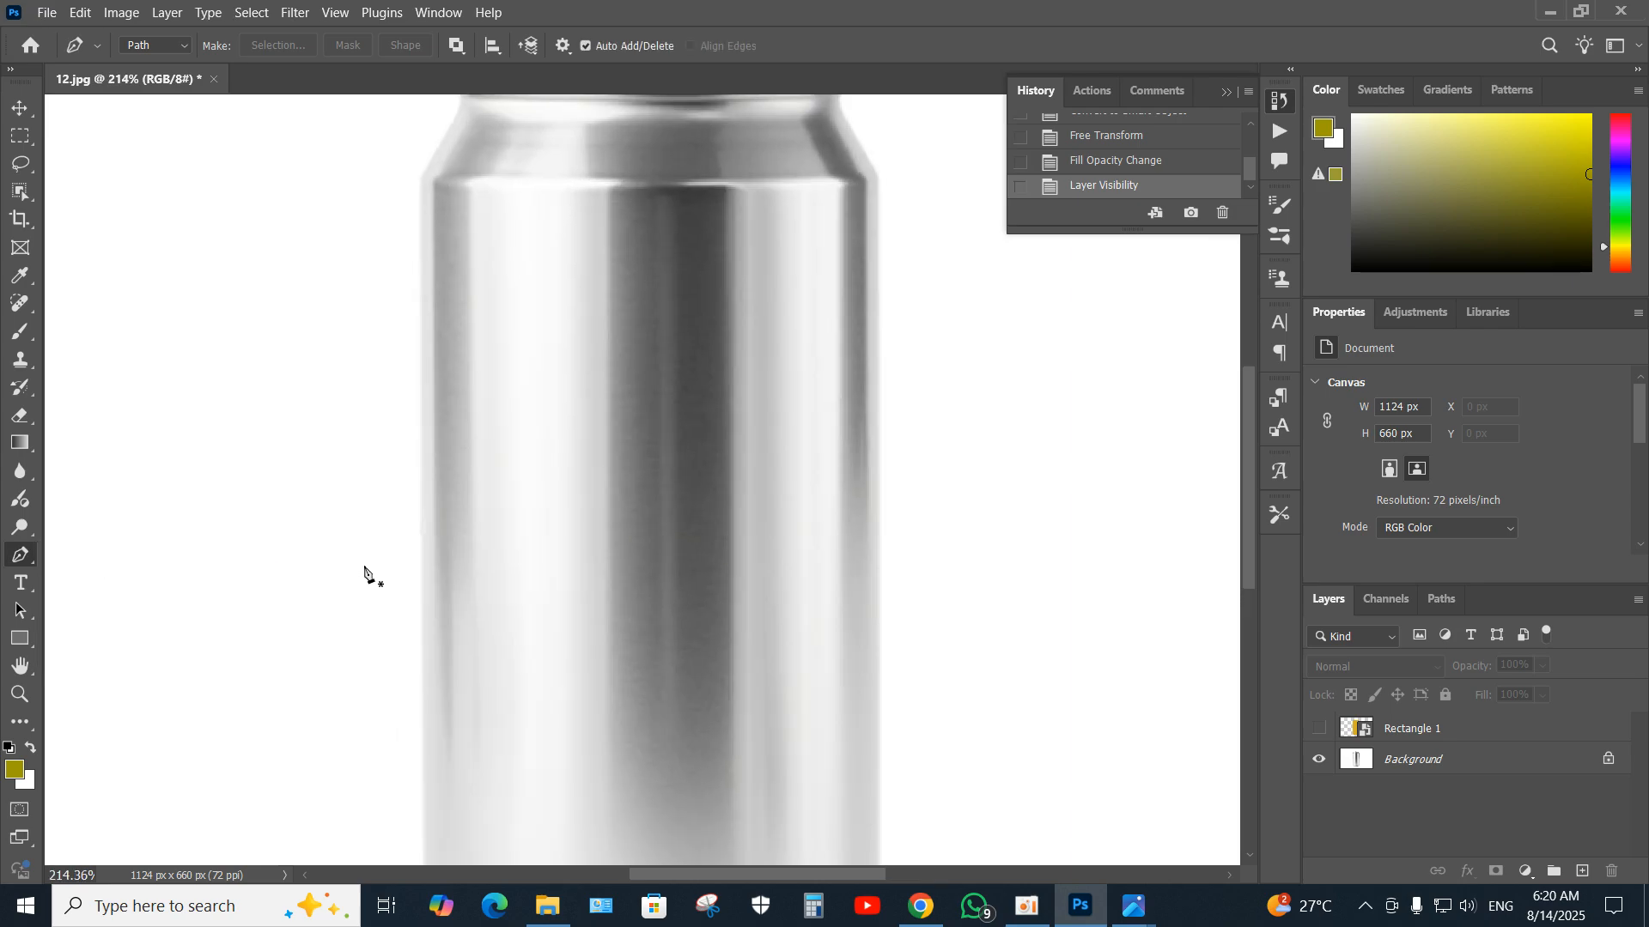
left_click(421, 183)
scroll(450, 753, "down", 2)
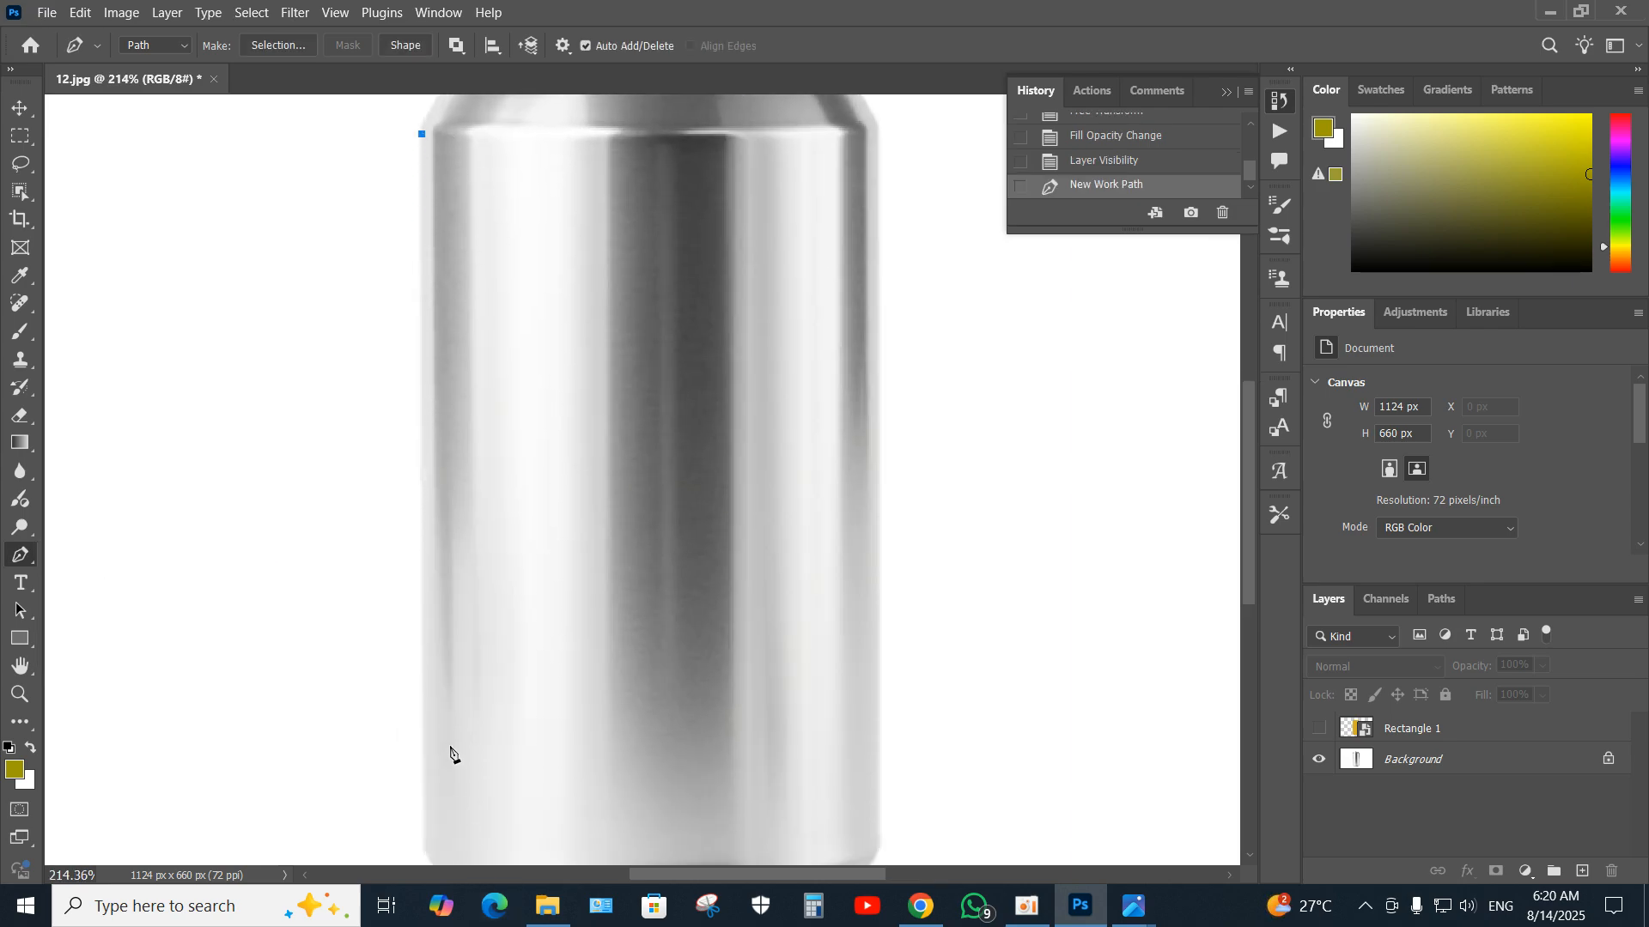
scroll(451, 753, "down", 3)
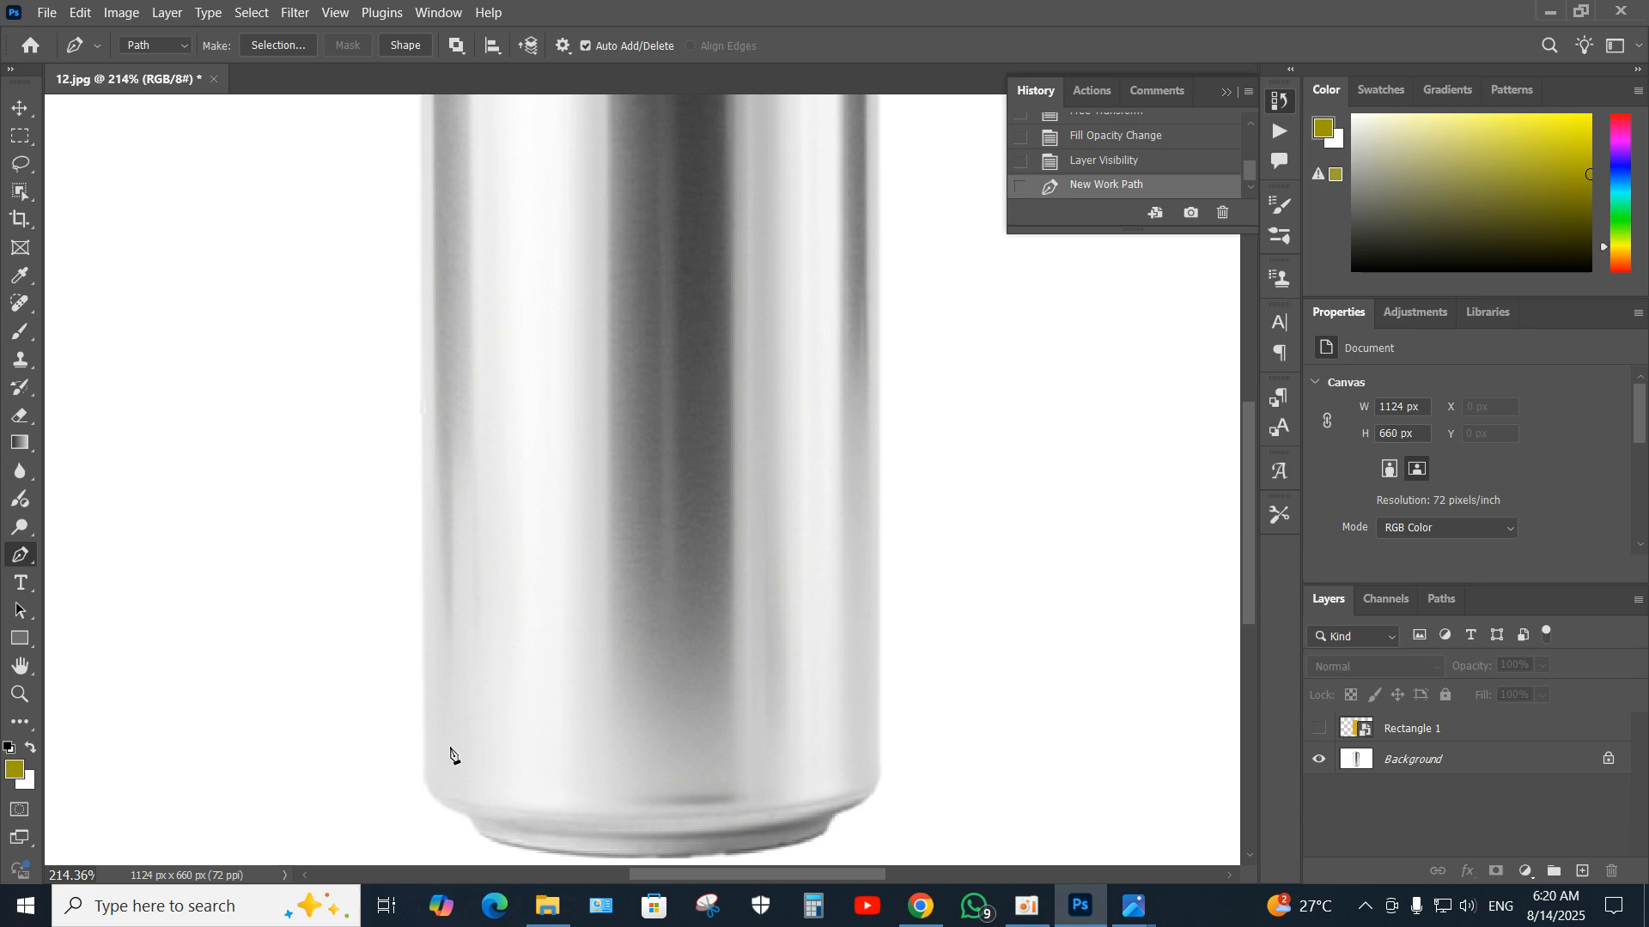
left_click(425, 785)
- Continue the path with anchor points around the can's lower-left corner, then curve it along the rounded bottom rim
left_click(437, 795)
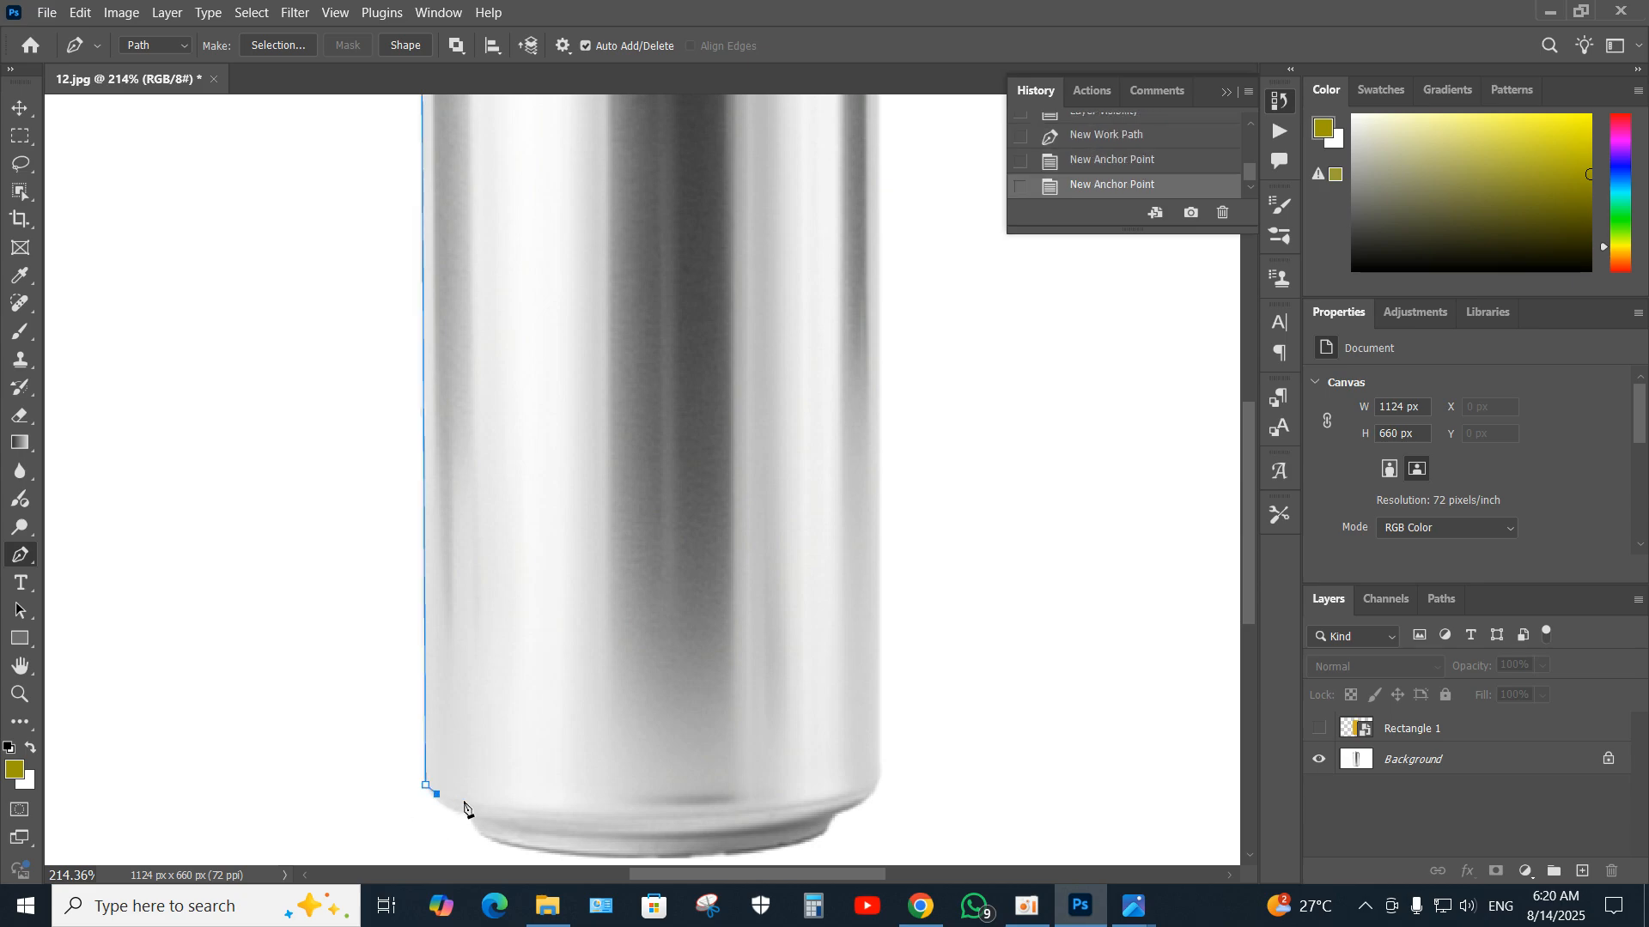
left_click(461, 807)
left_click(472, 814)
left_click(481, 835)
scroll(837, 798, "down", 2)
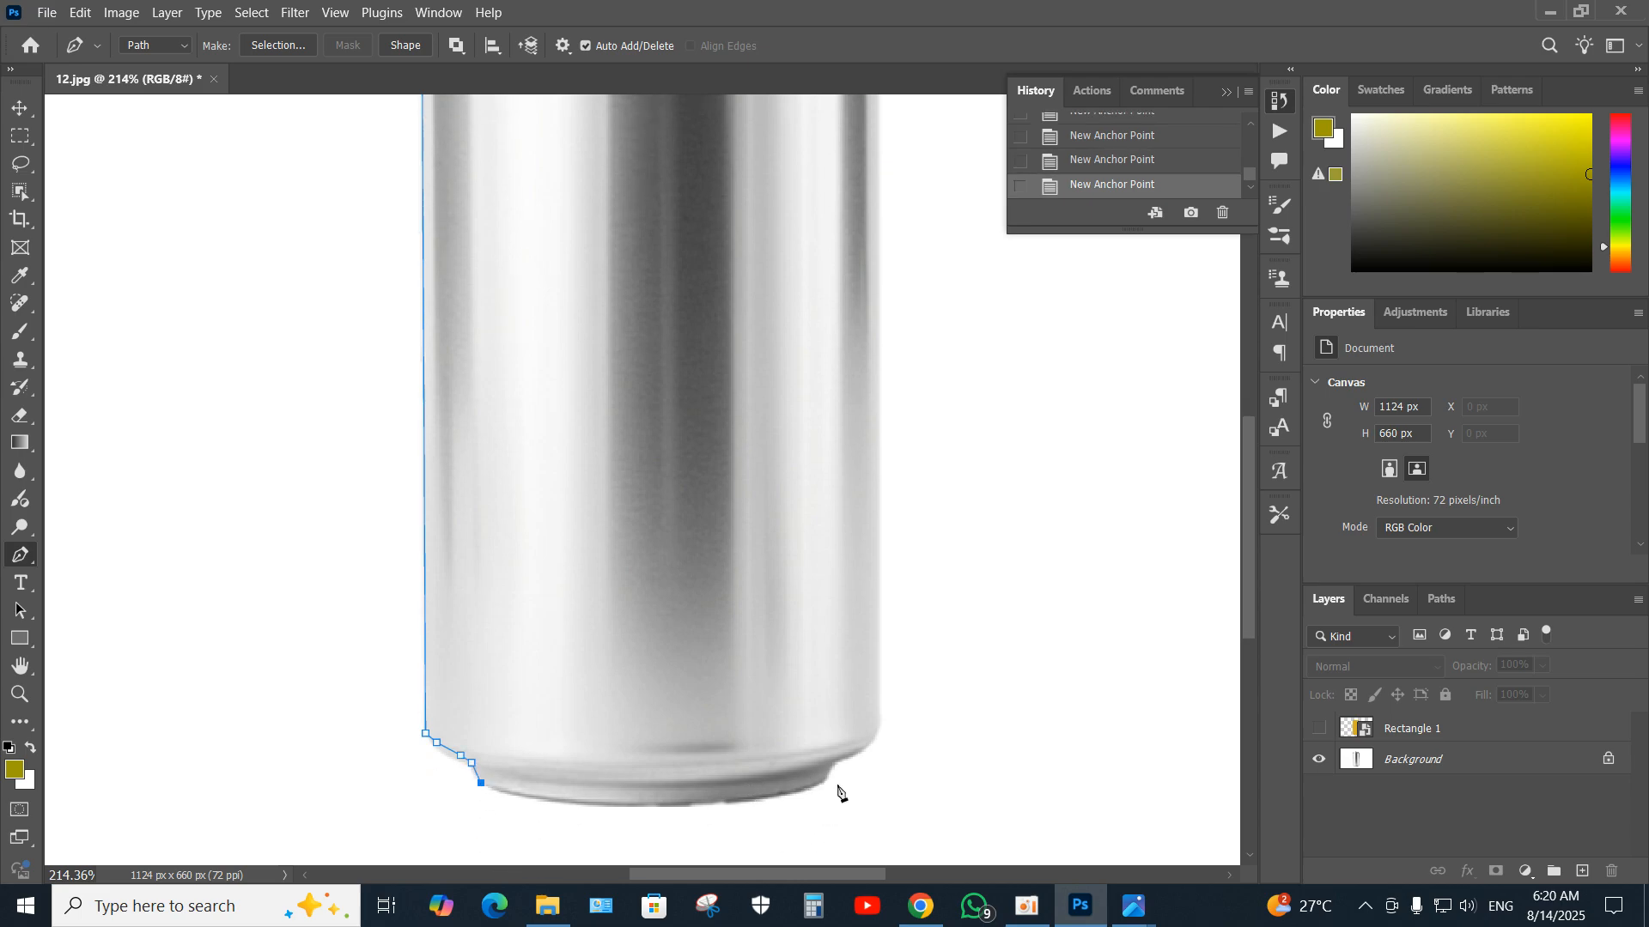
left_click_drag(828, 778, 1047, 726)
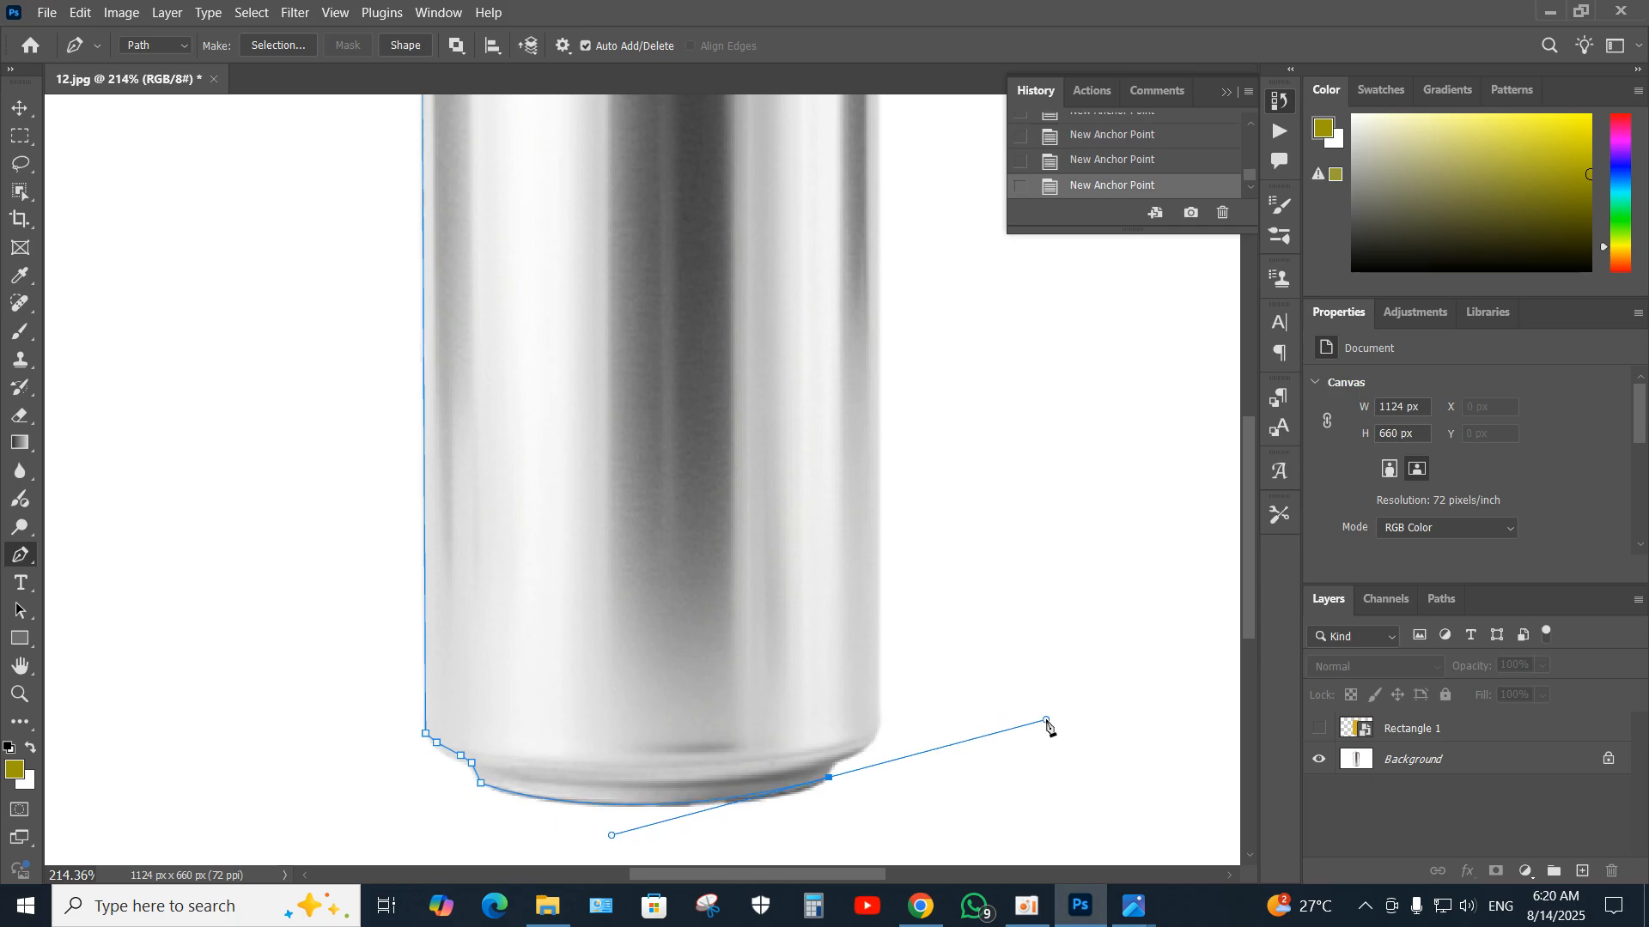
- Trace the can's lower-right corner with Curvature Pen anchor points up to the start of the right side
left_click(23, 558)
left_click(129, 595)
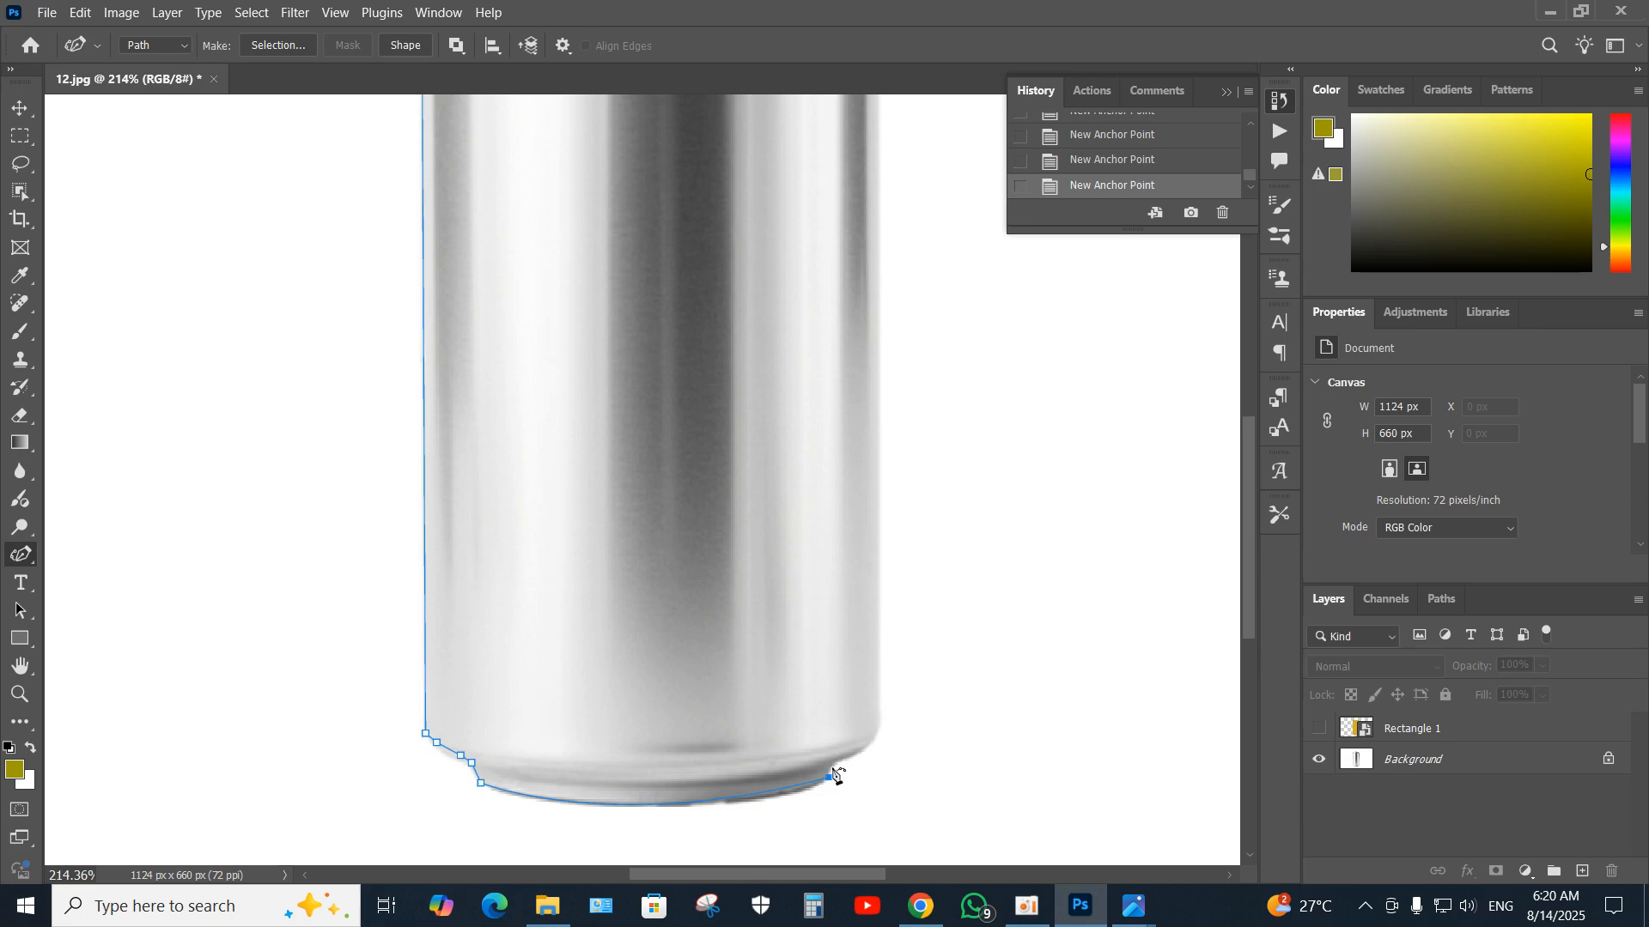
left_click(833, 766)
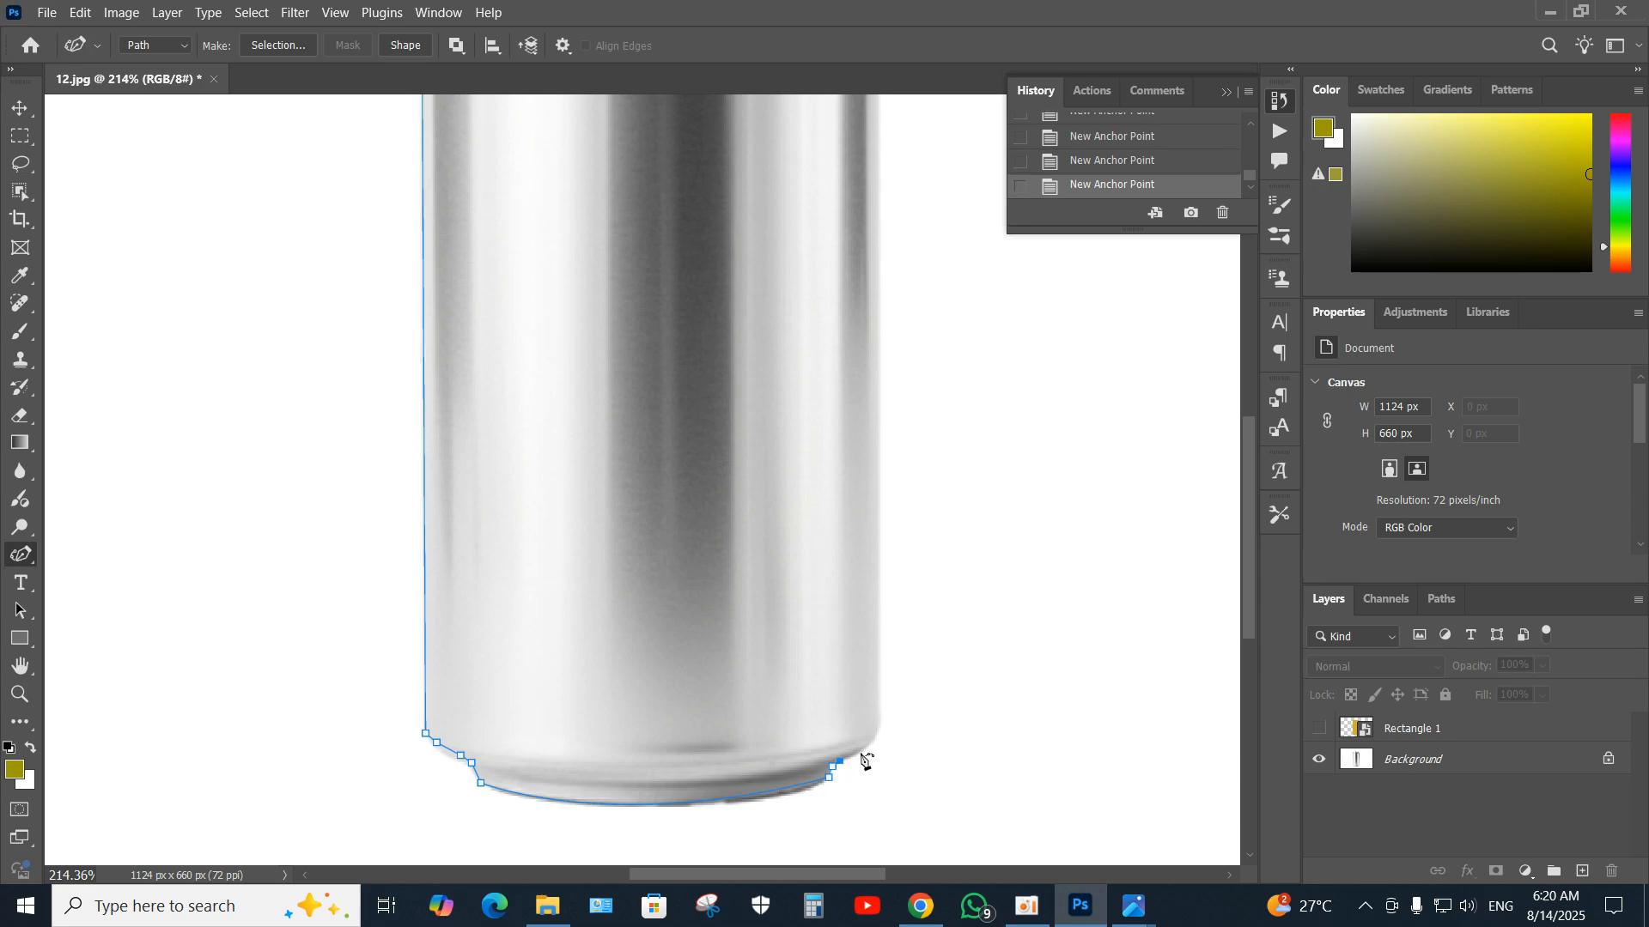
left_click(861, 753)
left_click(875, 737)
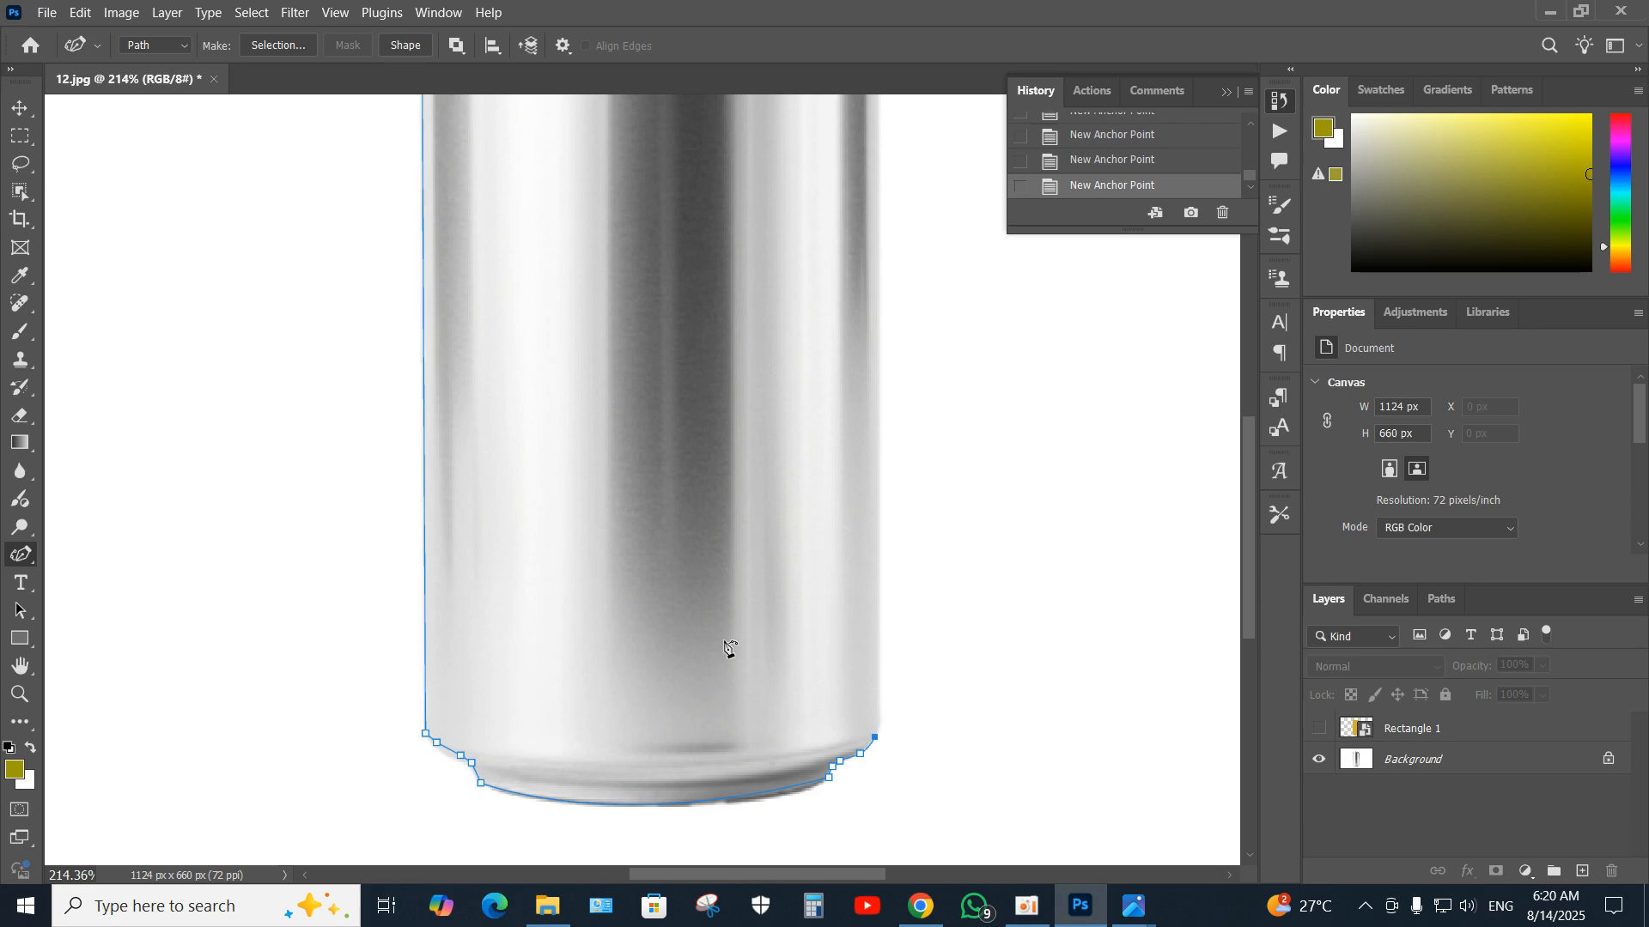
- With the Pen tool, extend the path up the can's right side and shoulder, then across the neck below the lid with a curve
right_click(24, 555)
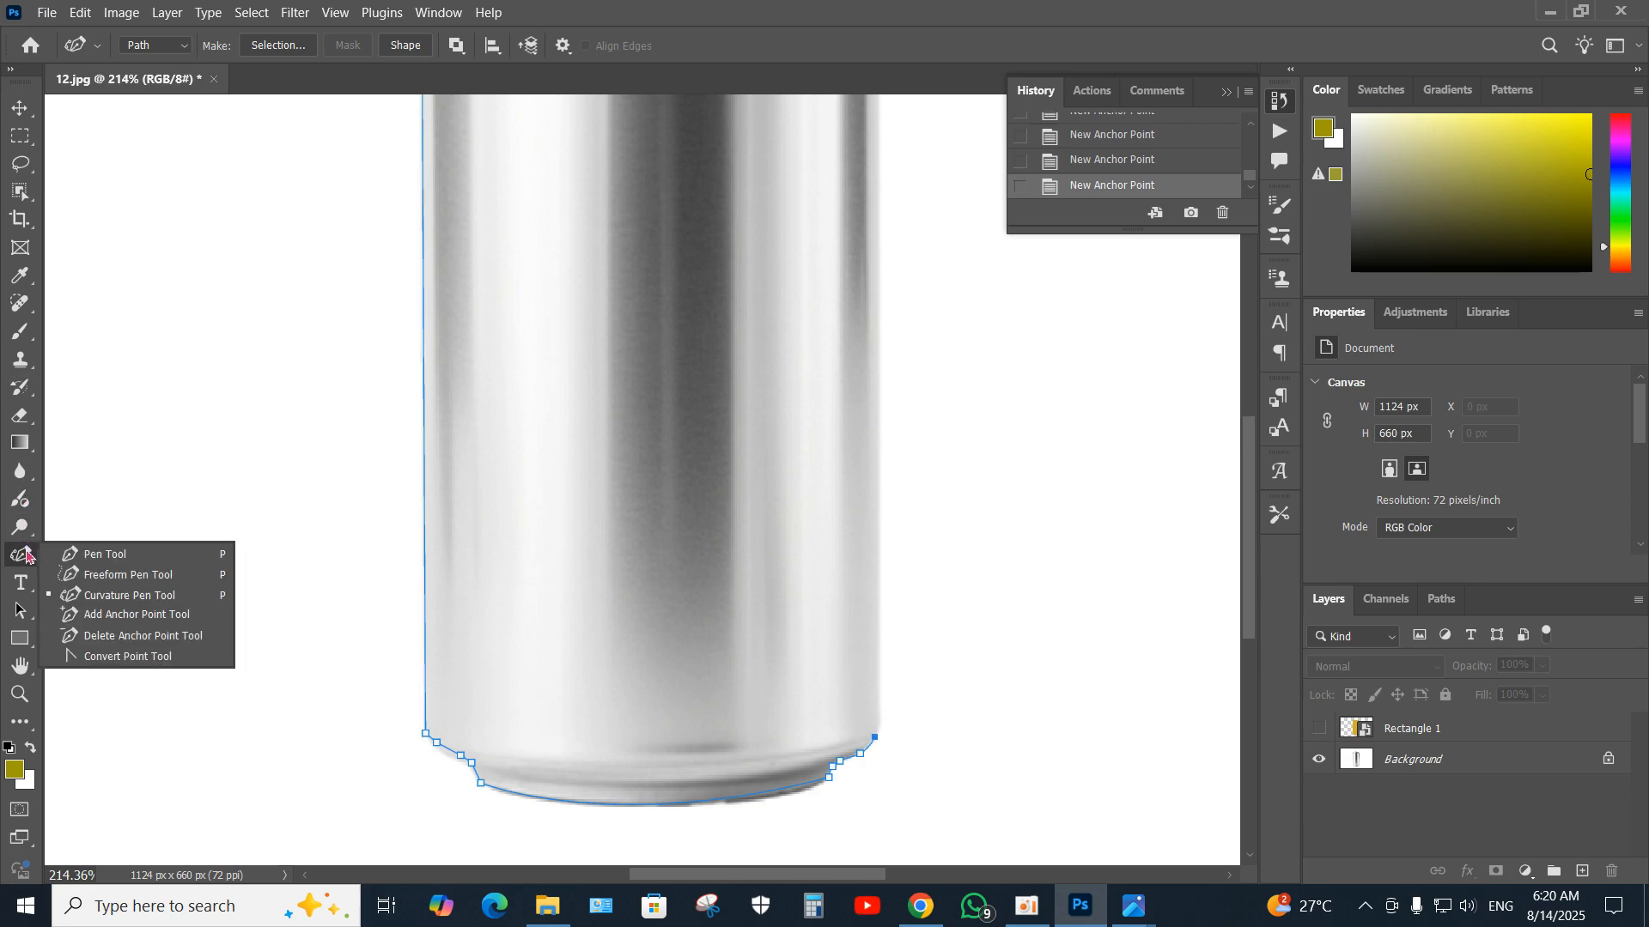
left_click(129, 553)
scroll(902, 527, "up", 3)
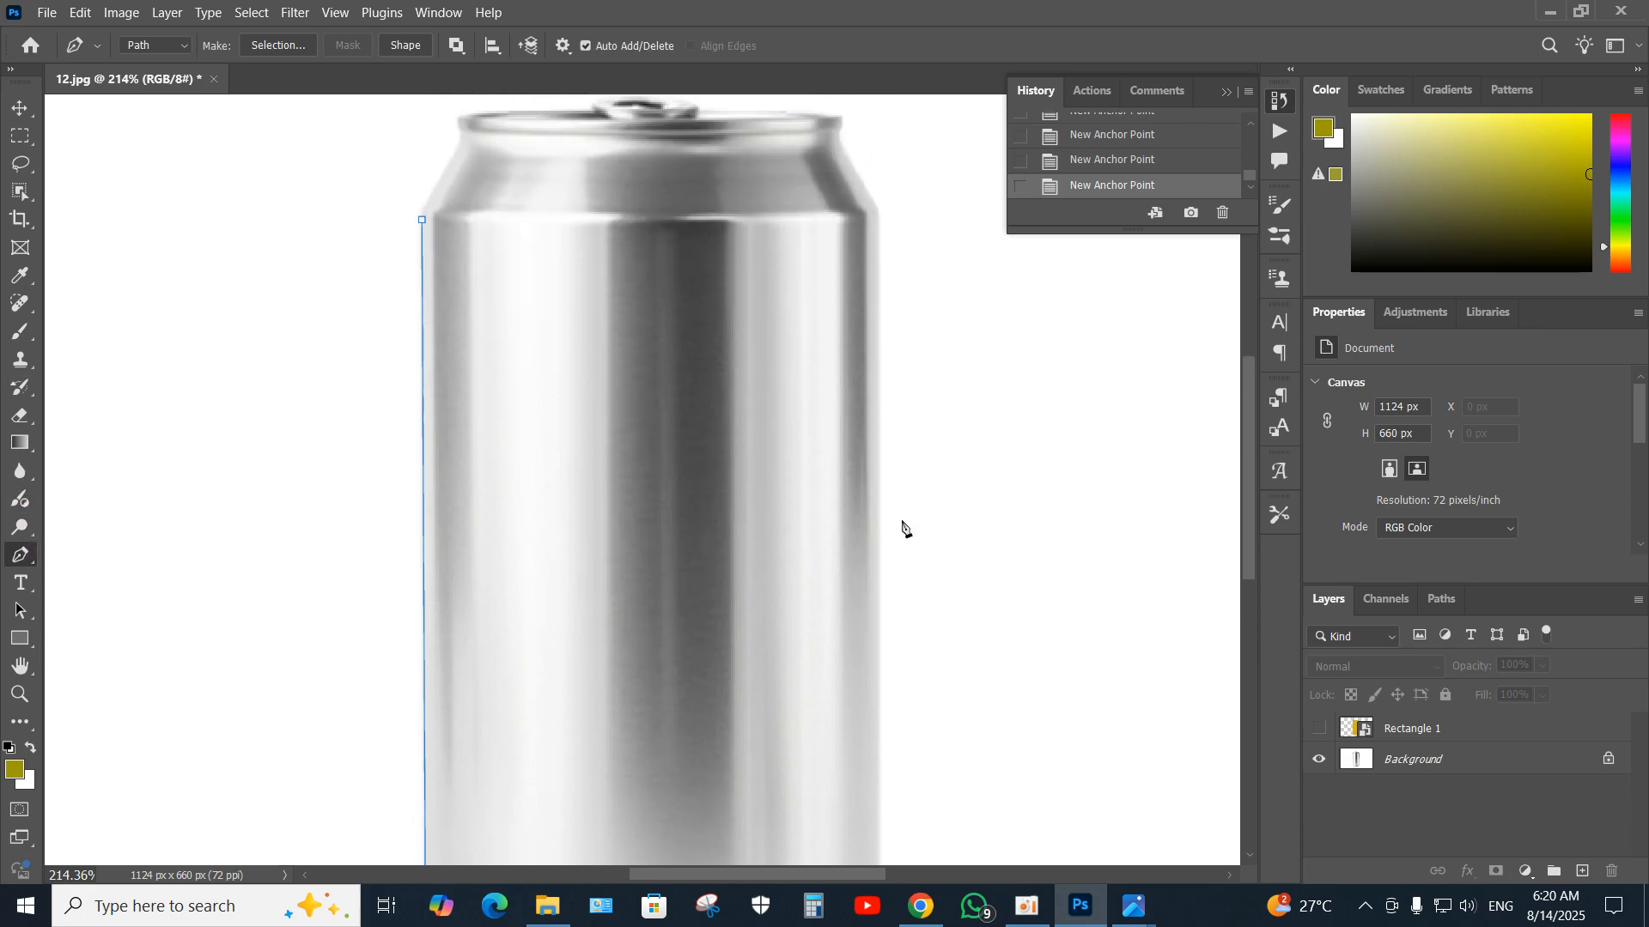
left_click(877, 211)
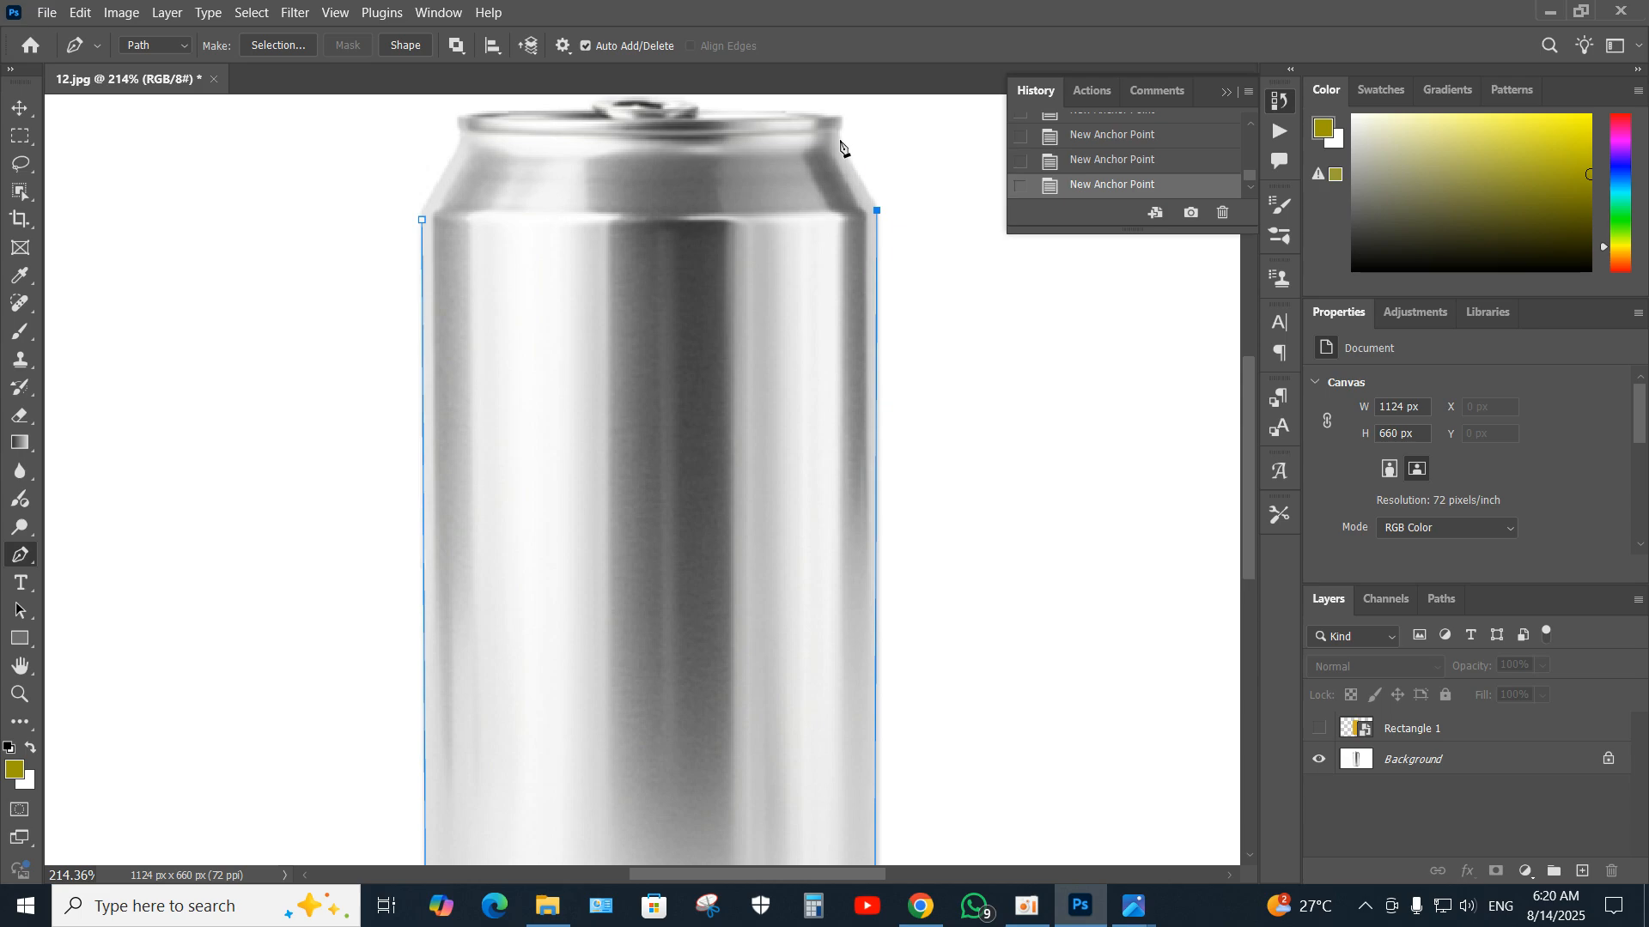
left_click(840, 141)
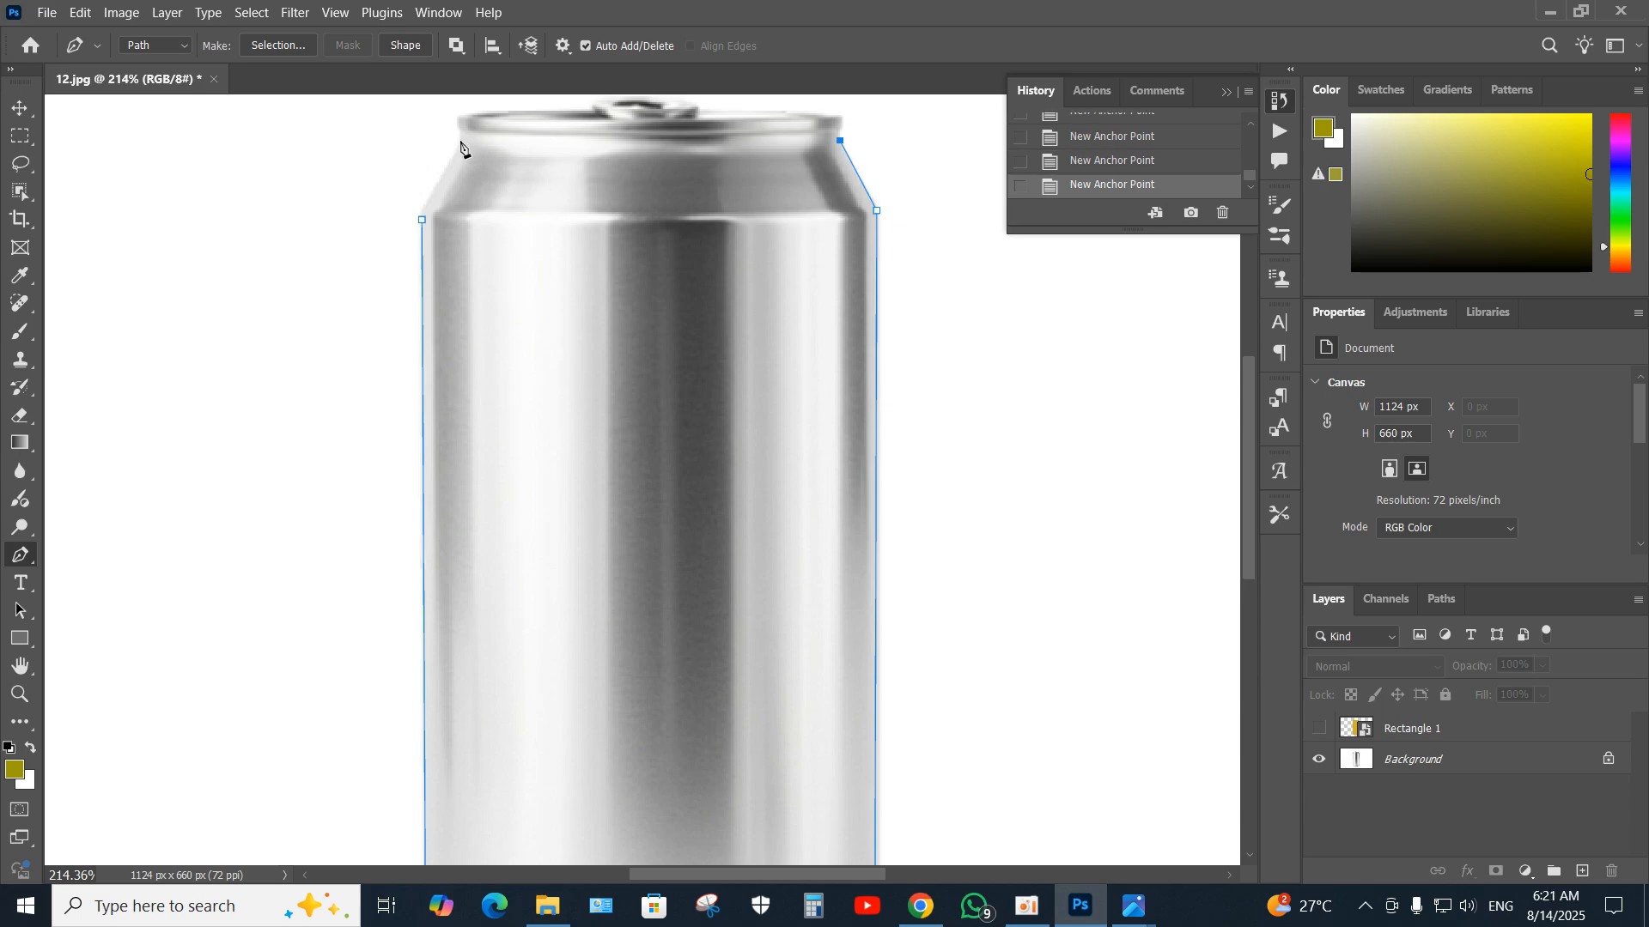
left_click_drag(461, 141, 408, 107)
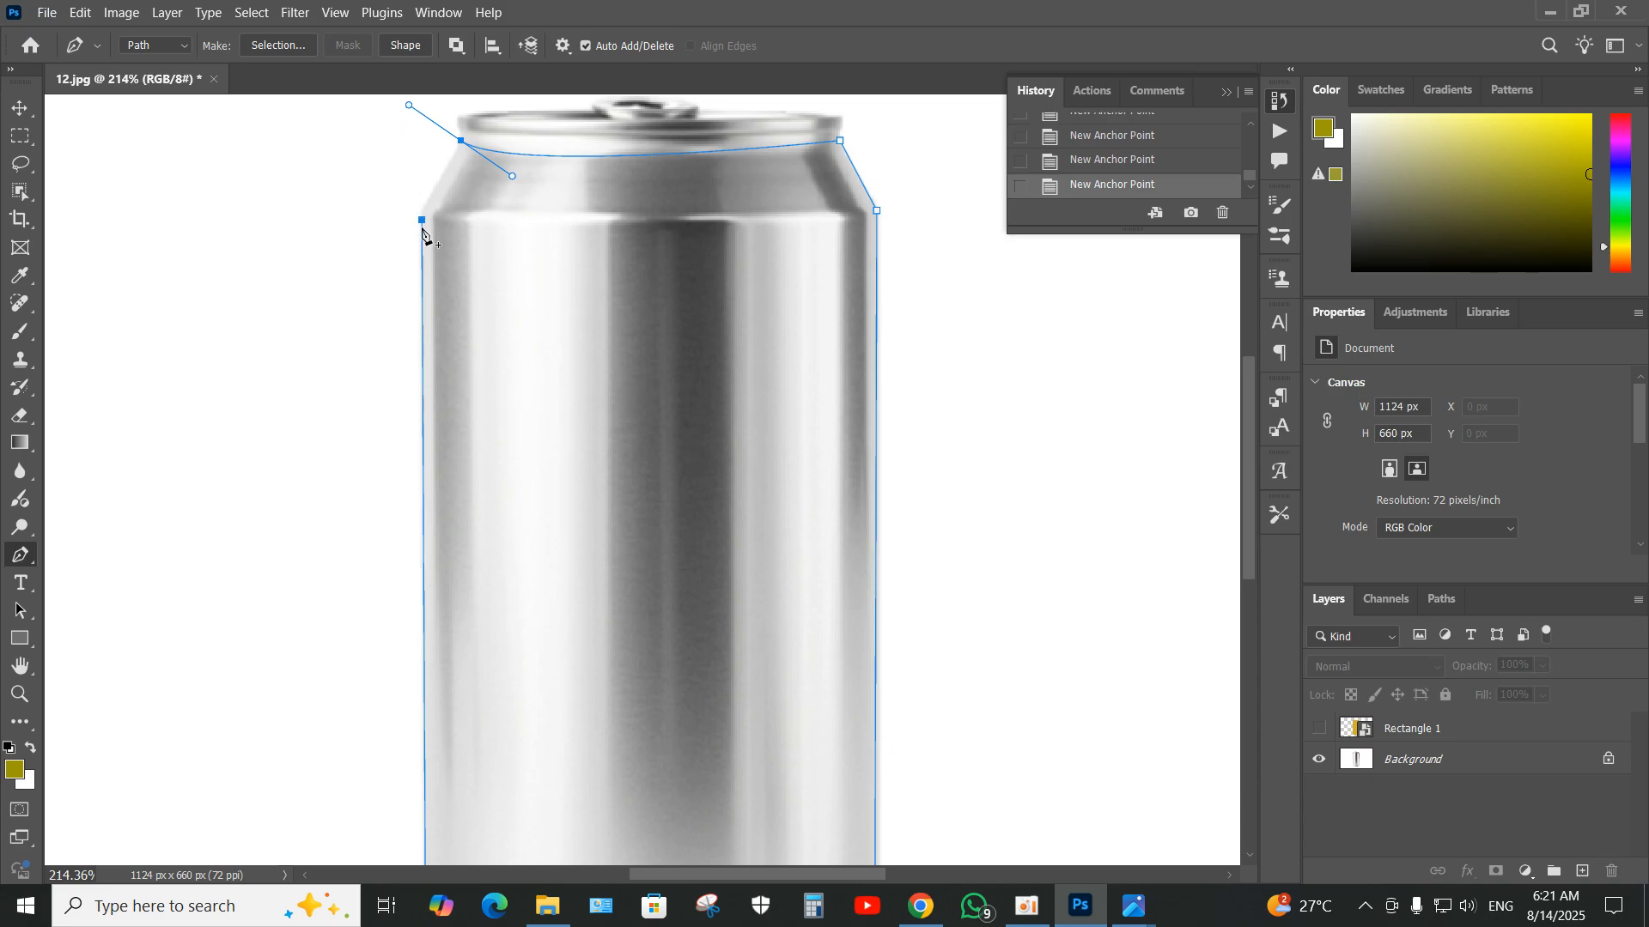
left_click(461, 140)
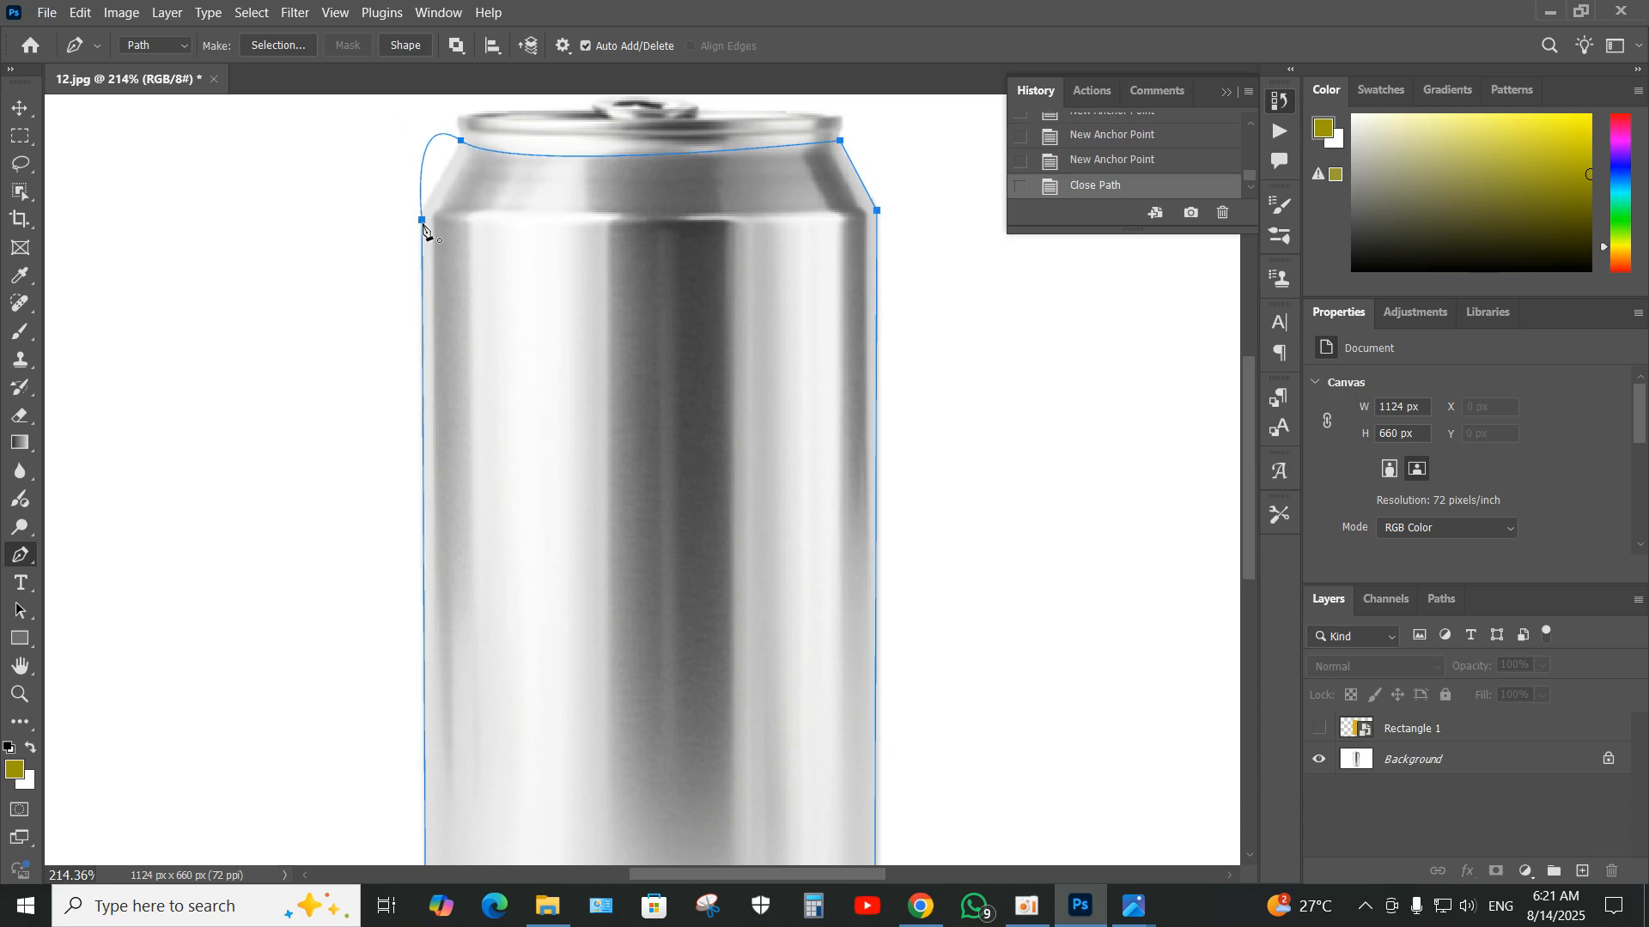
left_click(1224, 217)
left_click(771, 356)
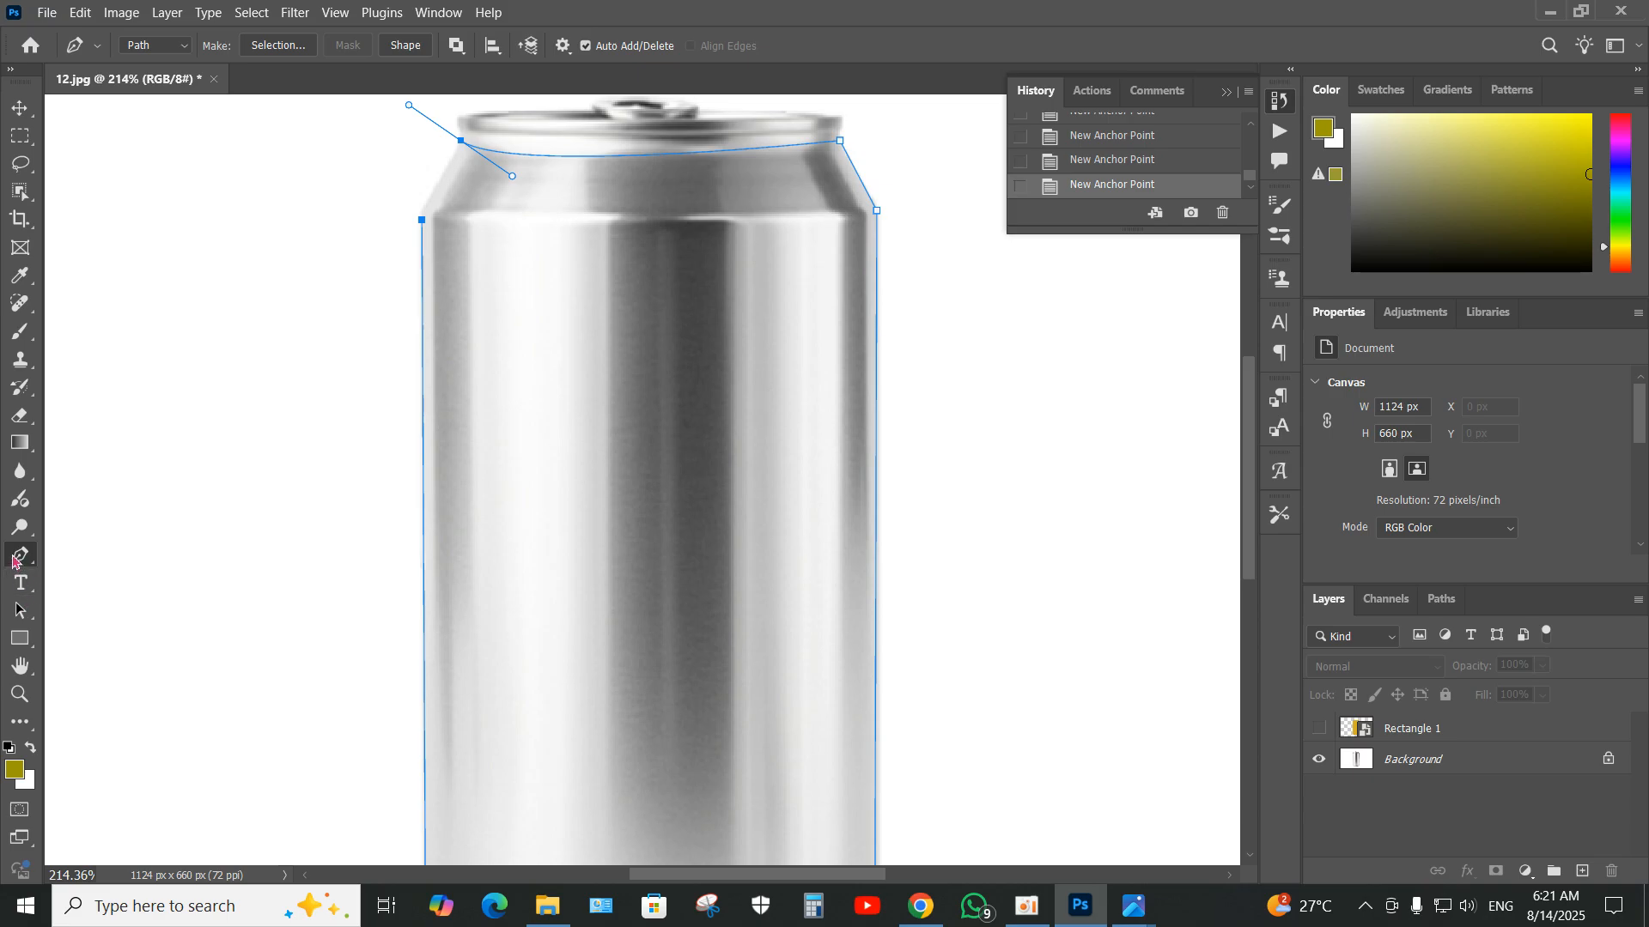
- Add and adjust Curvature Pen anchor points along the path's upper edge so it follows the curve of the can's neck
right_click(12, 560)
left_click(118, 598)
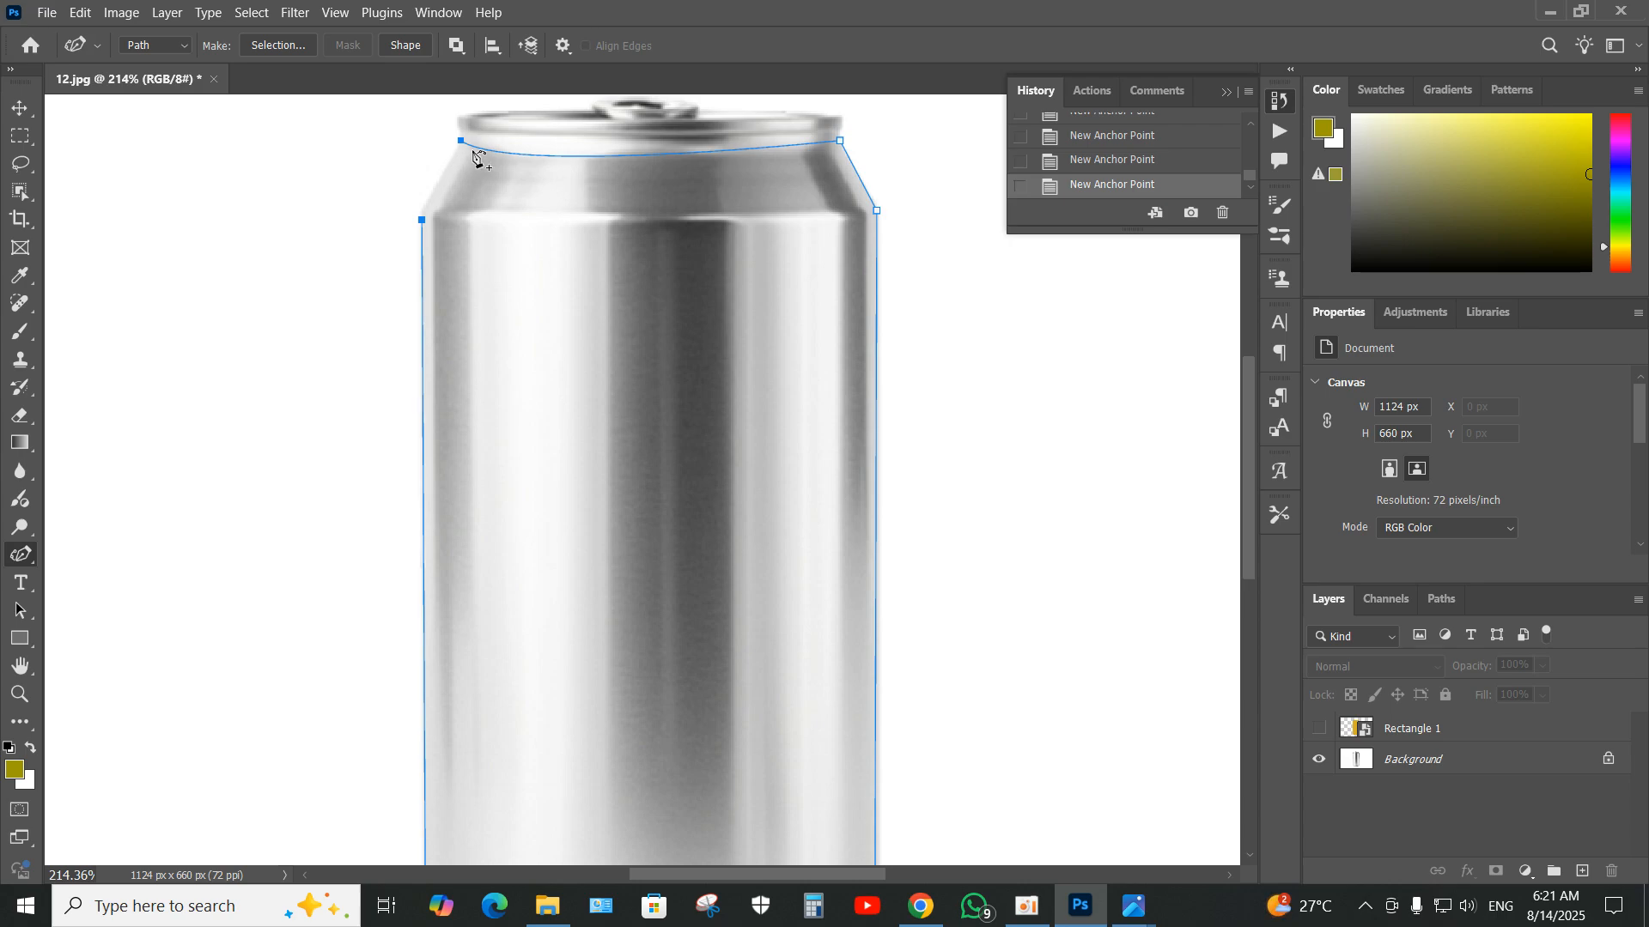
left_click(474, 151)
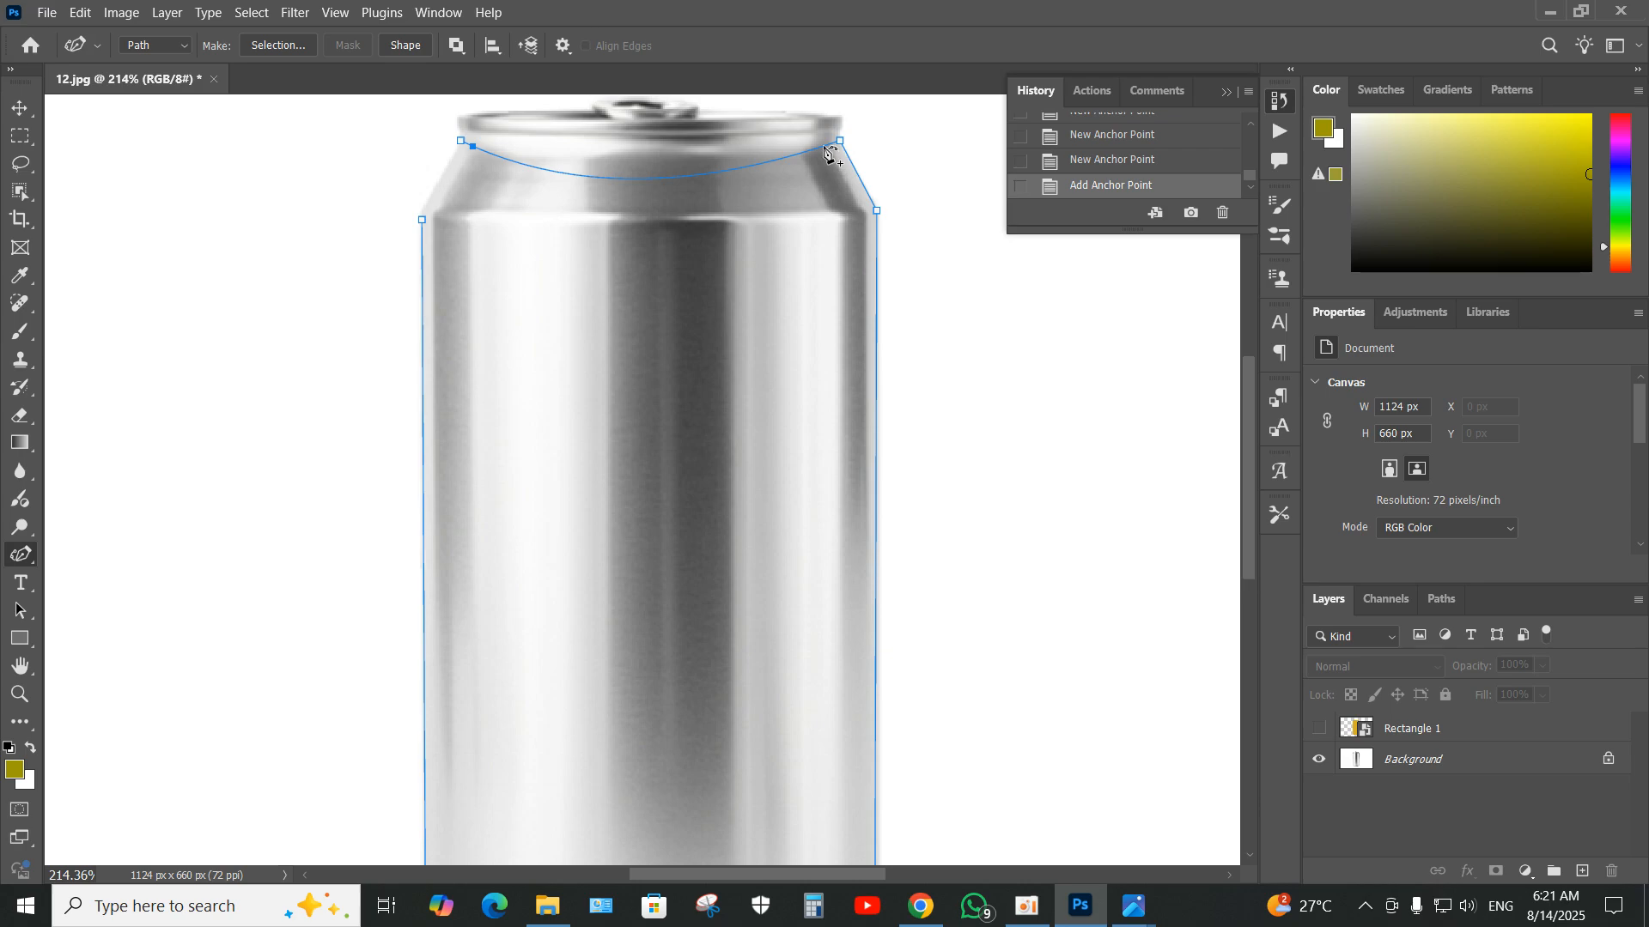
left_click_drag(822, 151, 759, 155)
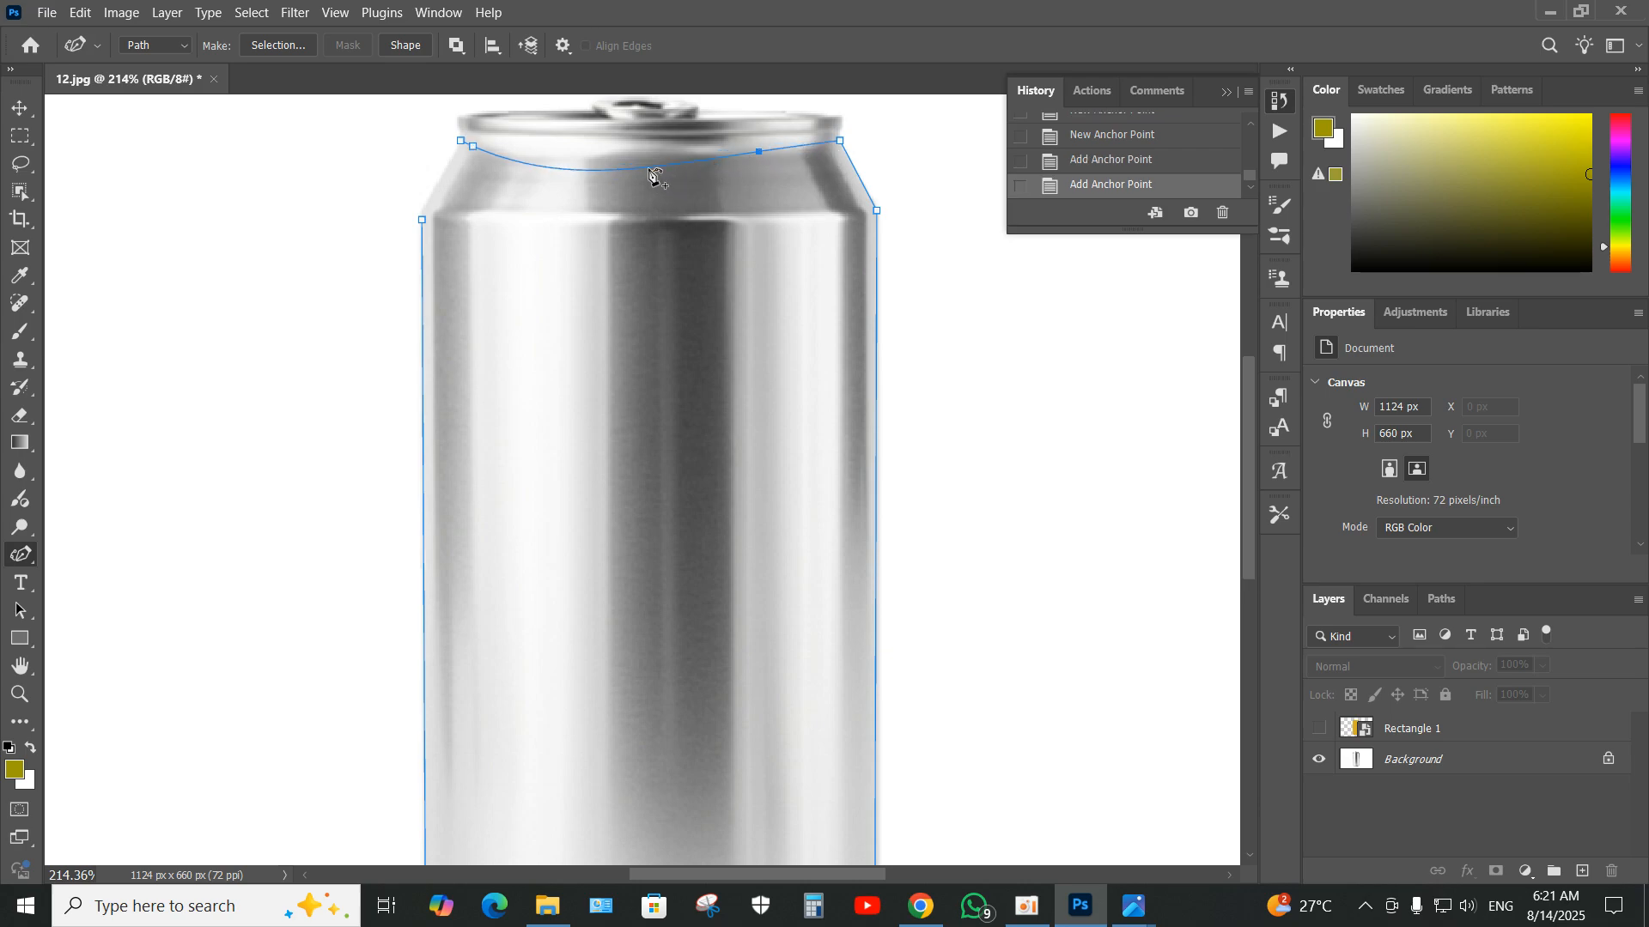
left_click(645, 156)
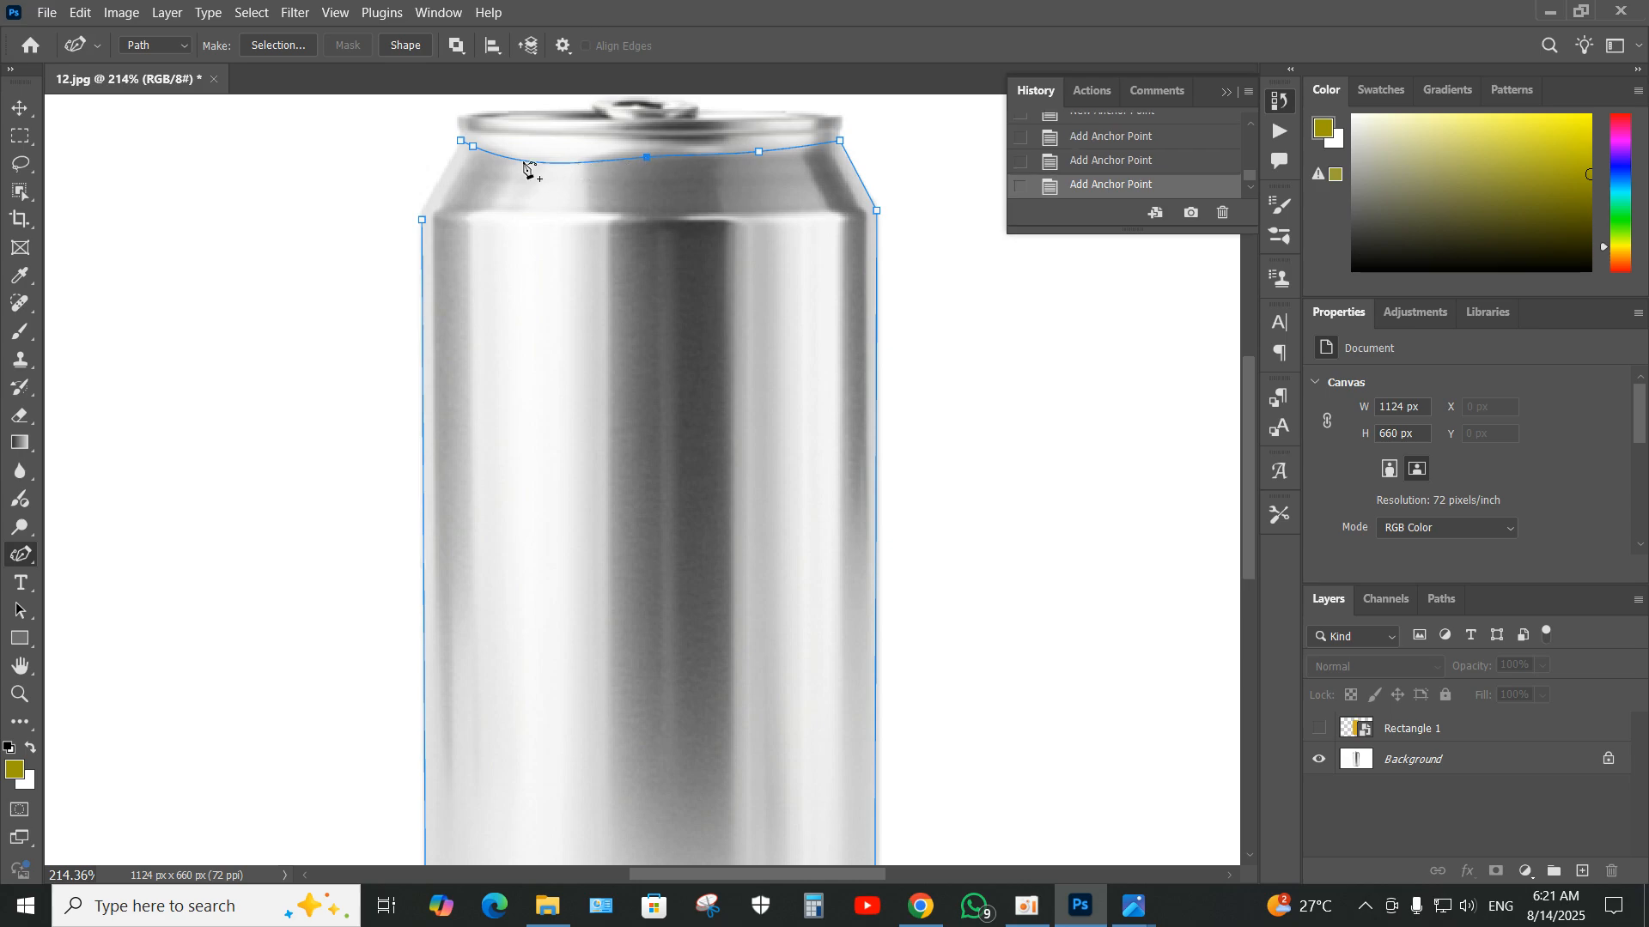
left_click_drag(519, 158, 520, 152)
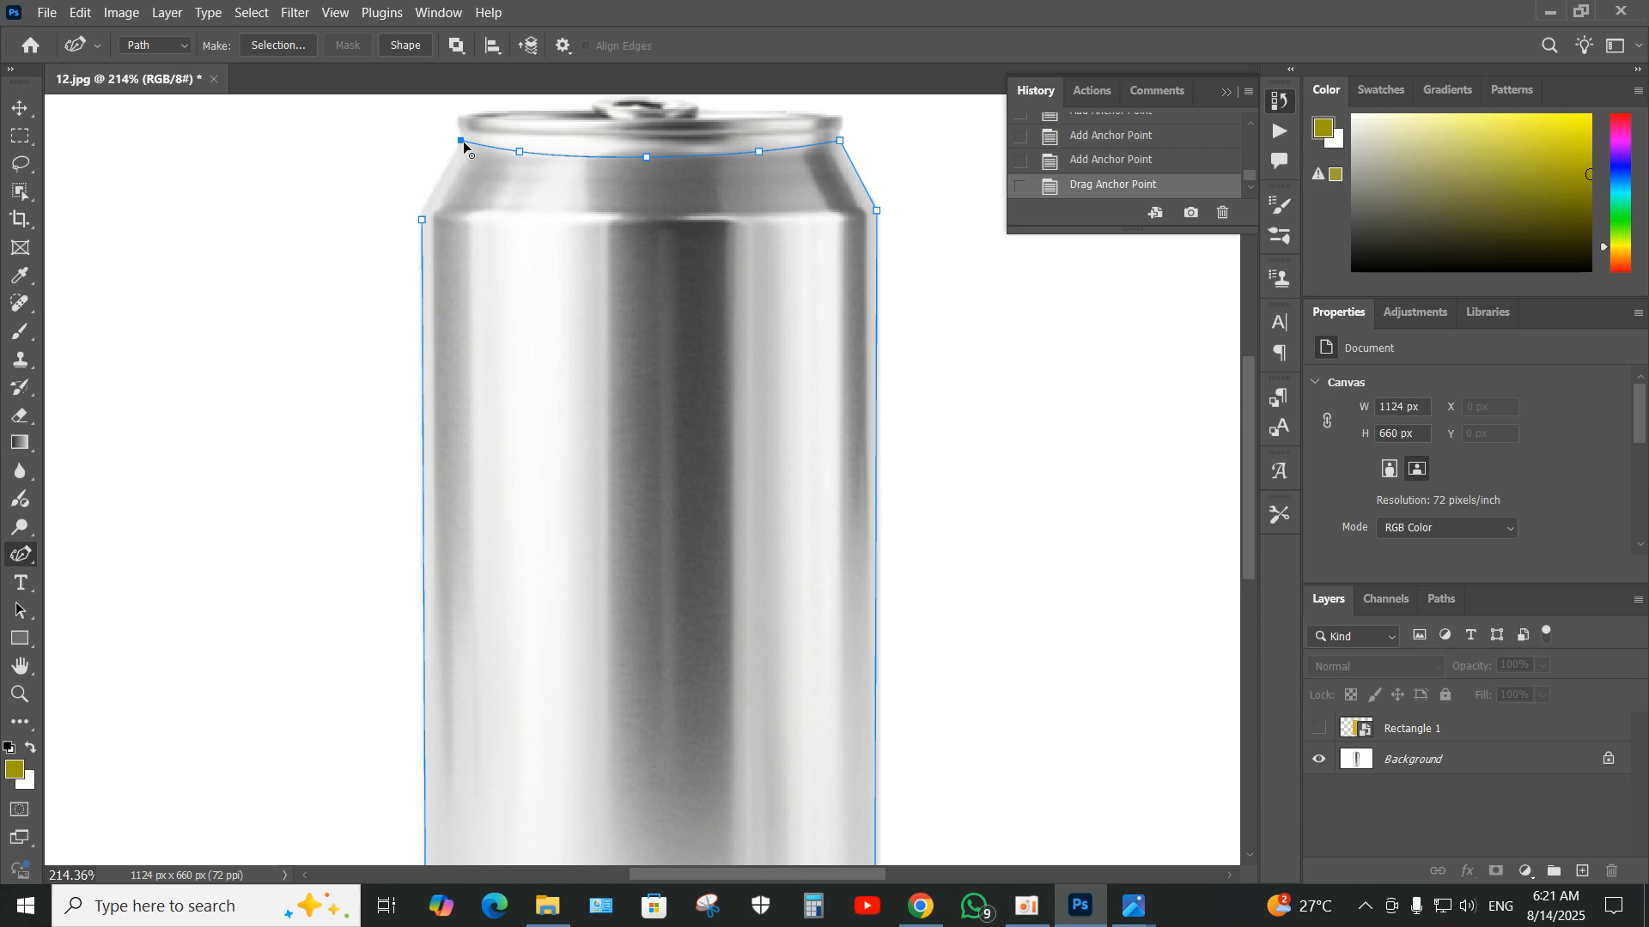
- Trace the can's left shoulder down from the neck, close the path at its starting point and adjust the shoulder anchor
left_click(461, 140)
left_click(452, 159)
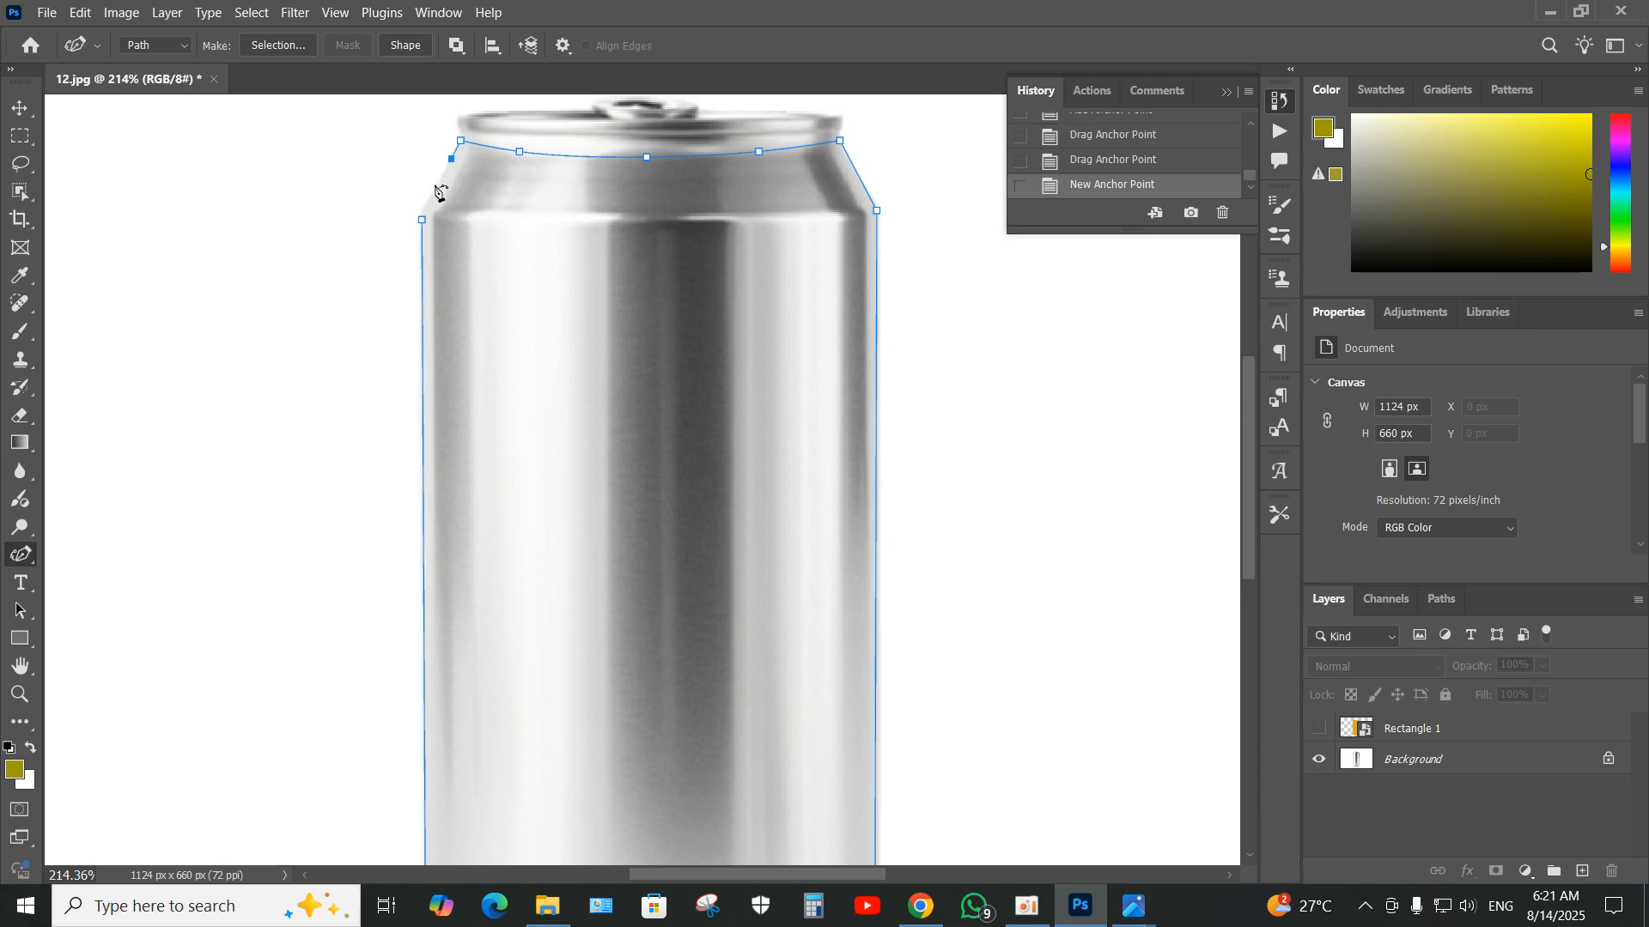
left_click(437, 184)
left_click(431, 194)
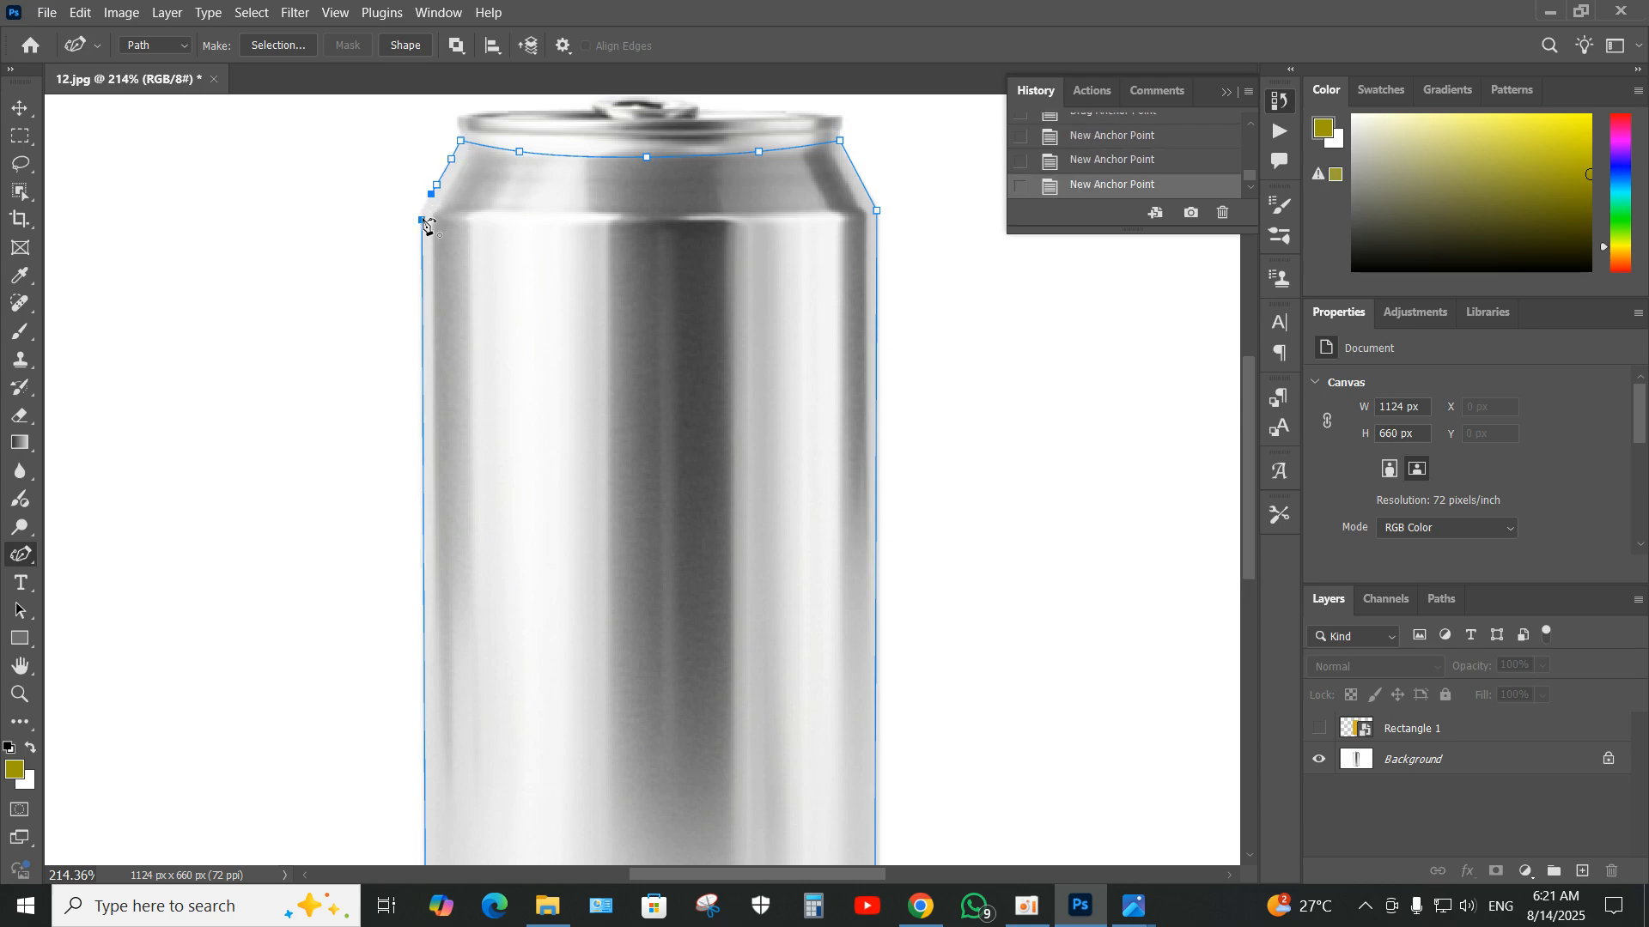
left_click(421, 220)
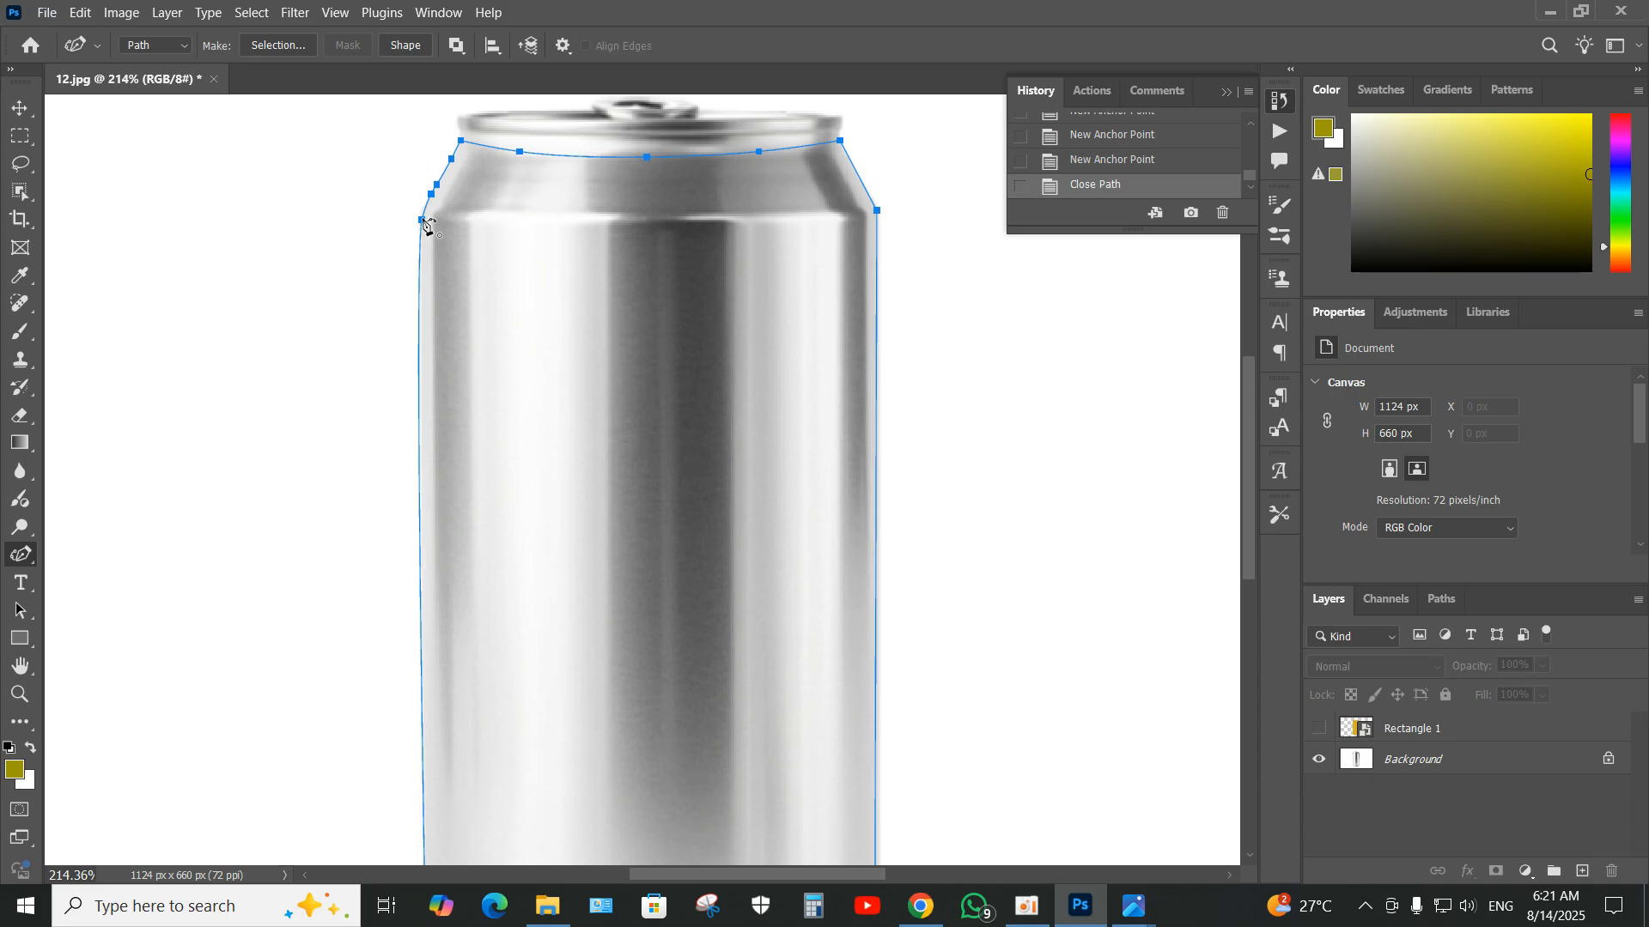
left_click_drag(421, 220, 428, 201)
- Turn the closed can path into a new anti-aliased selection with a feather radius of 0 pixels
scroll(721, 284, "down", 3)
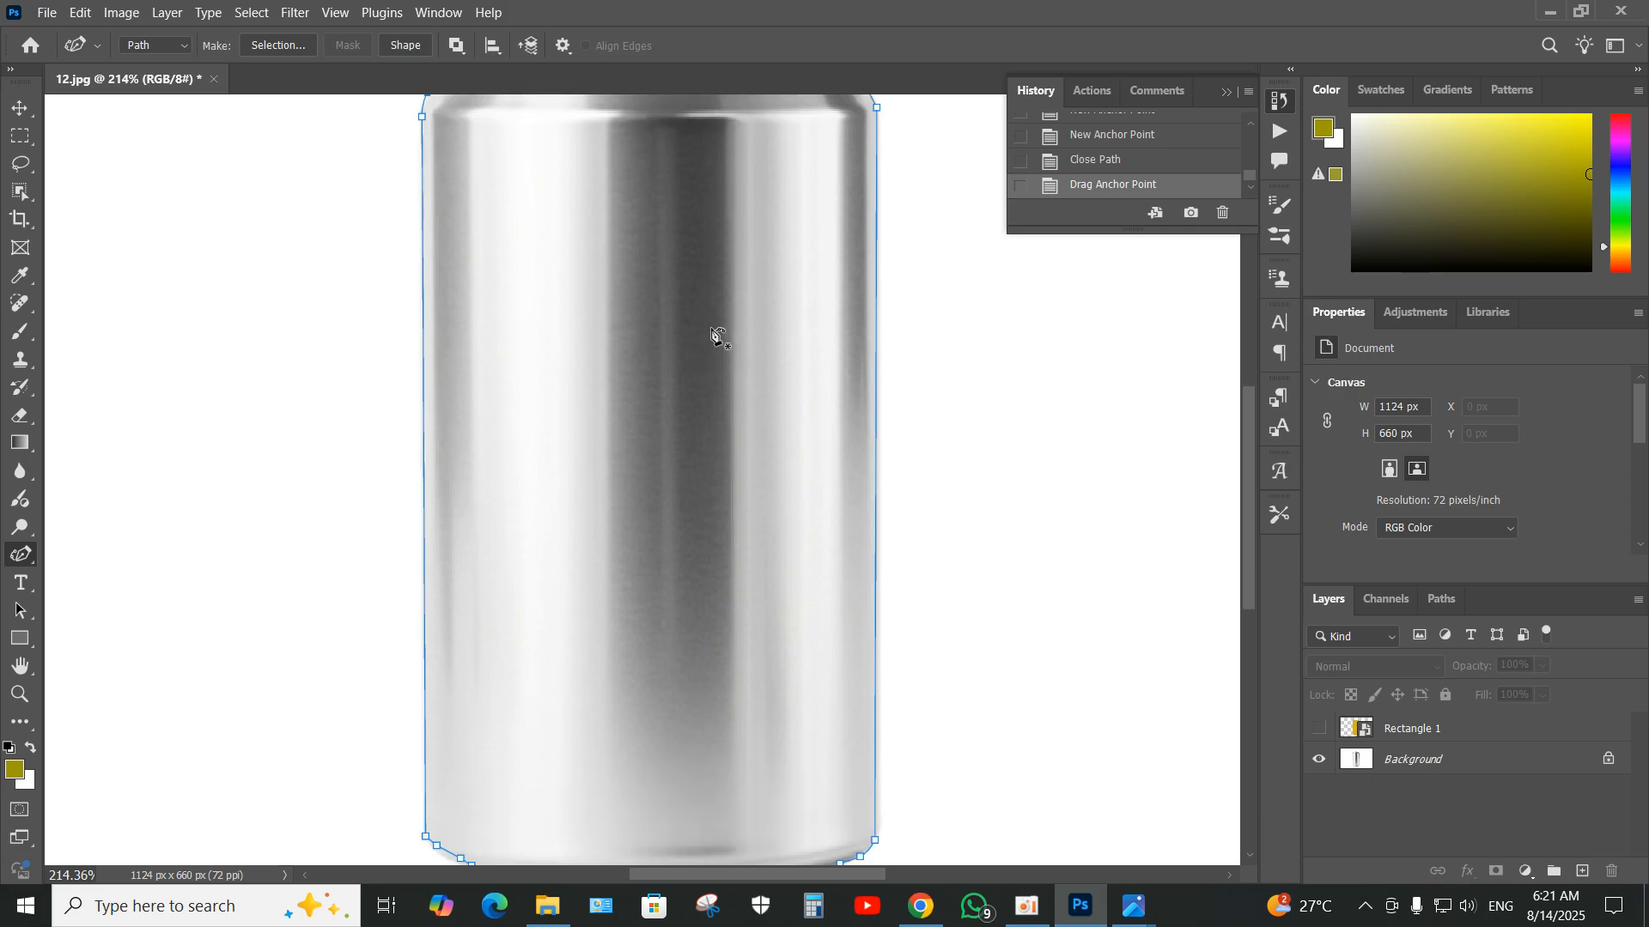
scroll(718, 350, "up", 4)
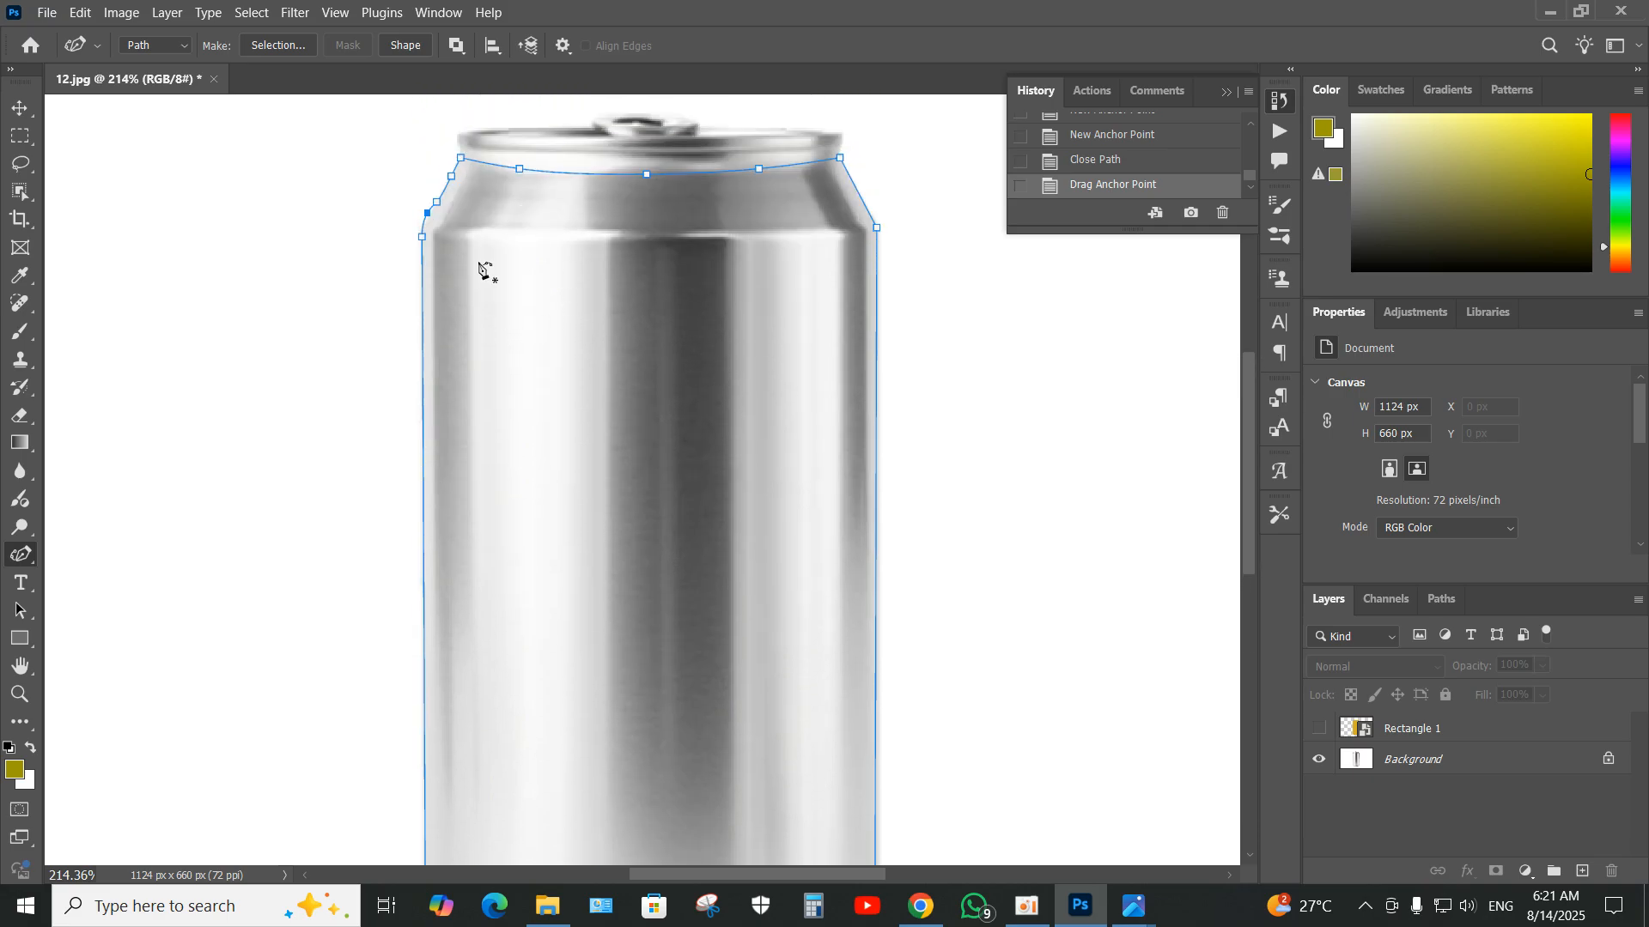
right_click(646, 368)
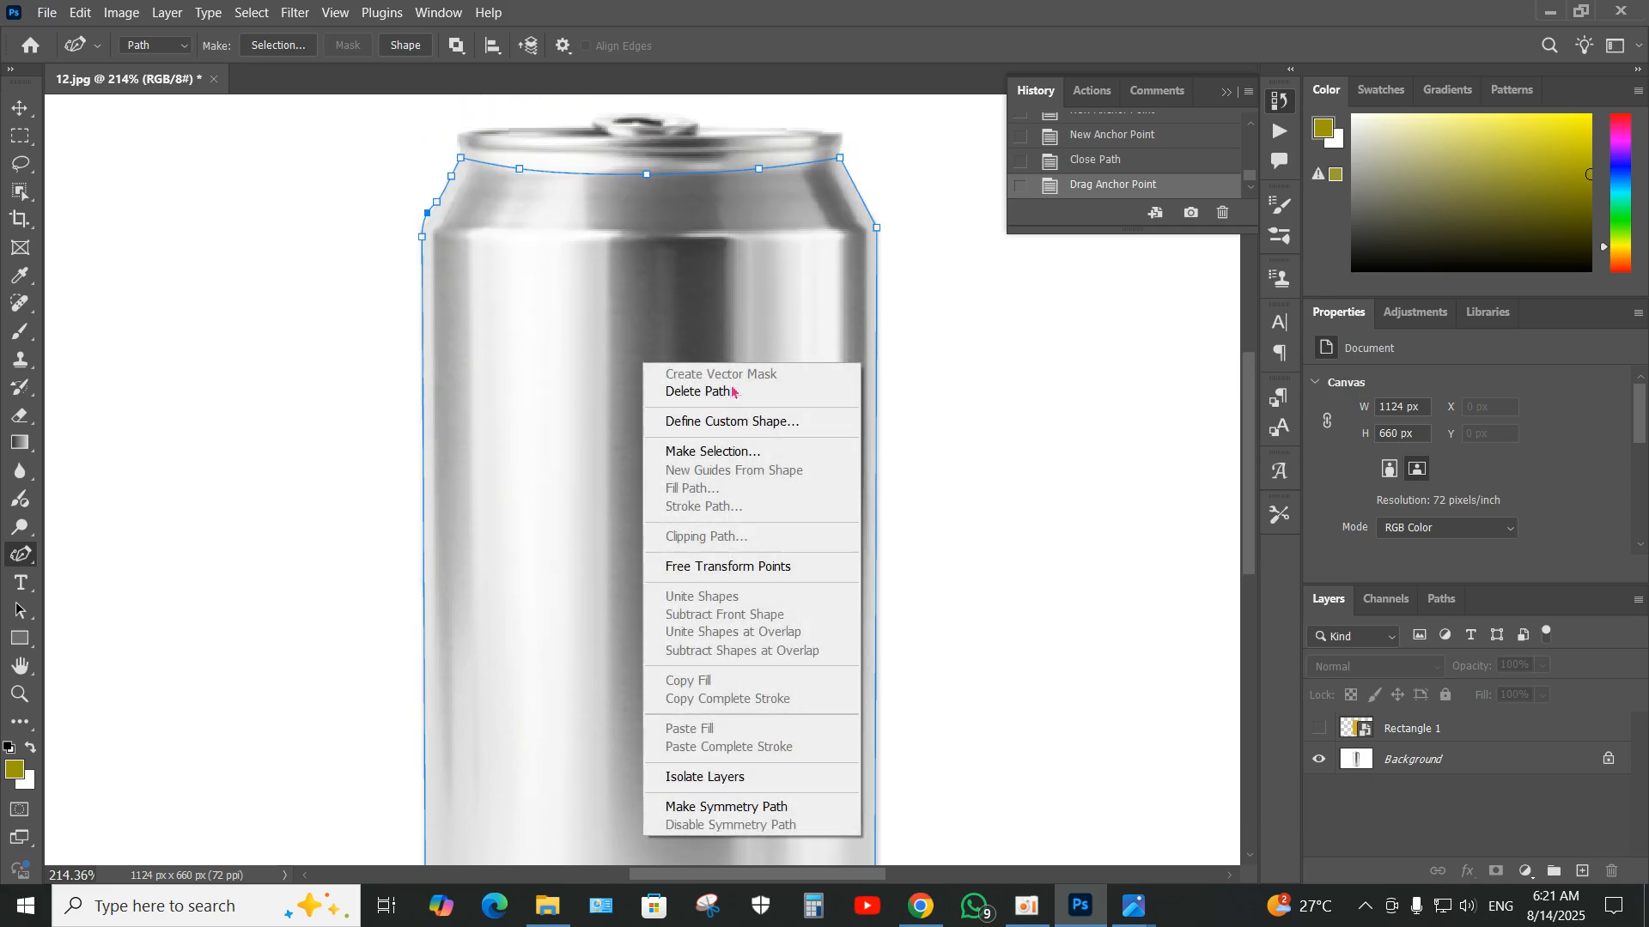
left_click(714, 453)
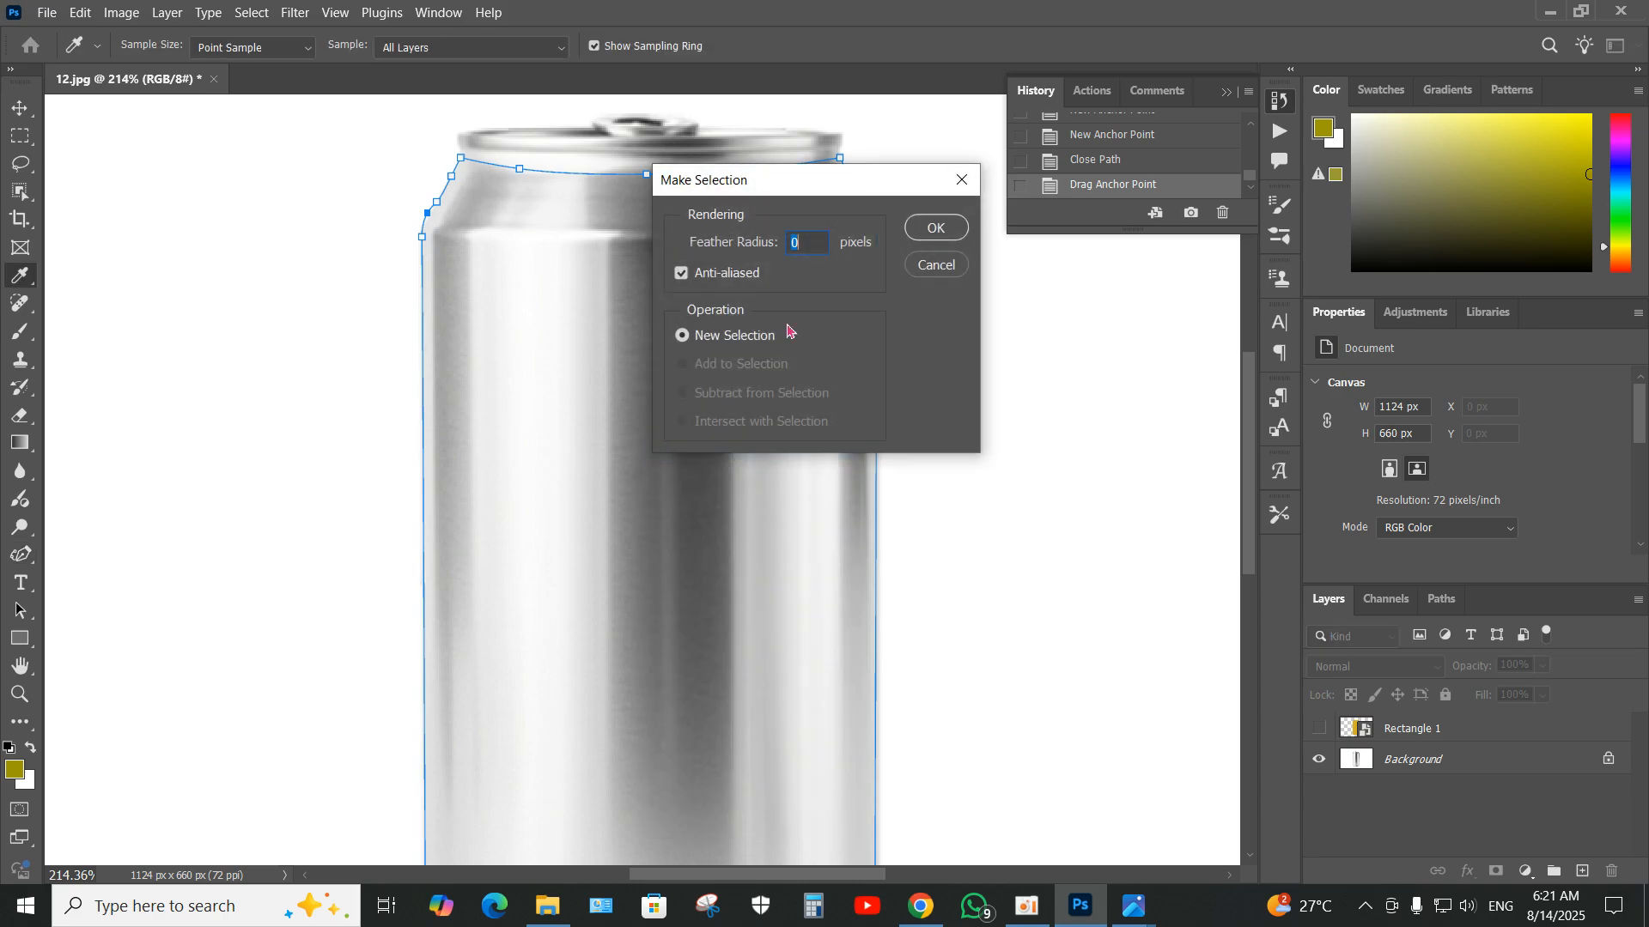
left_click(939, 229)
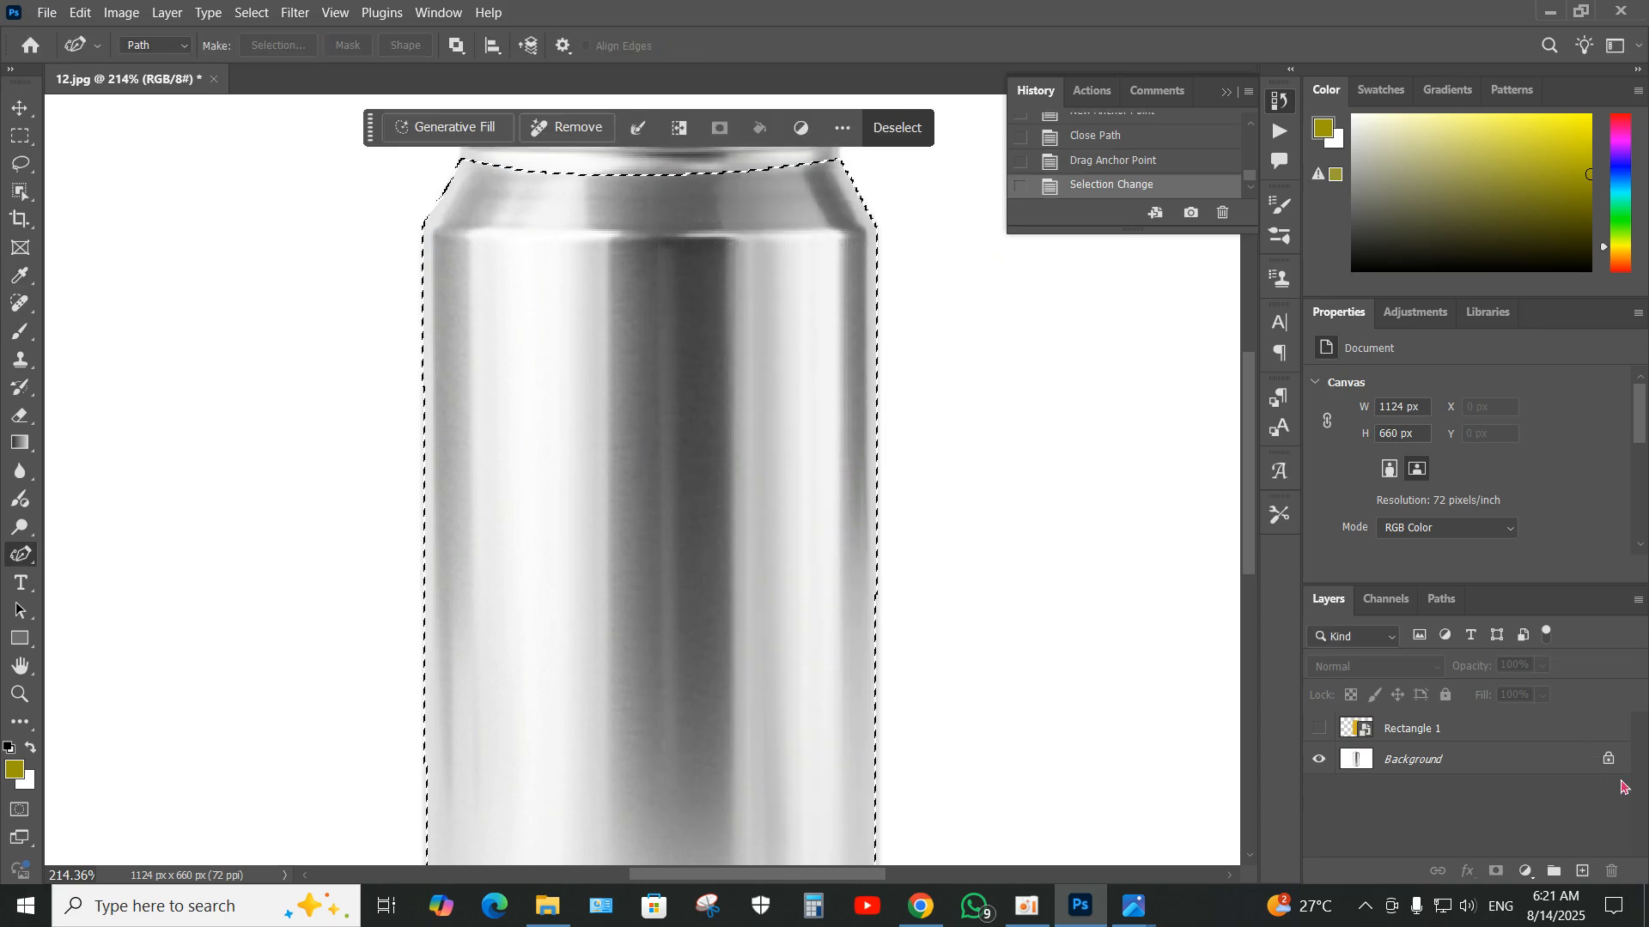
- Create a layer group masked by the can selection and move the Rectangle 1 layer into it
left_click(1554, 873)
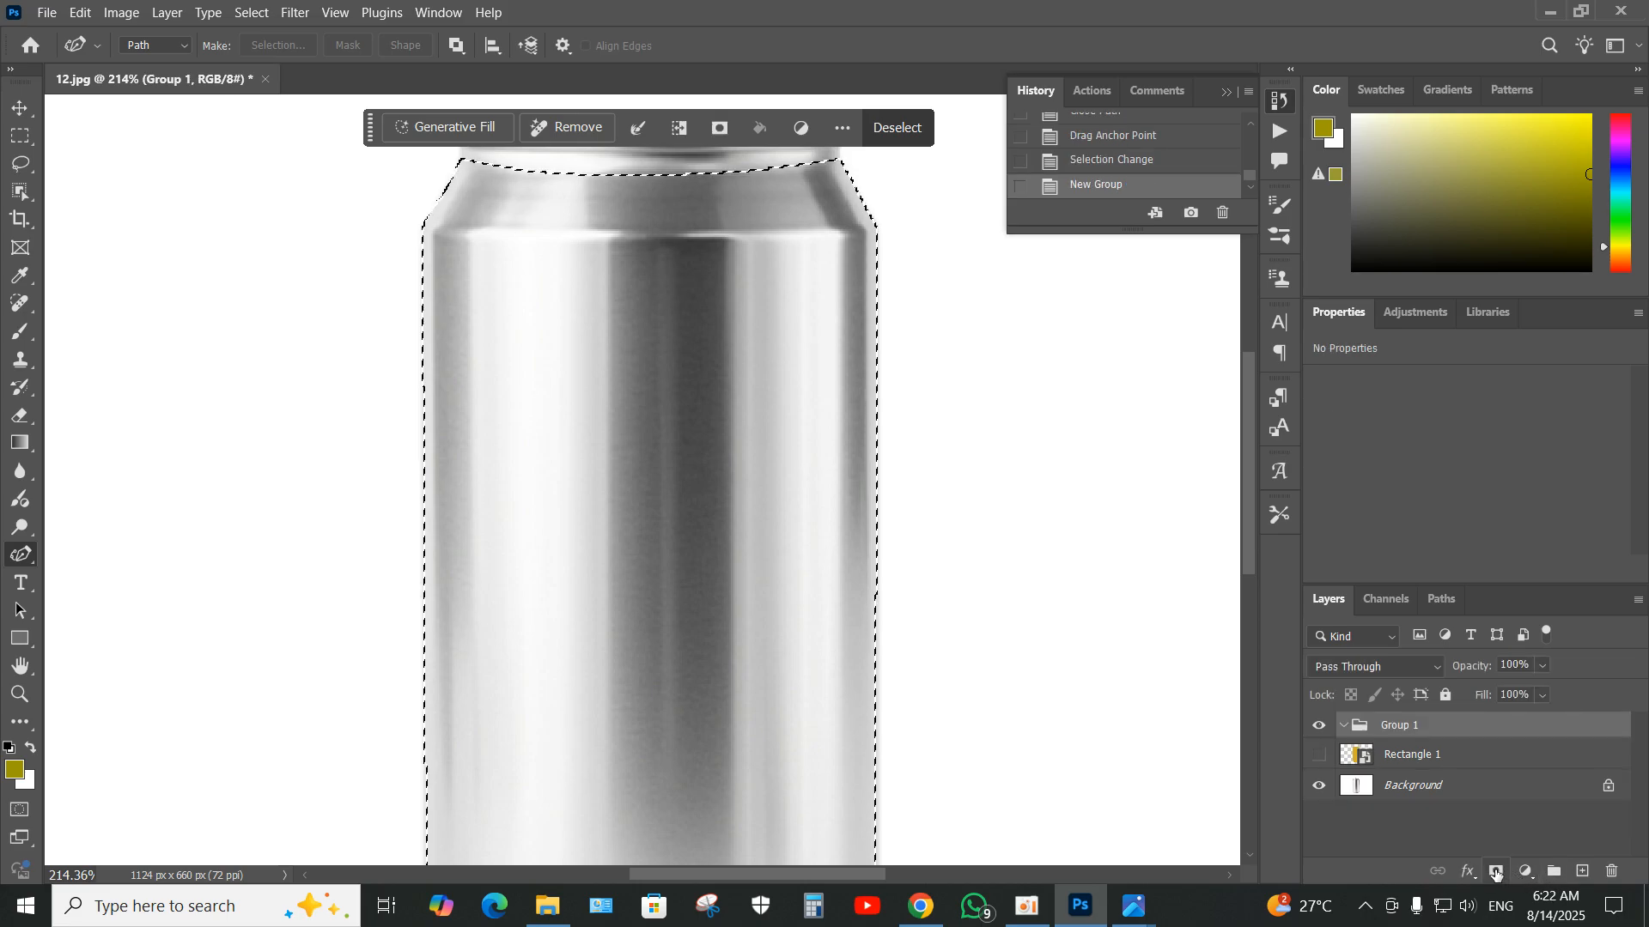
left_click(1495, 871)
left_click(1406, 767)
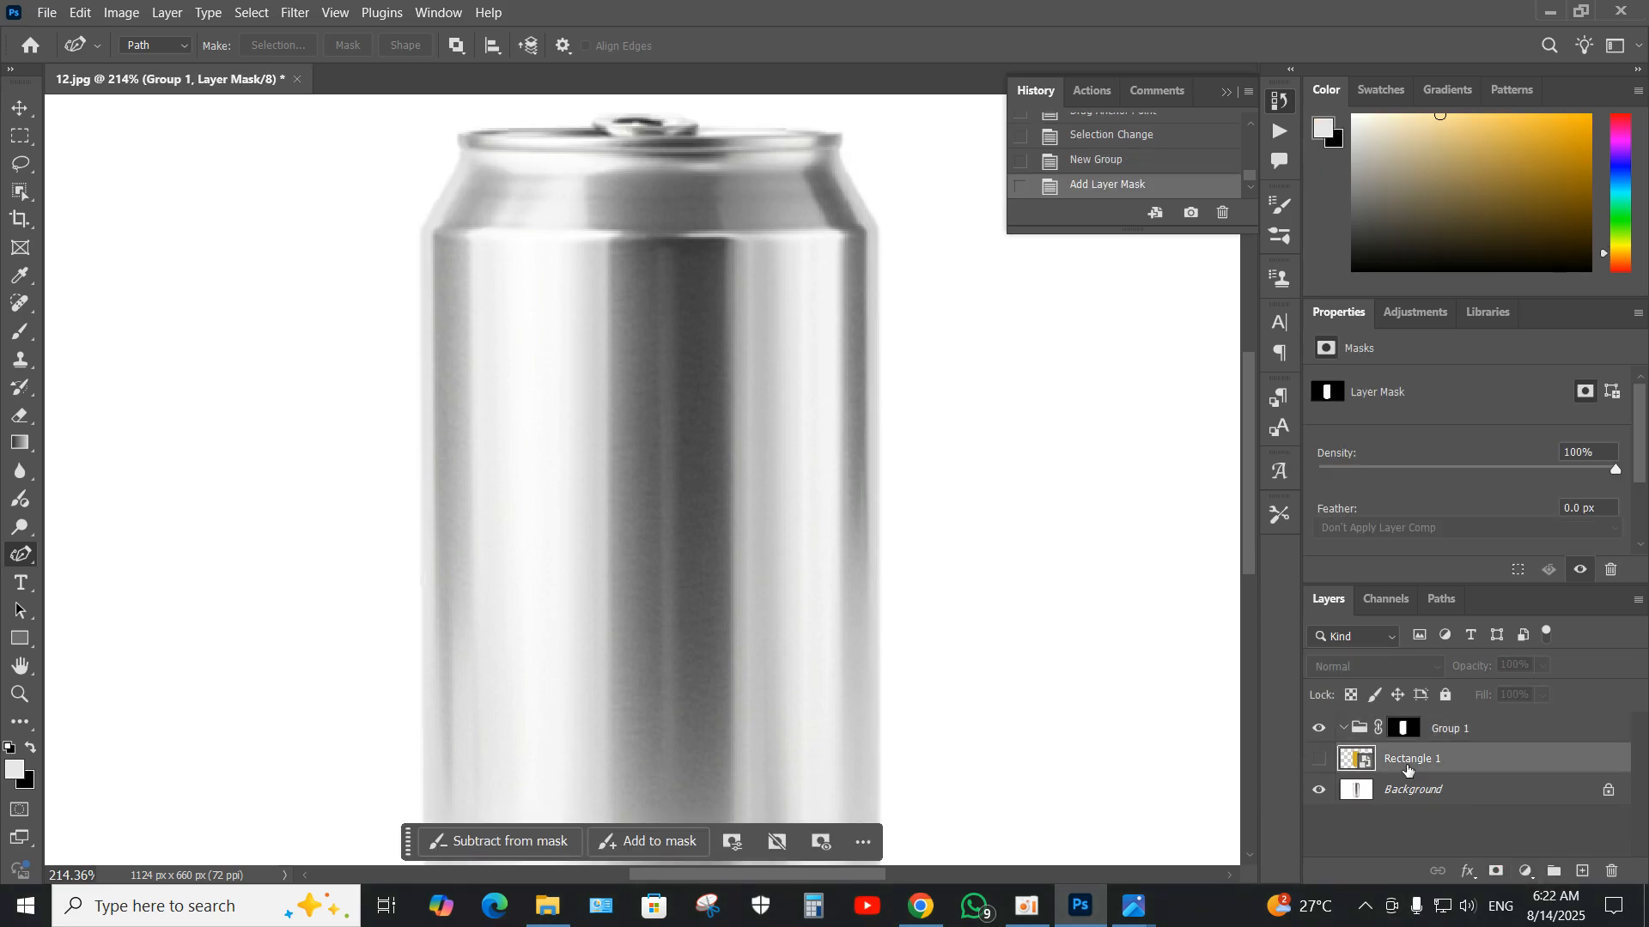
left_click_drag(1407, 767, 1411, 732)
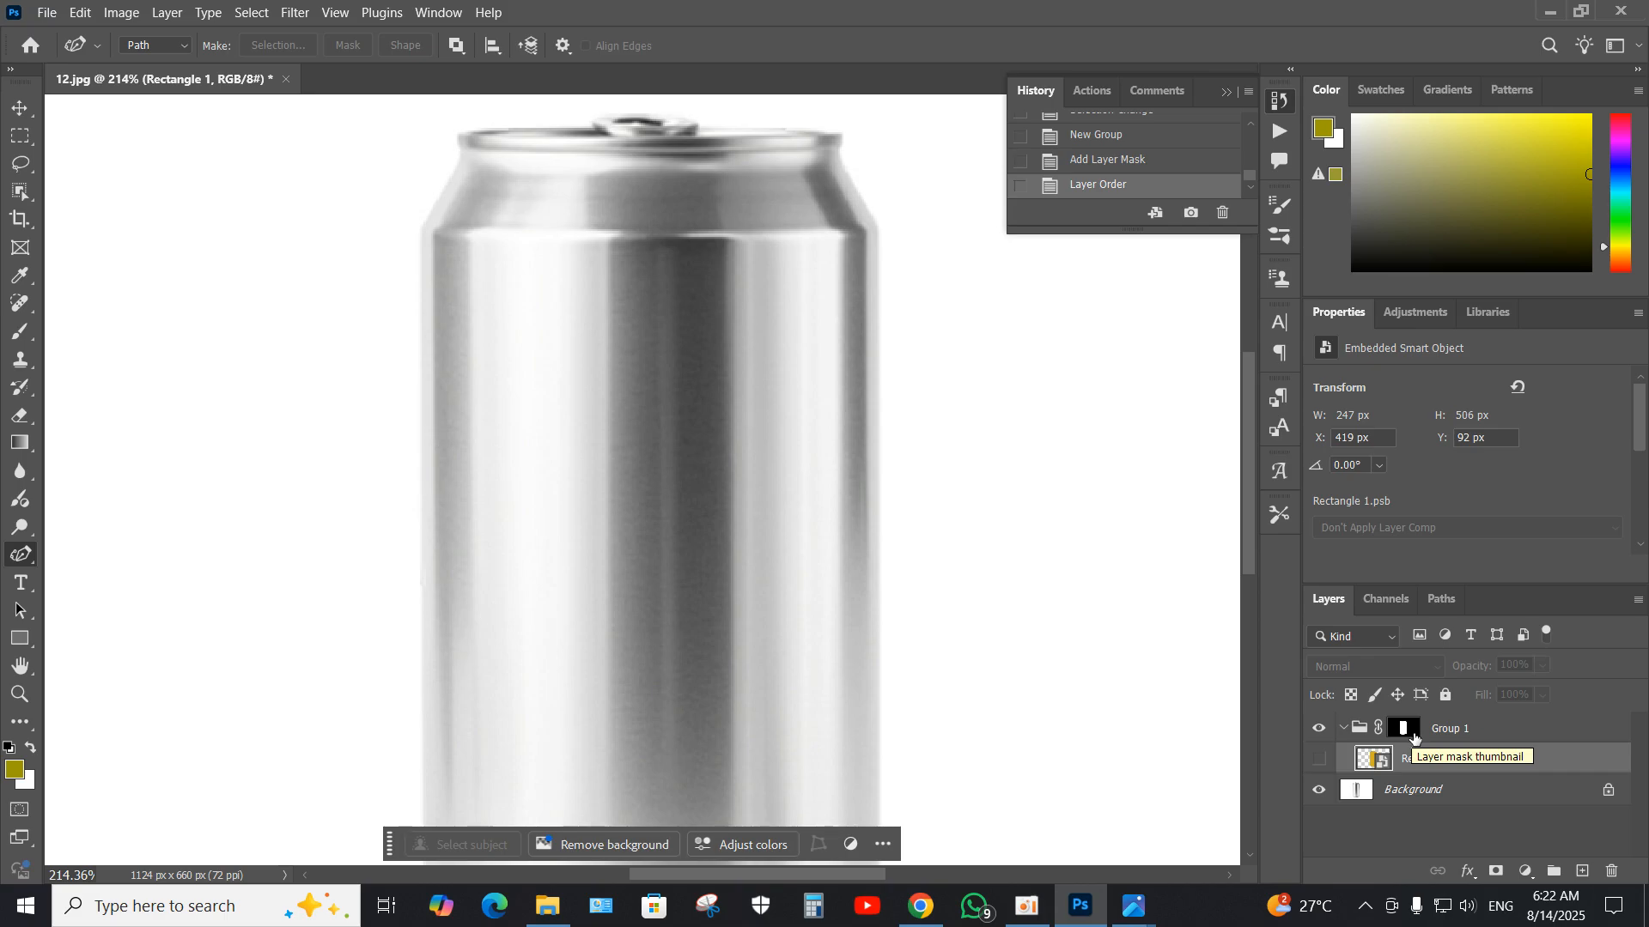
- Open the Rectangle 1 Smart Object's contents and place the black-and-gold MOMO artwork JPG from the صور الشروحات folder in File Explorer
double_click(1369, 757)
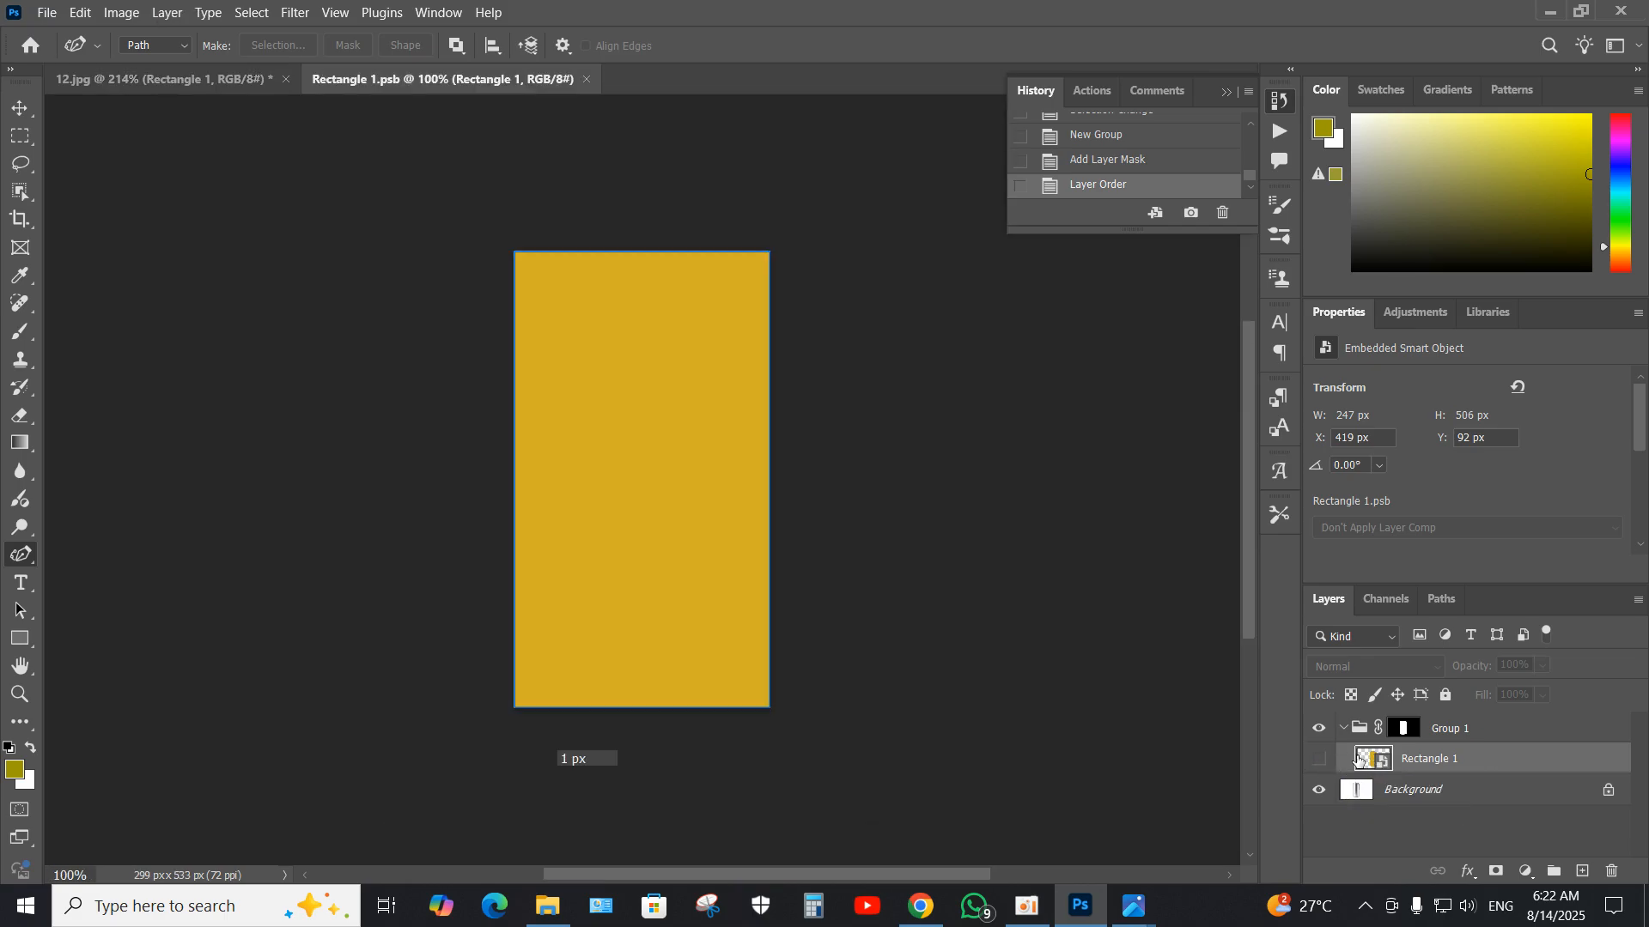
left_click(550, 907)
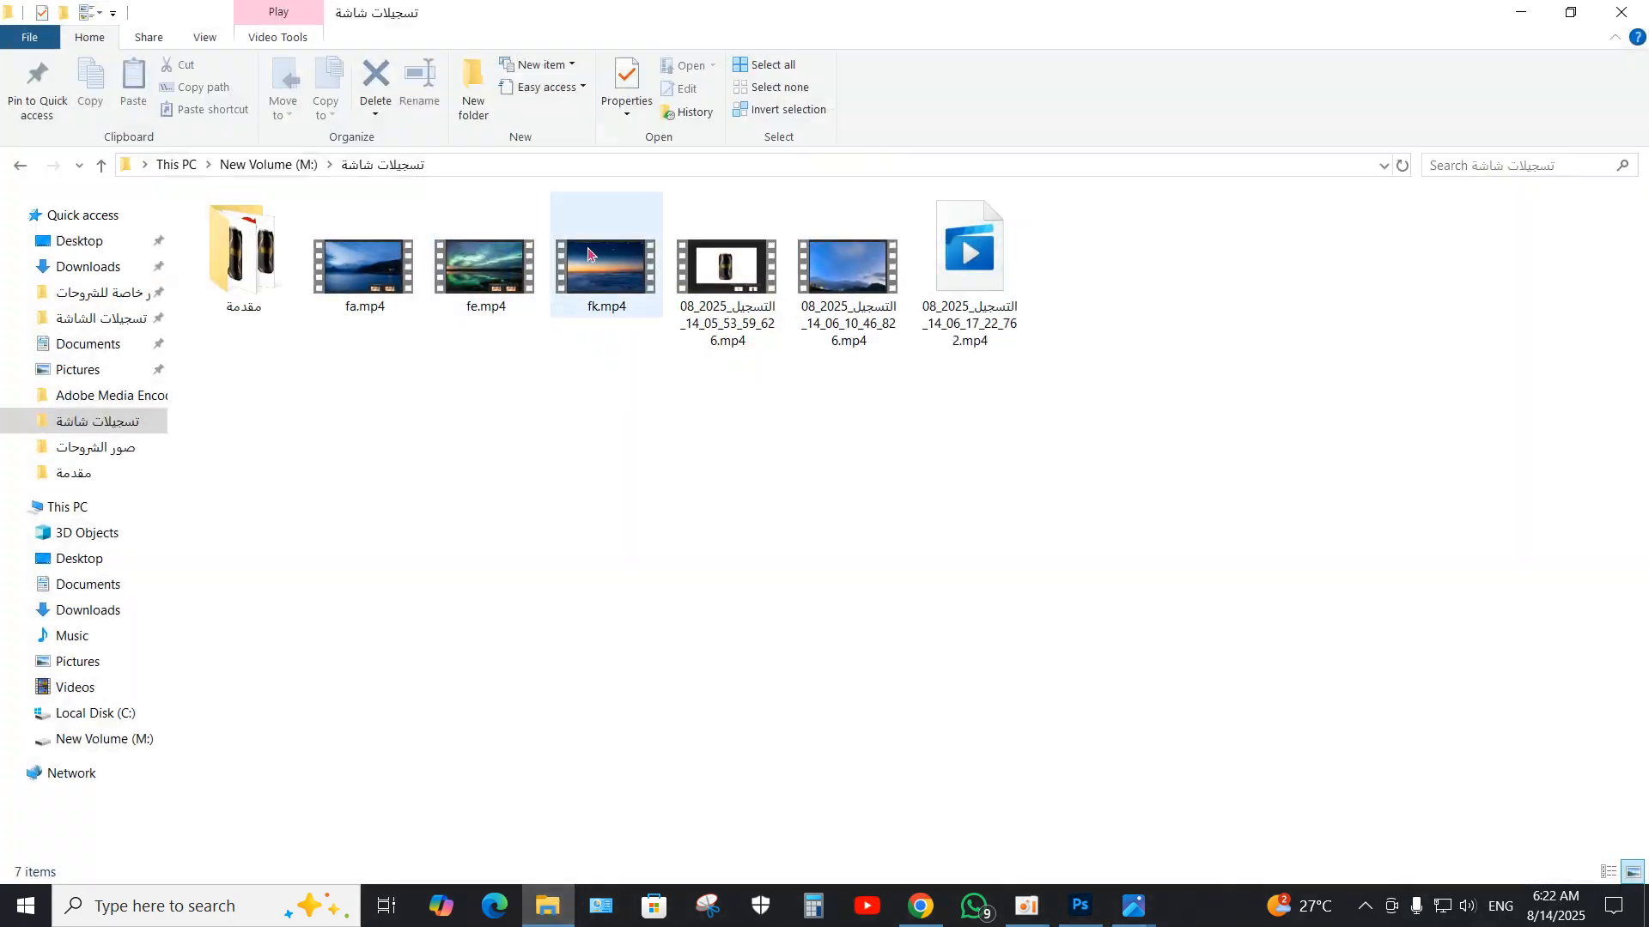
left_click(121, 448)
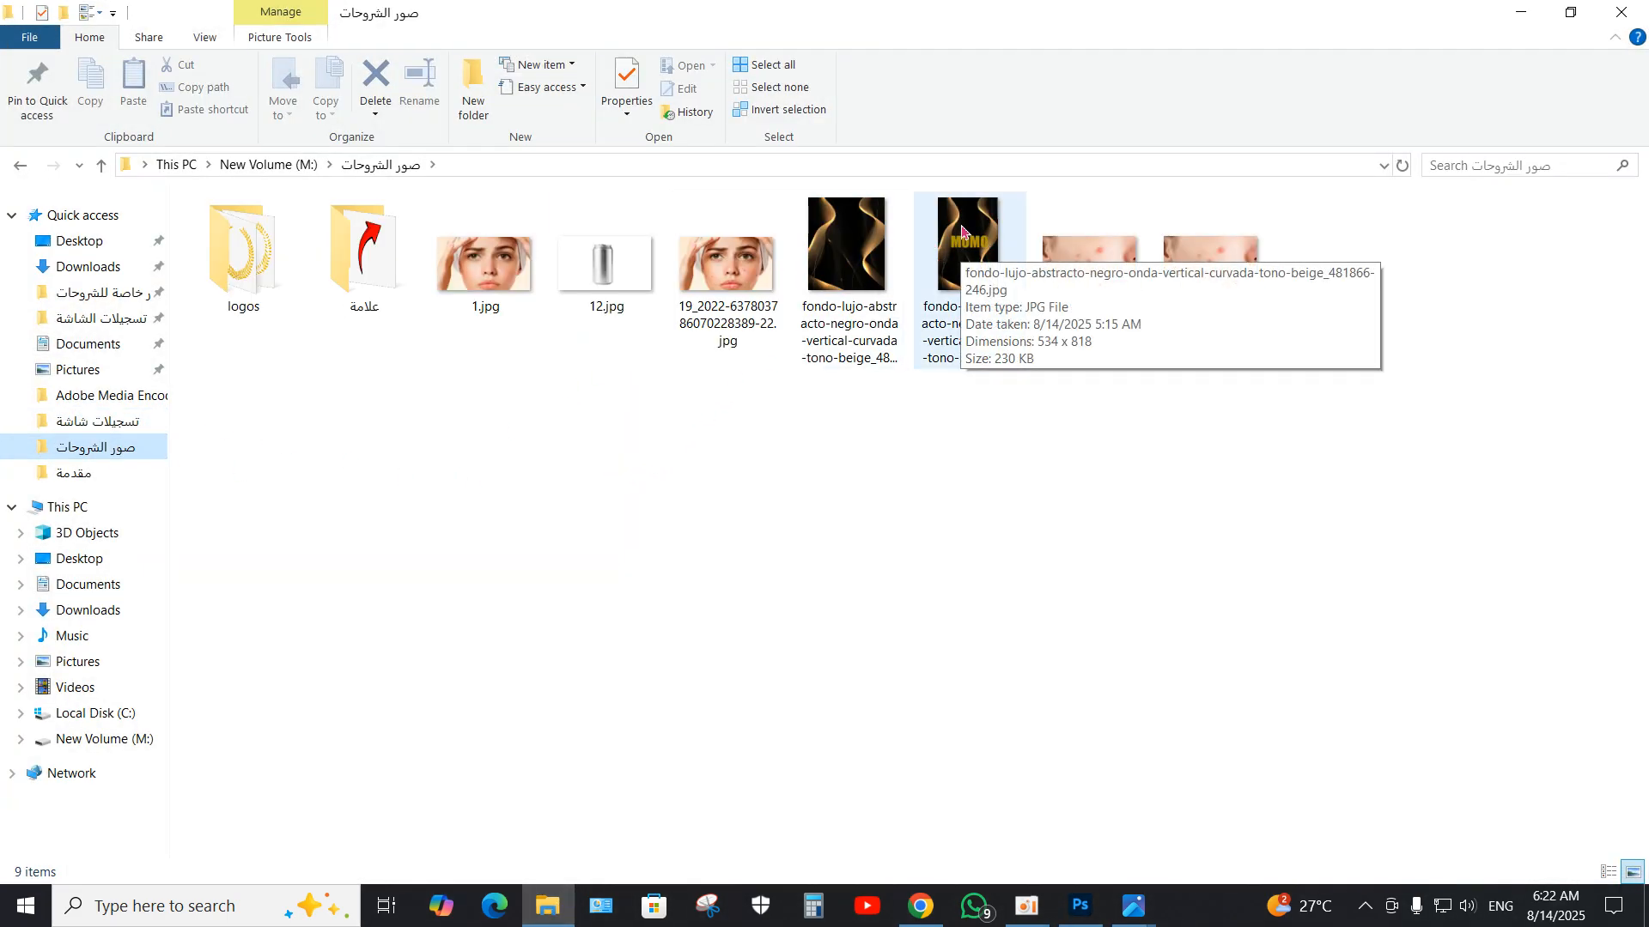
double_click(961, 226)
left_click_drag(962, 227, 647, 563)
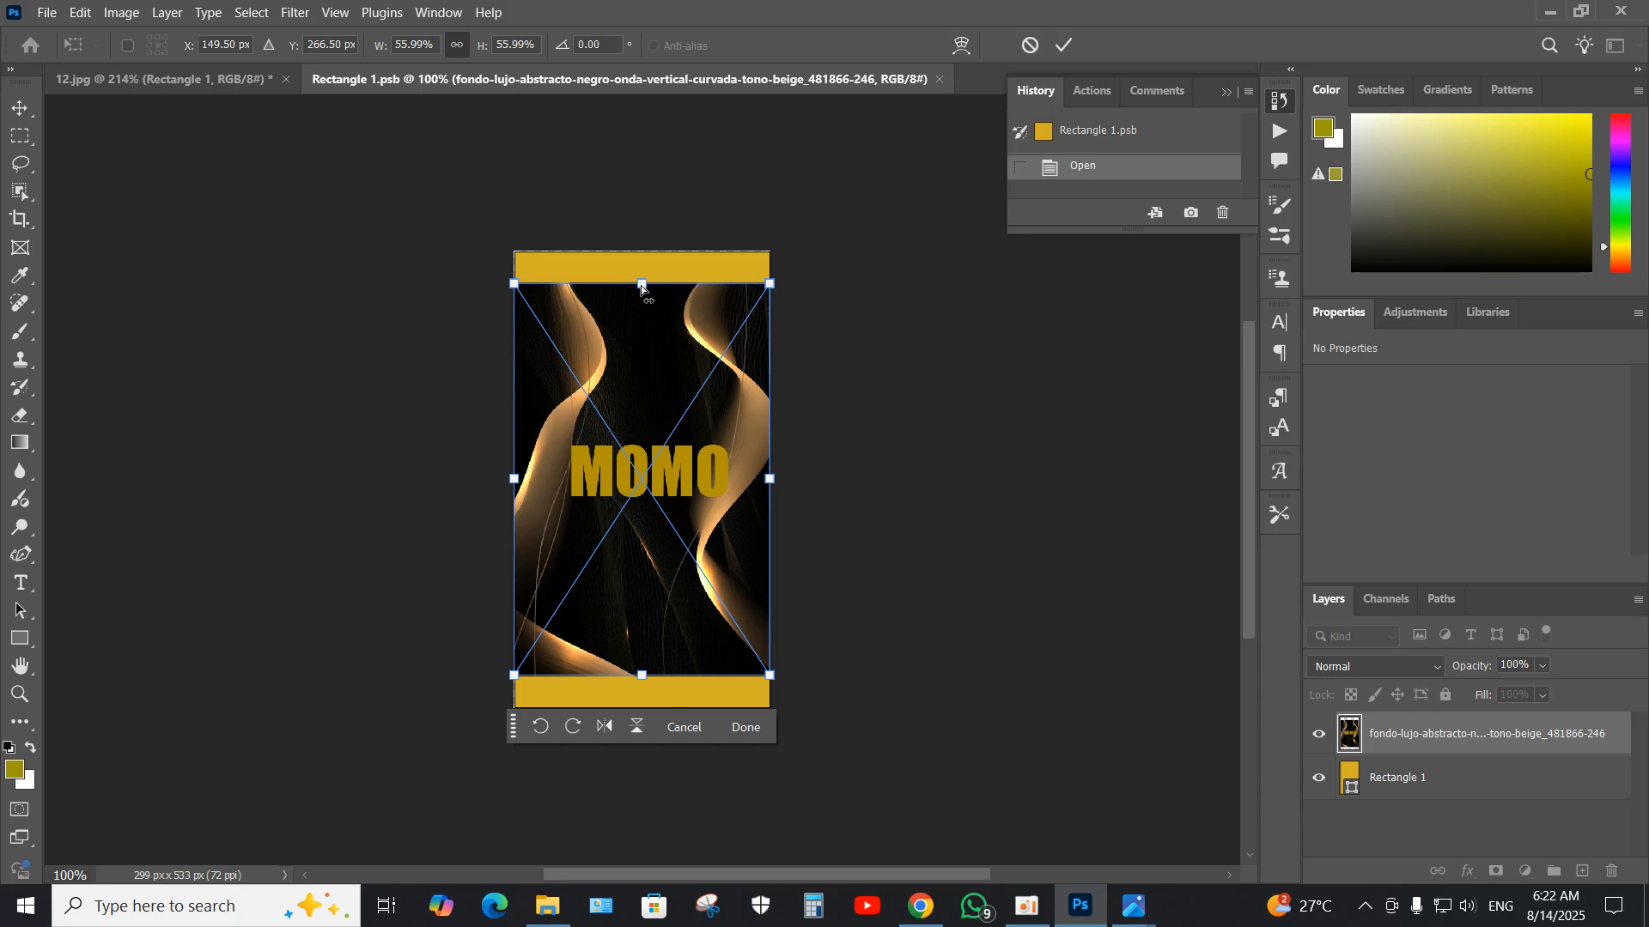
- Stretch the placed MOMO artwork vertically to about 65% height so it covers the whole yellow rectangle, and commit the placement
left_click_drag(644, 285, 643, 258)
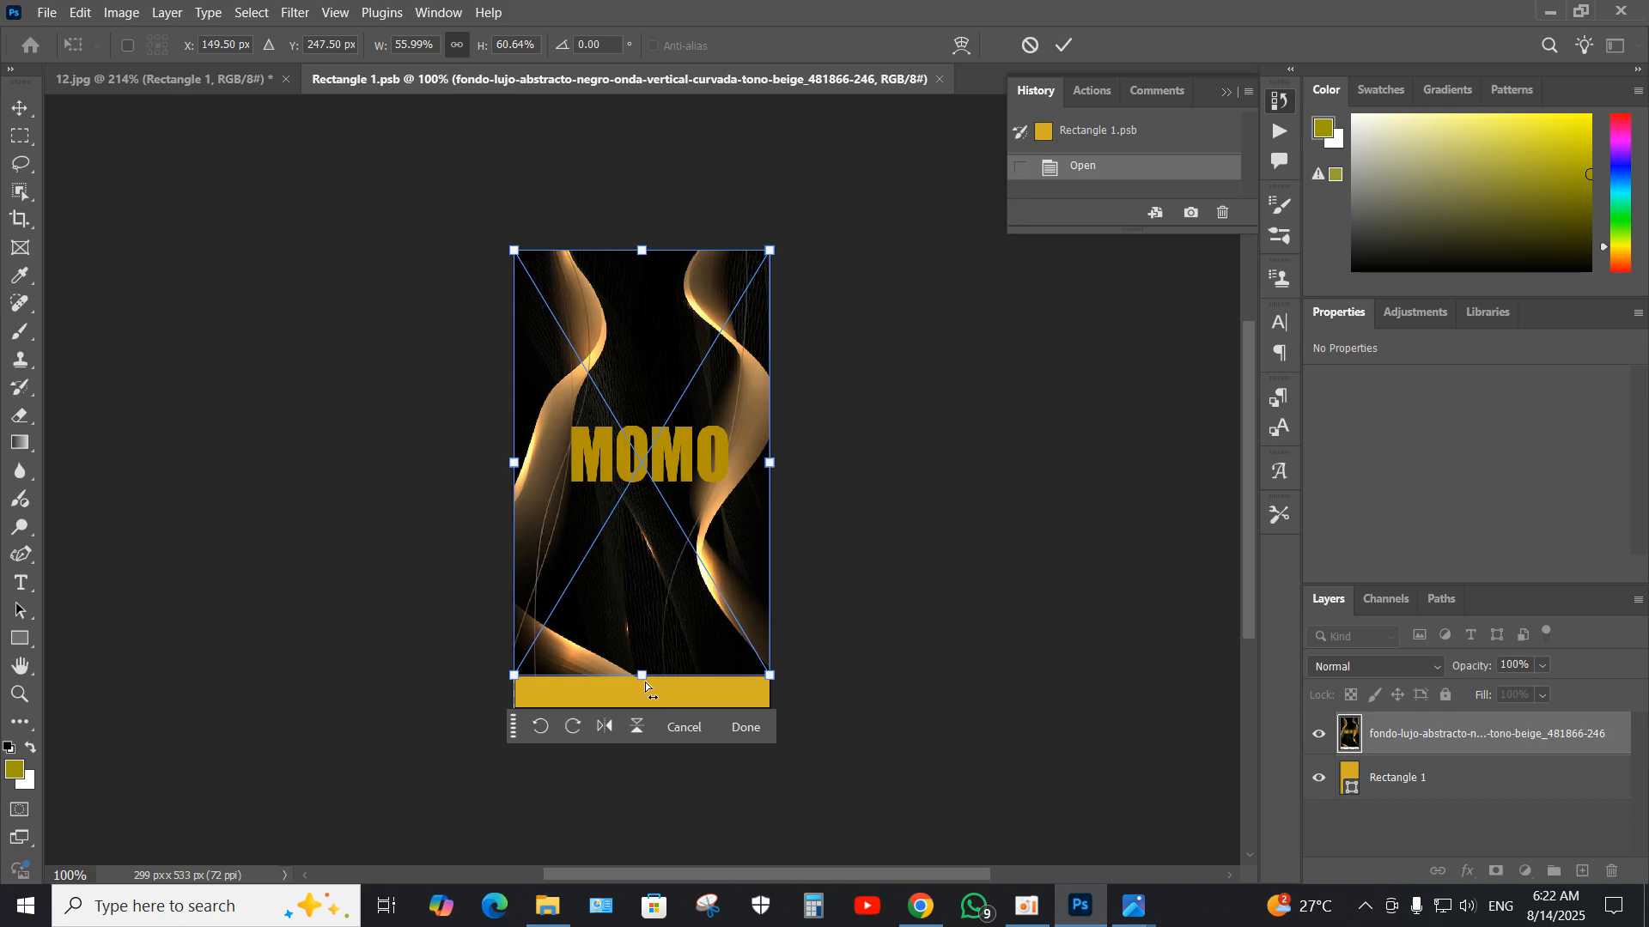
left_click_drag(643, 678, 642, 710)
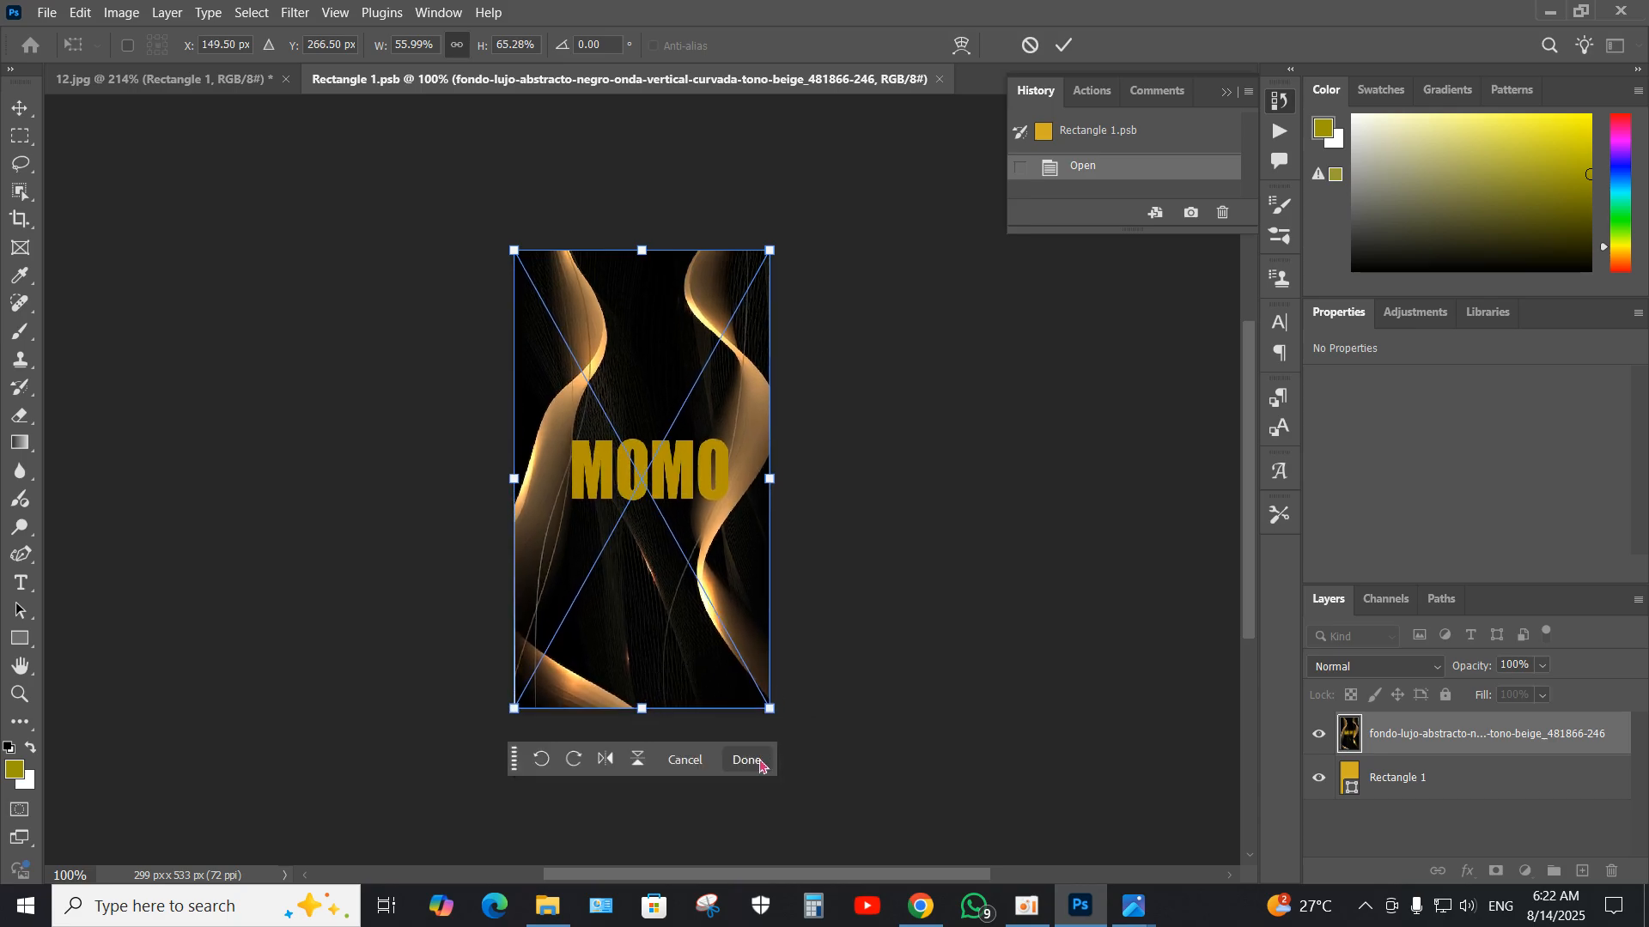
left_click(722, 759)
key("p")
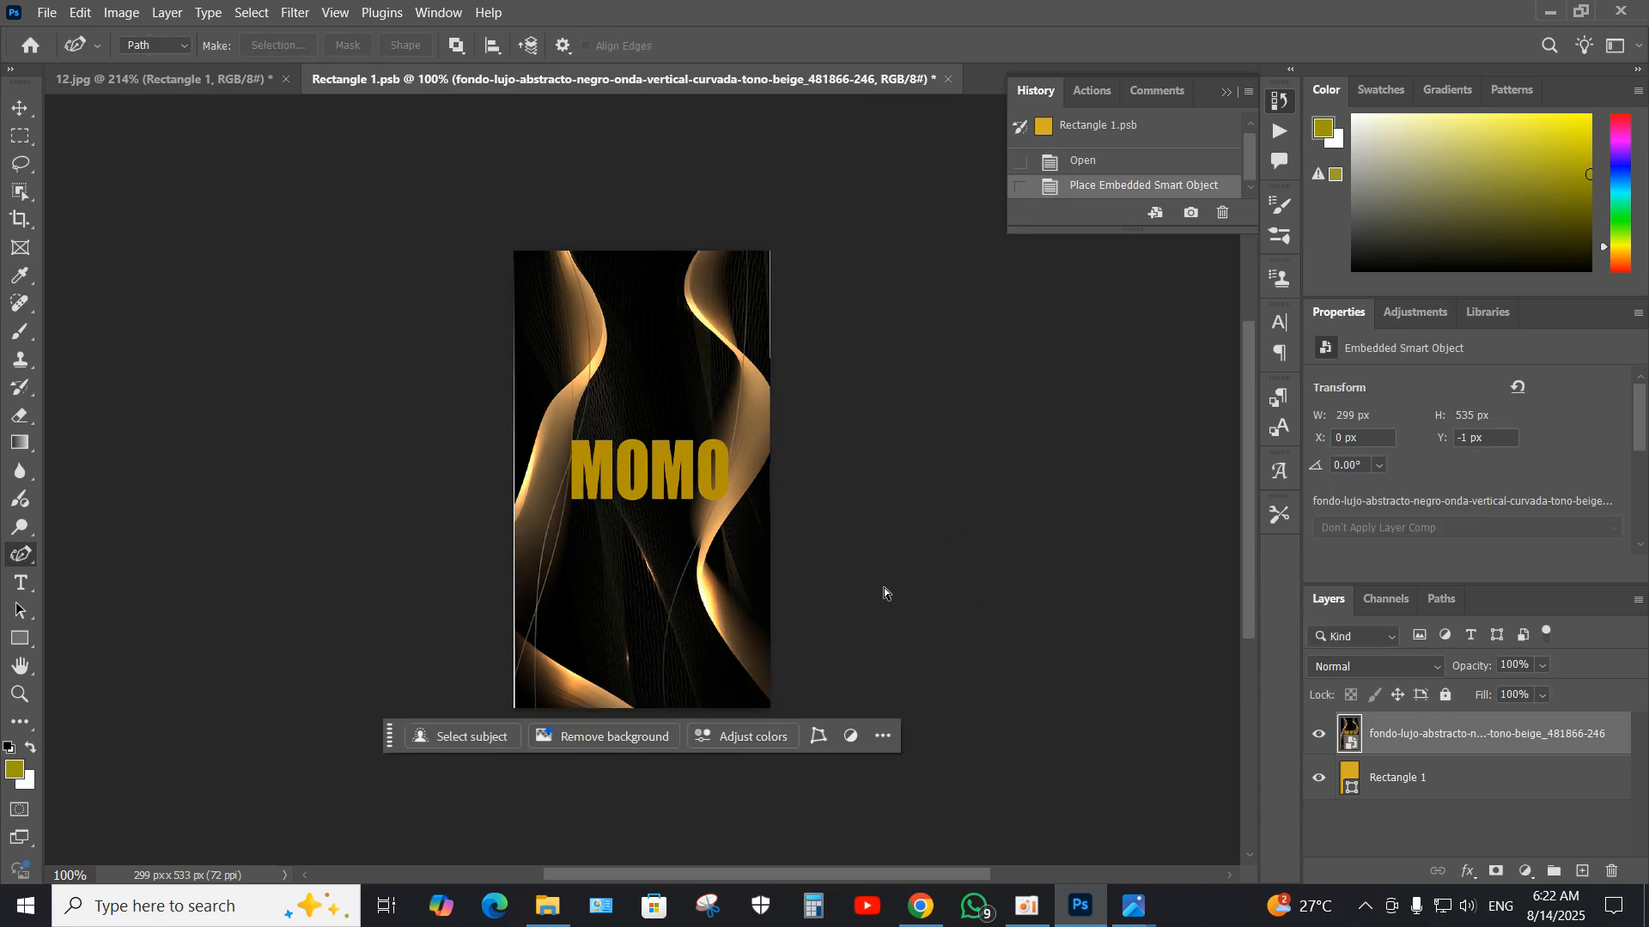
- Save and close the Smart Object's contents, and make the Rectangle 1 layer visible on the can
key("ctrl+s")
left_click(940, 79)
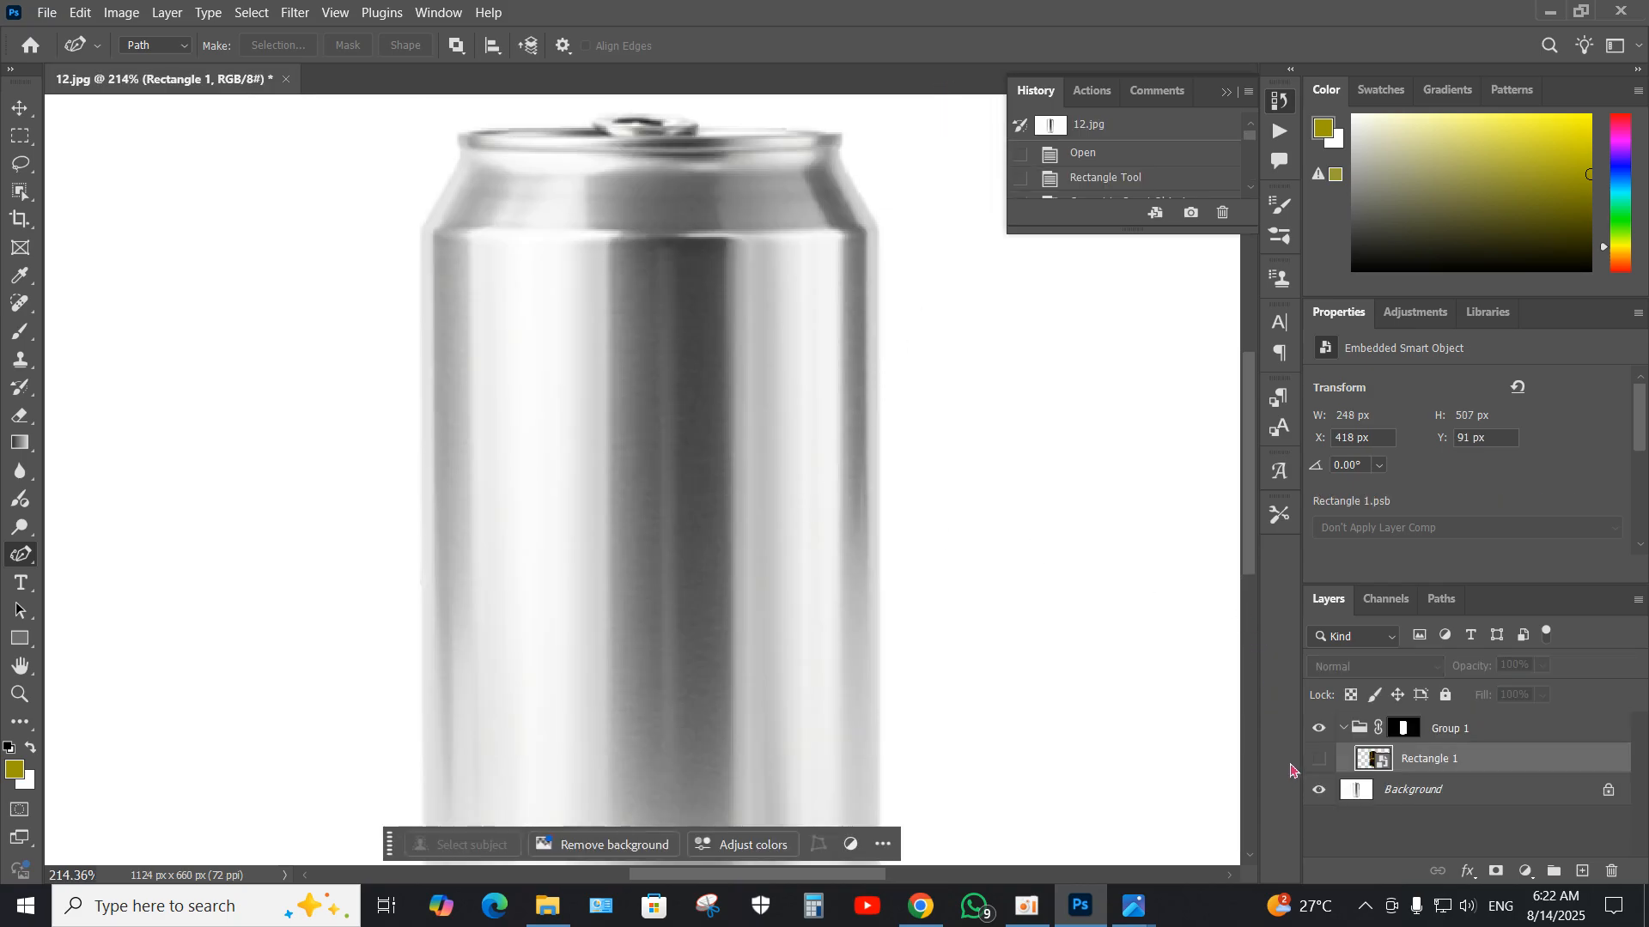
left_click(1318, 761)
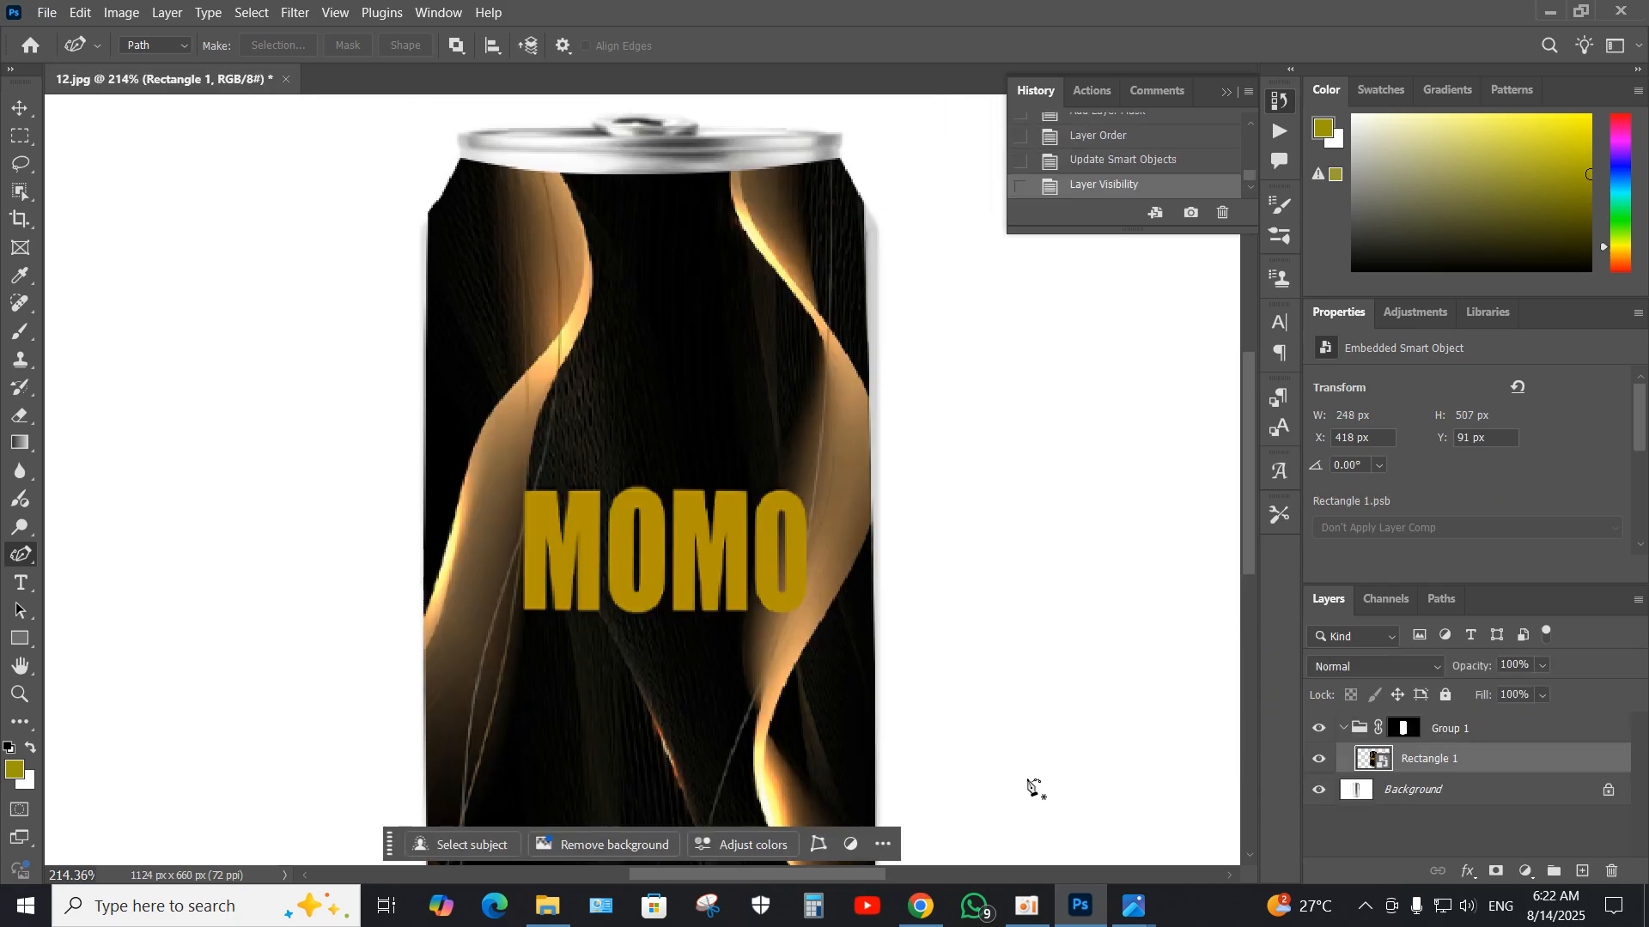
- Set the blending mode of the Rectangle 1 label layer to Linear Light
scroll(589, 626, "down", 1)
scroll(632, 563, "down", 2)
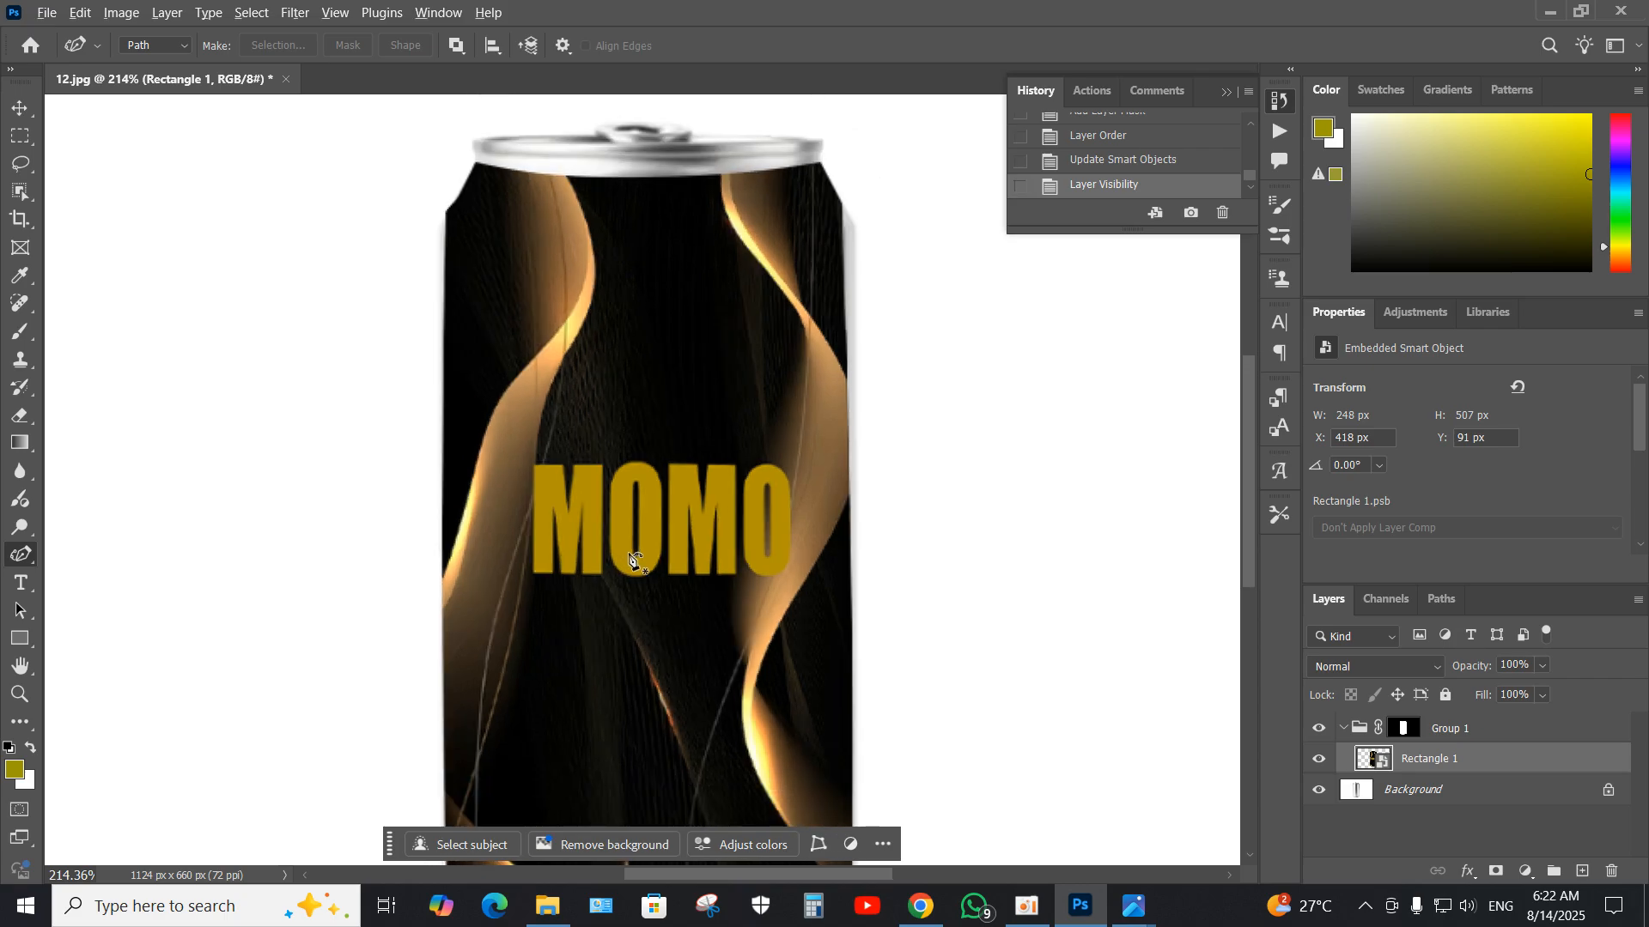
left_click(1373, 667)
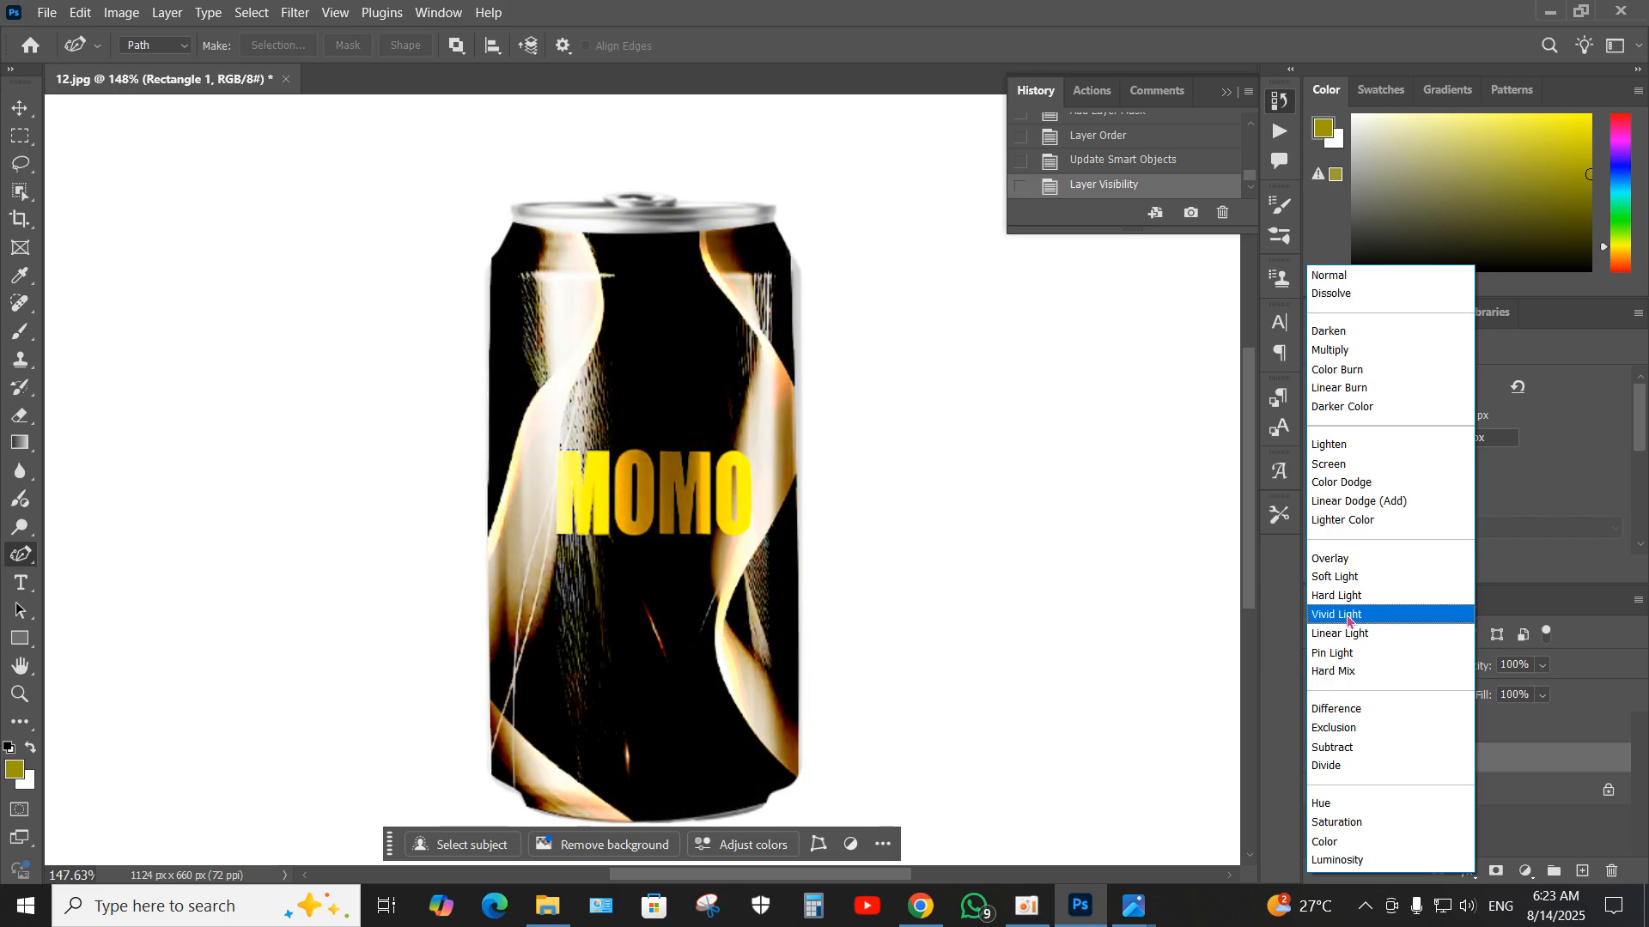
left_click(1347, 636)
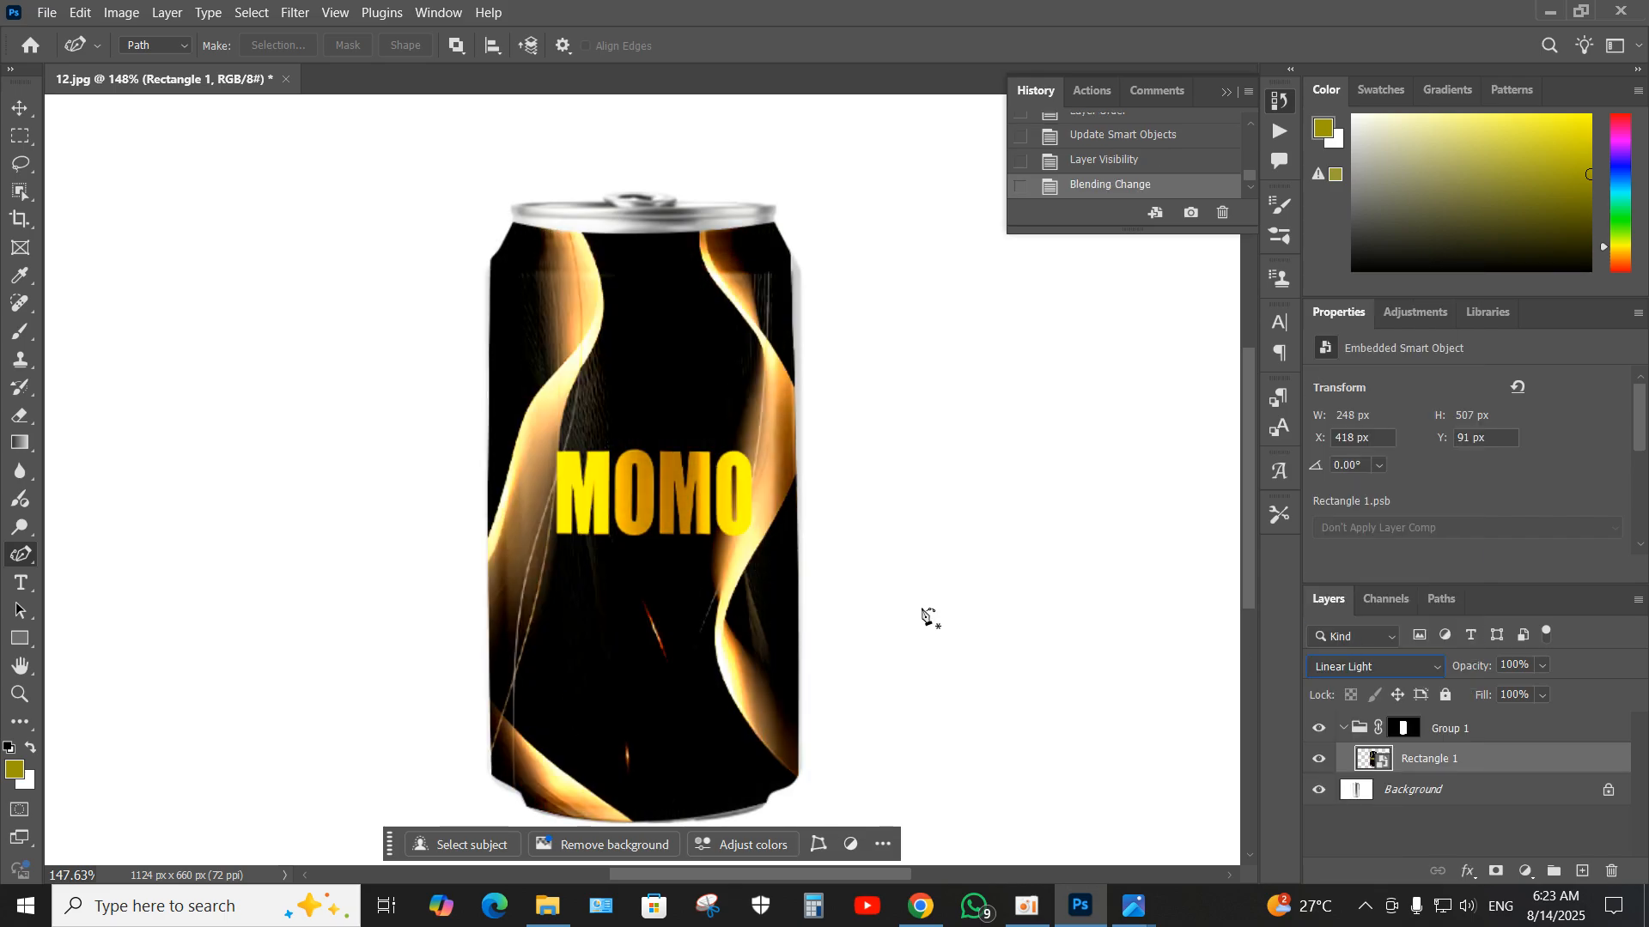